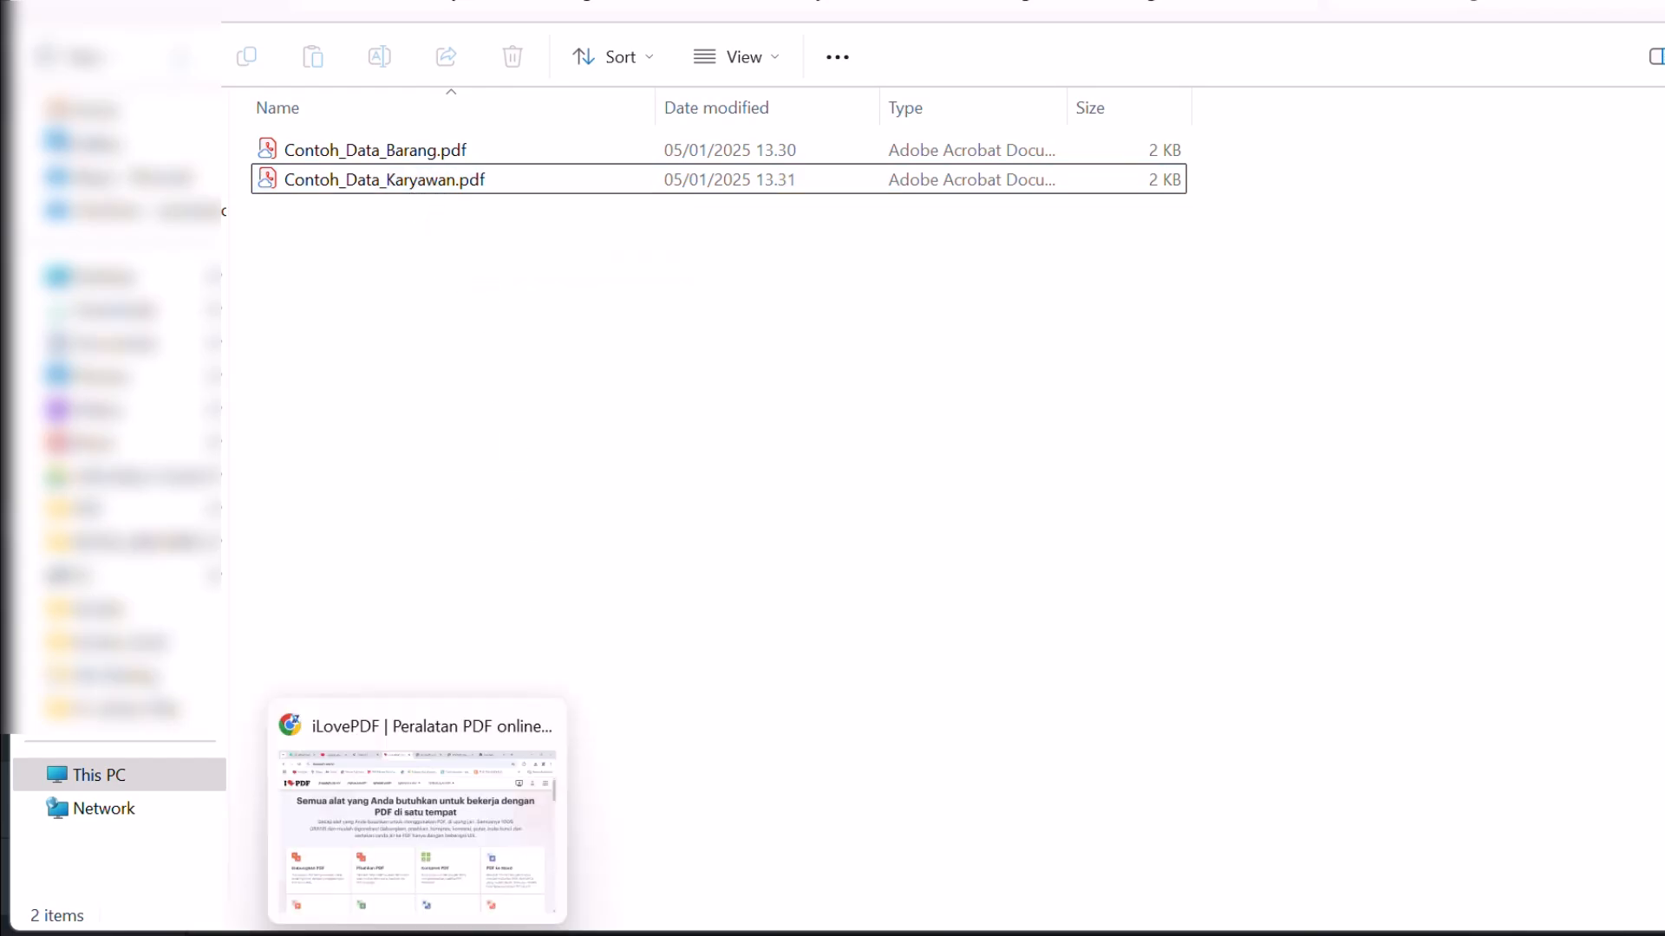
Open Contoh_Data_Barang.pdf and Contoh_Data_Karyawan.pdf in turn to review their contents.
left_click(446, 907)
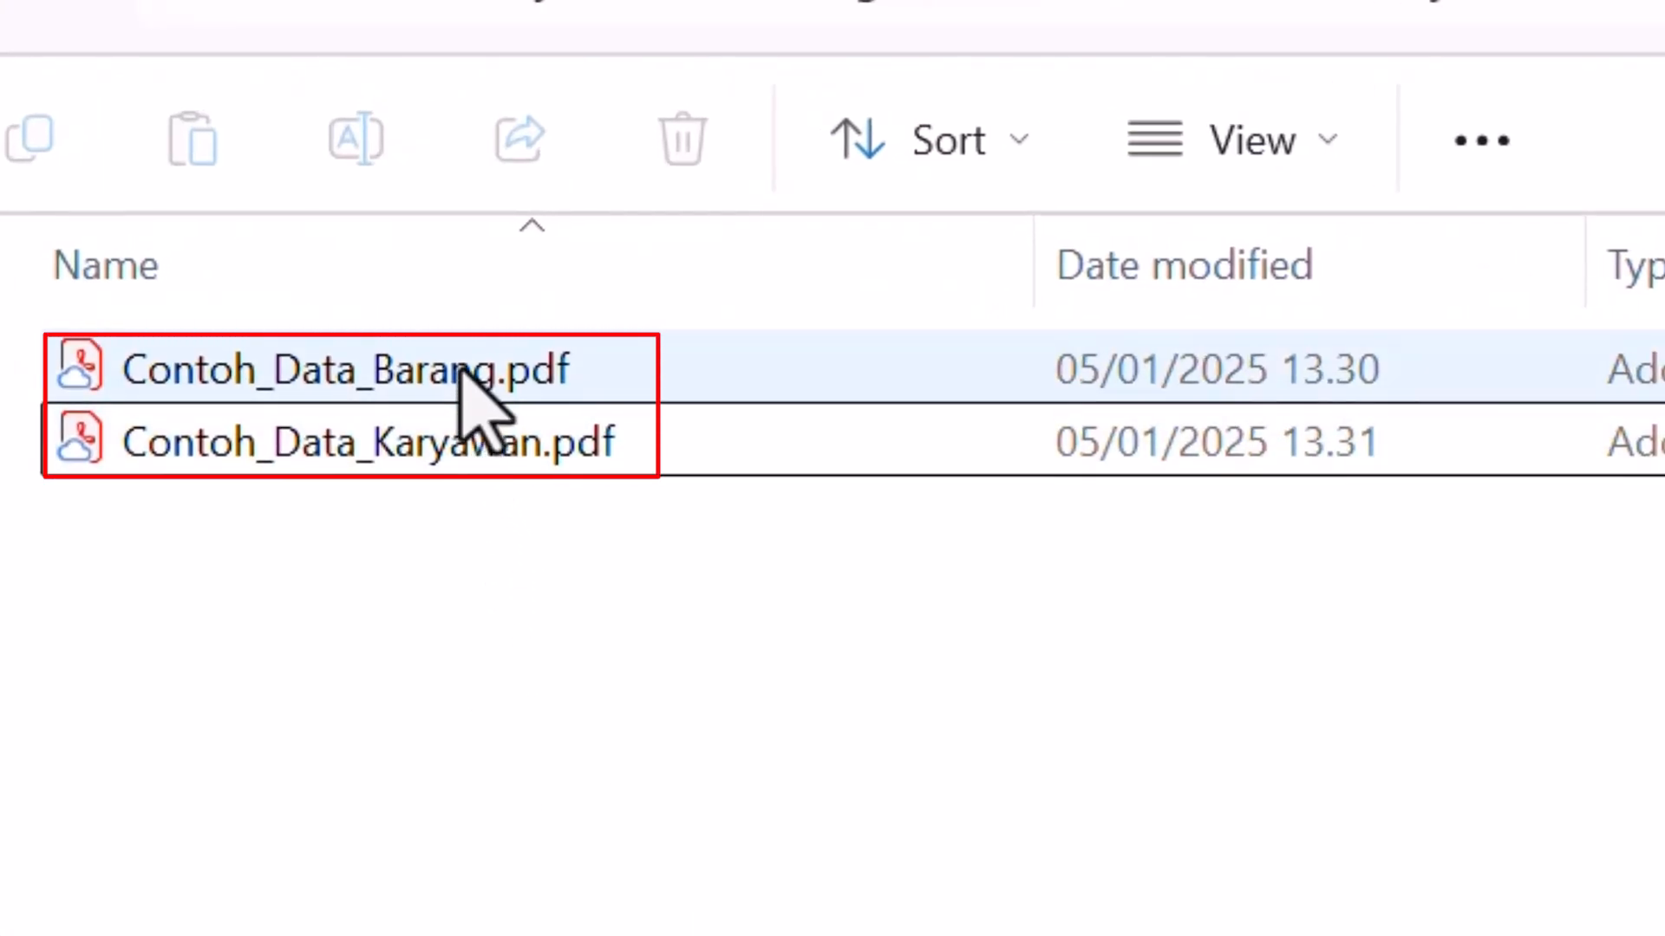
left_click(472, 368)
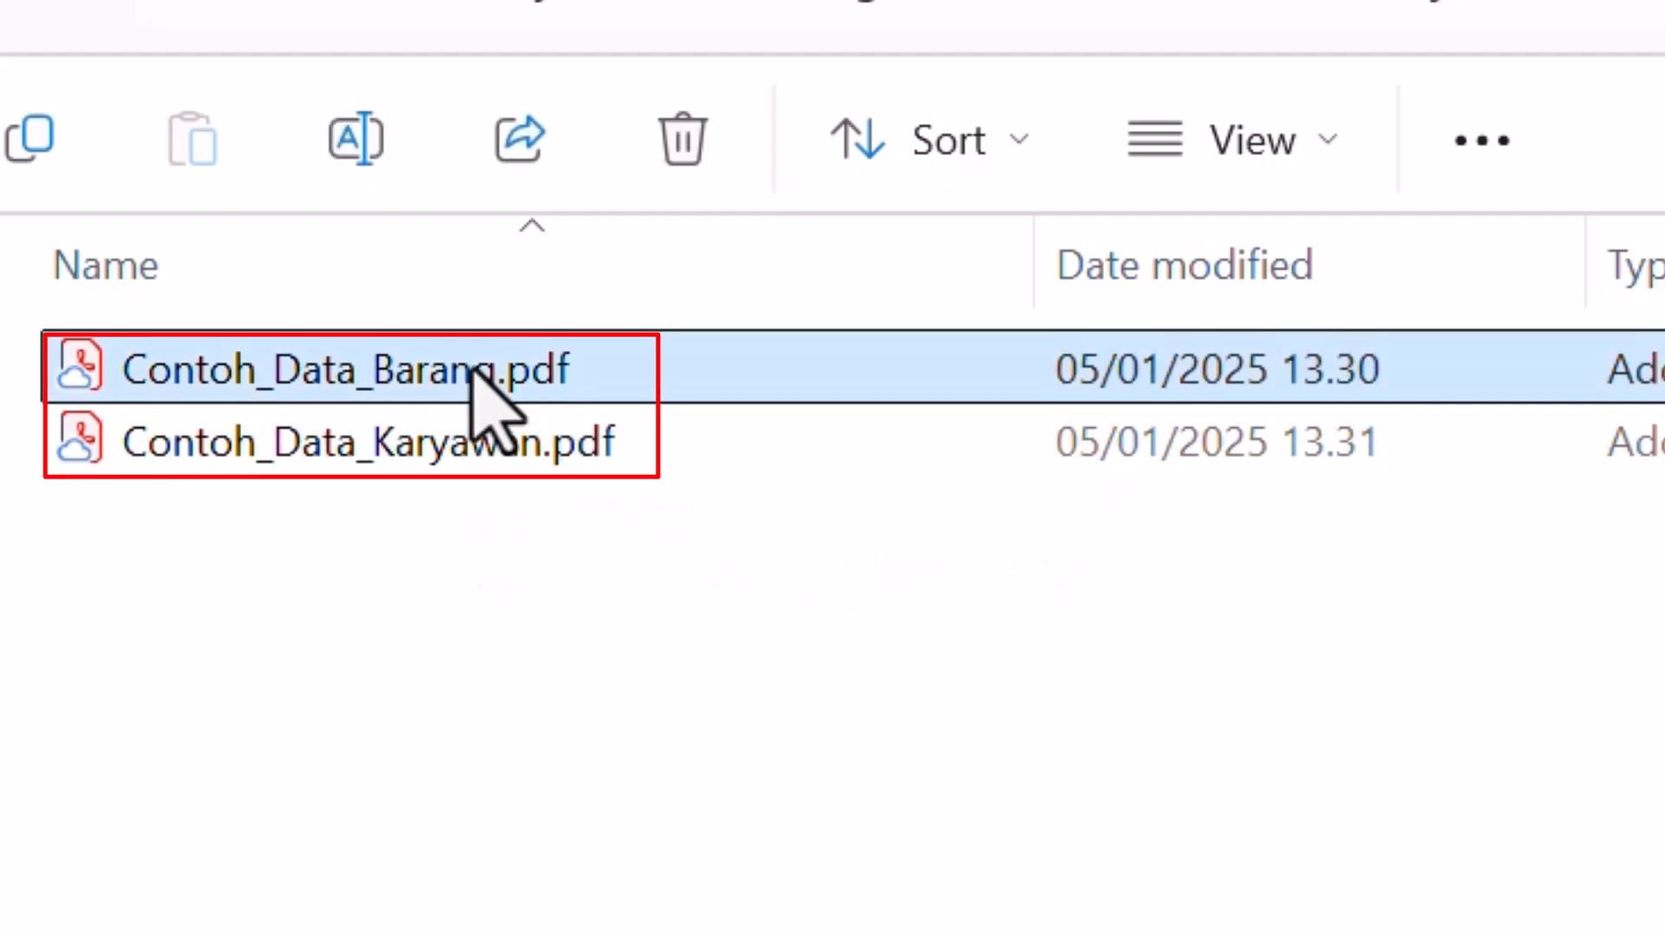
double_click(473, 368)
scroll(599, 459, "down", 5)
left_click(1632, 21)
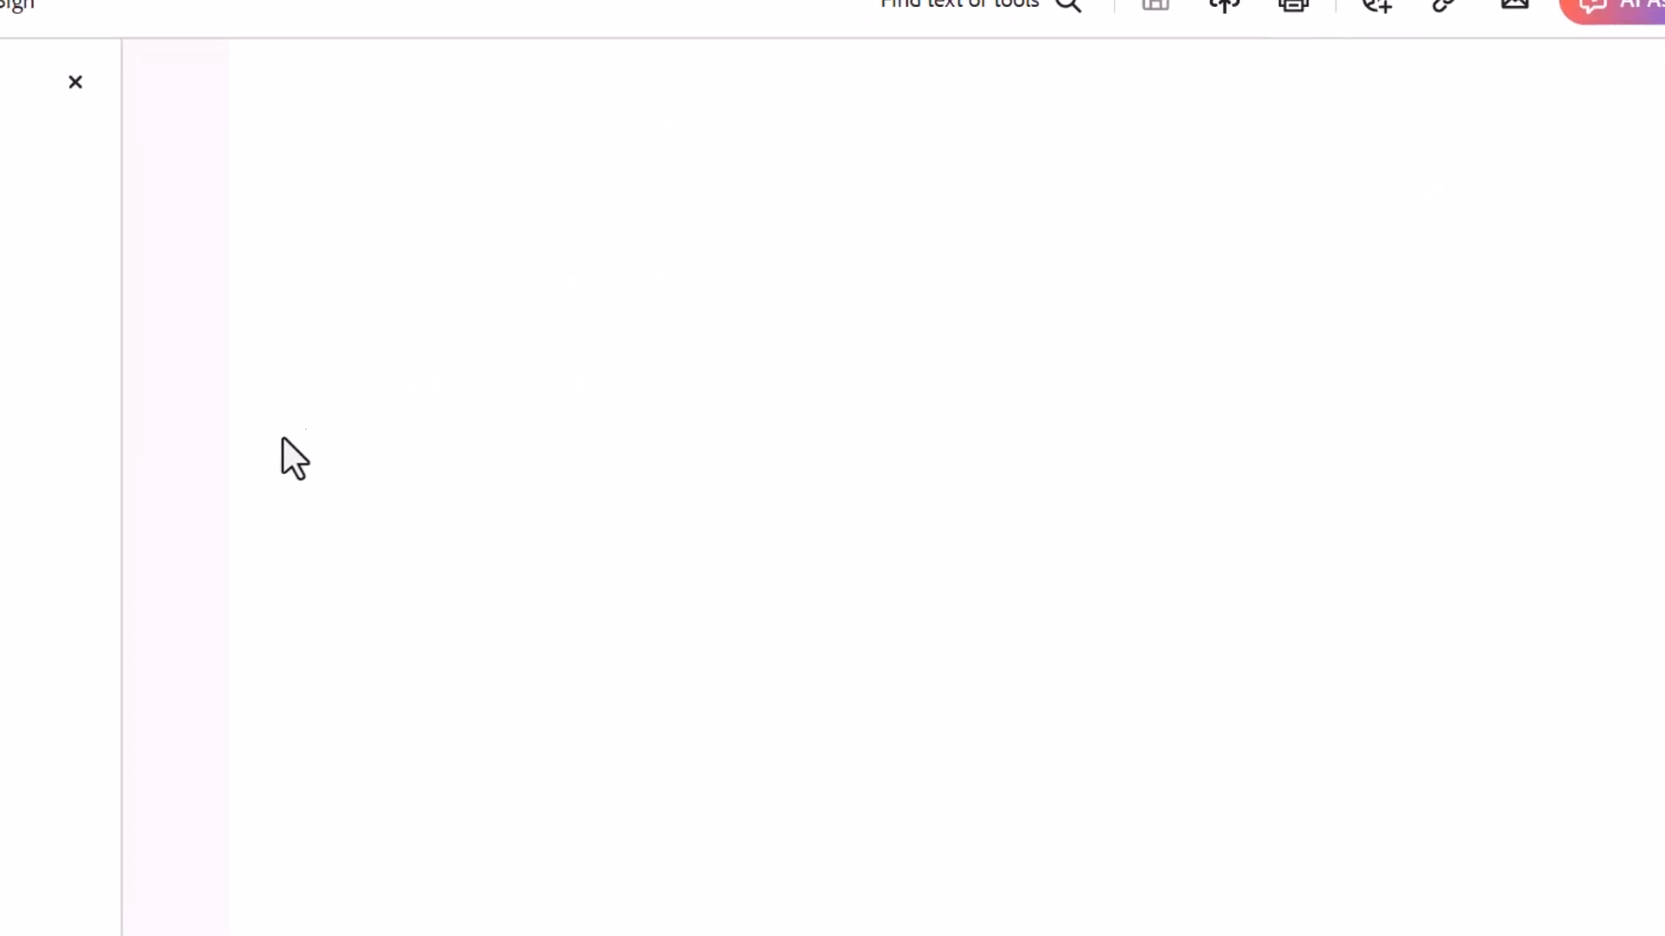
double_click(223, 195)
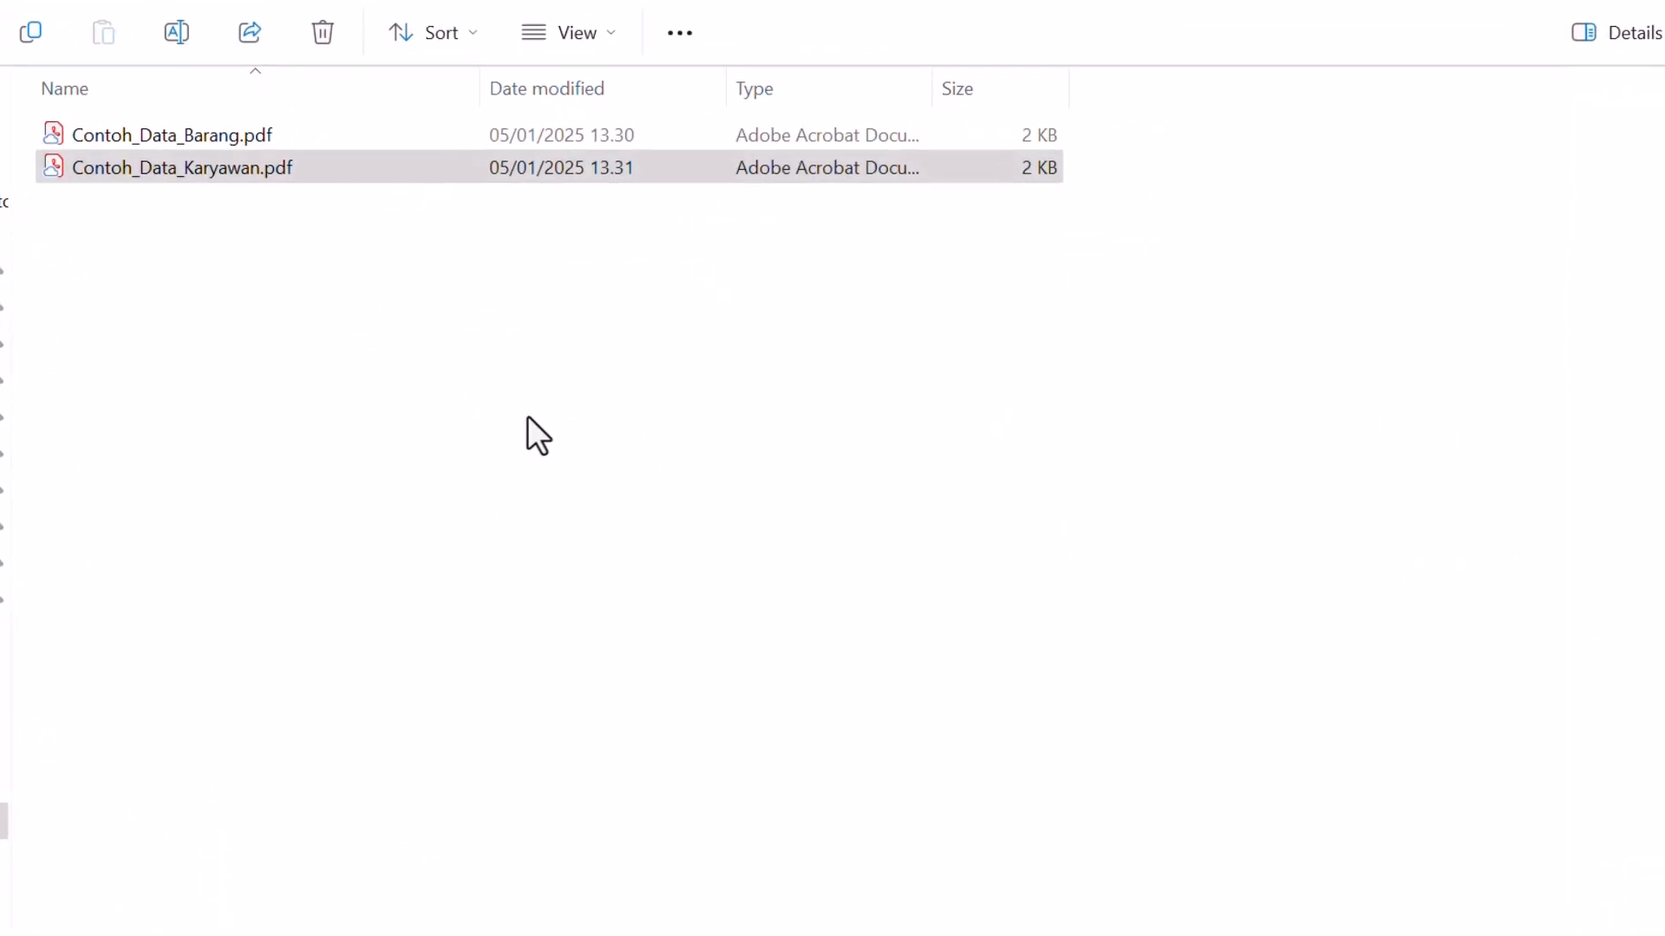
left_click(628, 429)
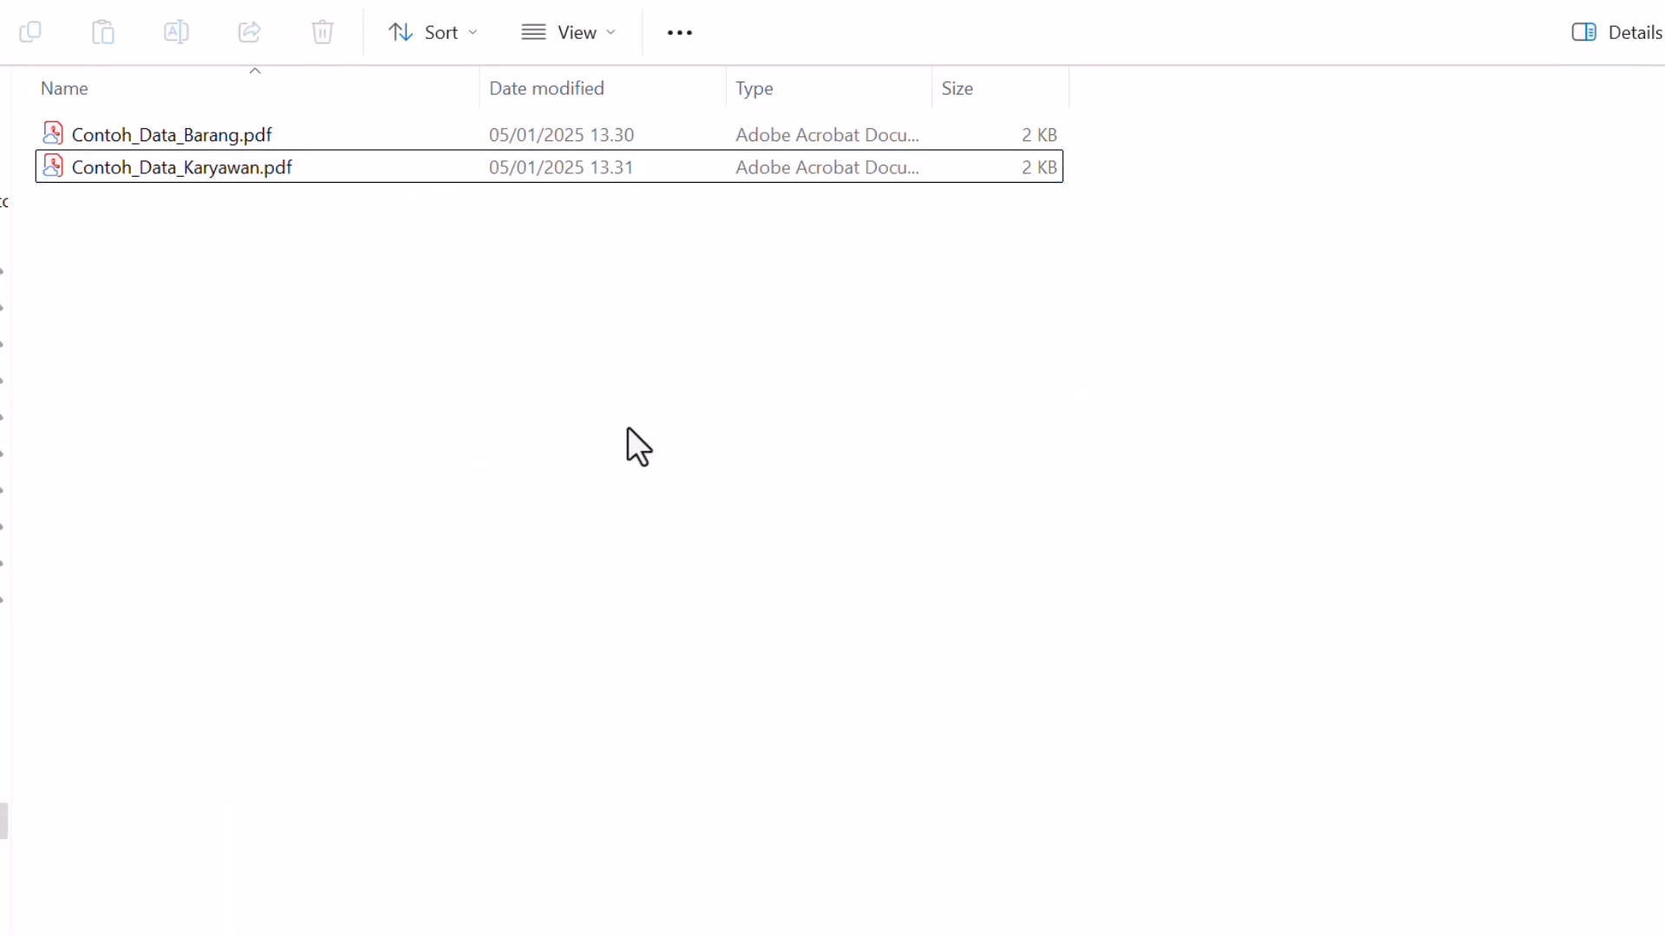
Switch to the iLovePDF site in Chrome and look through its list of PDF tools.
left_click(311, 928)
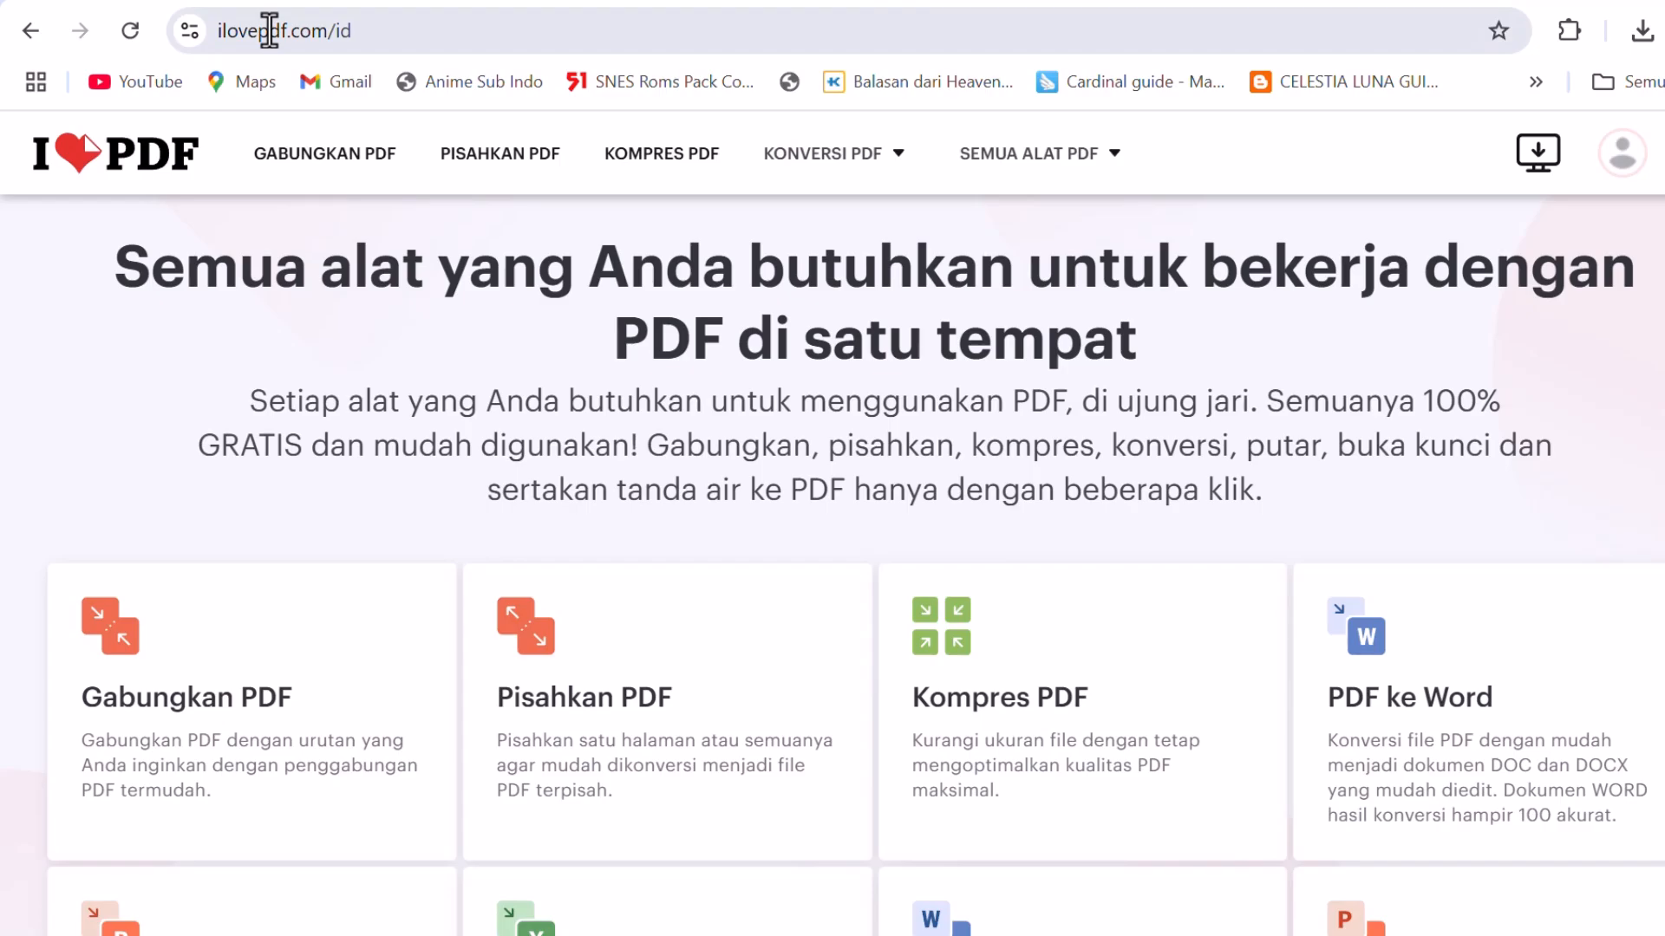
left_click(403, 33)
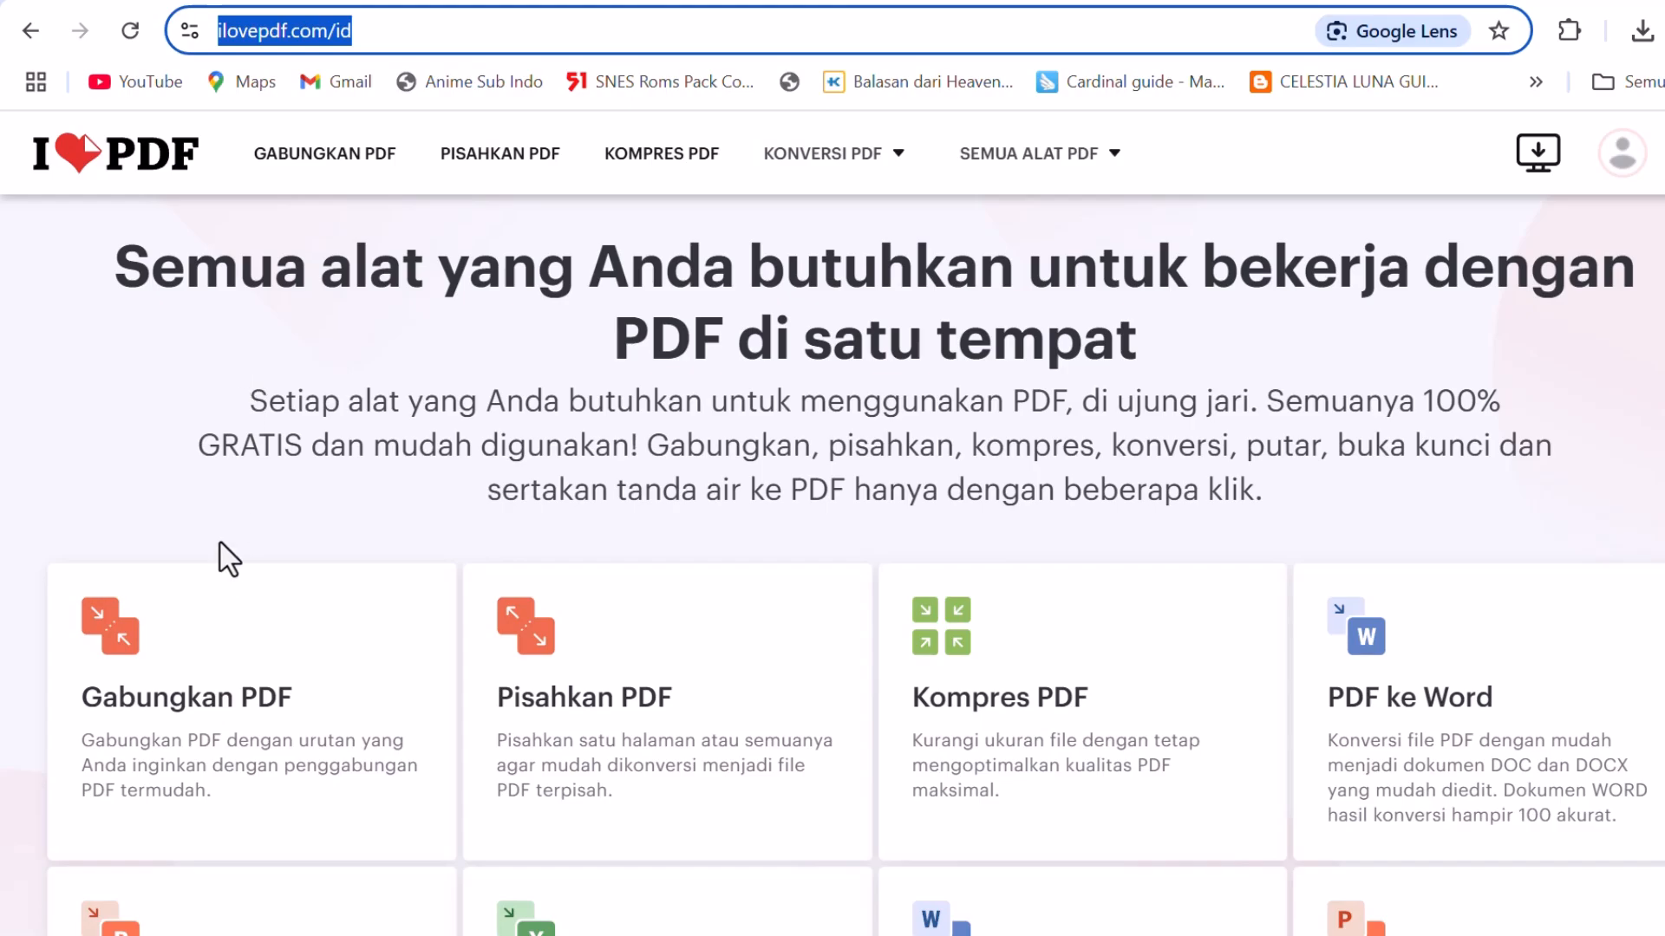
scroll(243, 598, "down", 2)
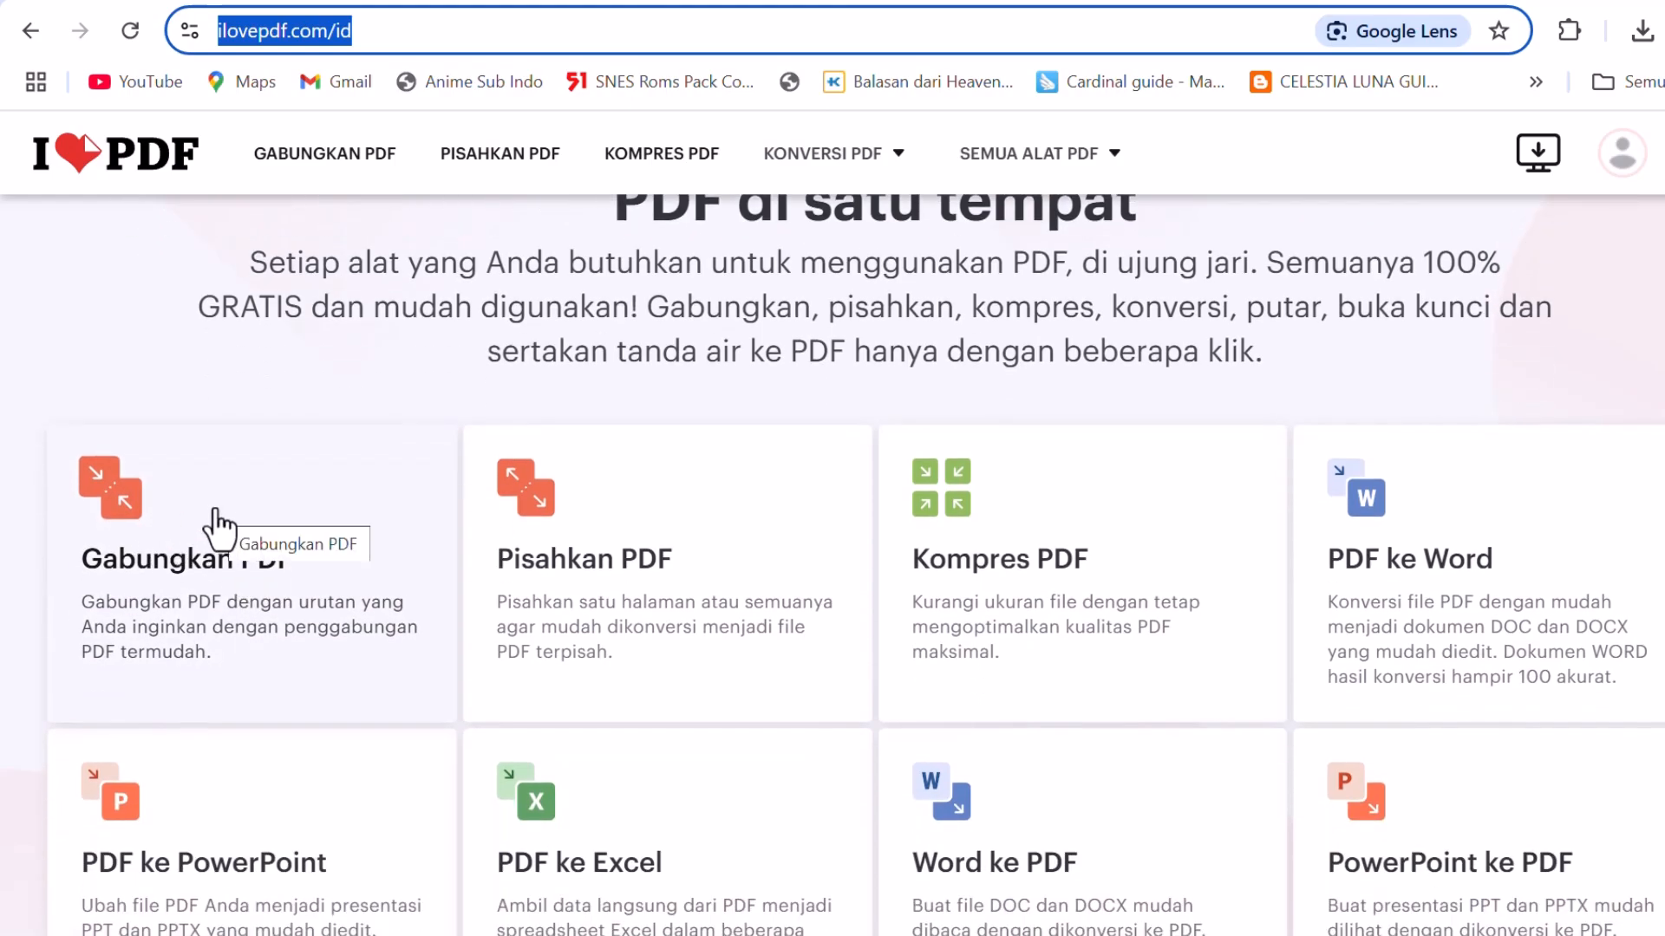
scroll(223, 531, "down", 8)
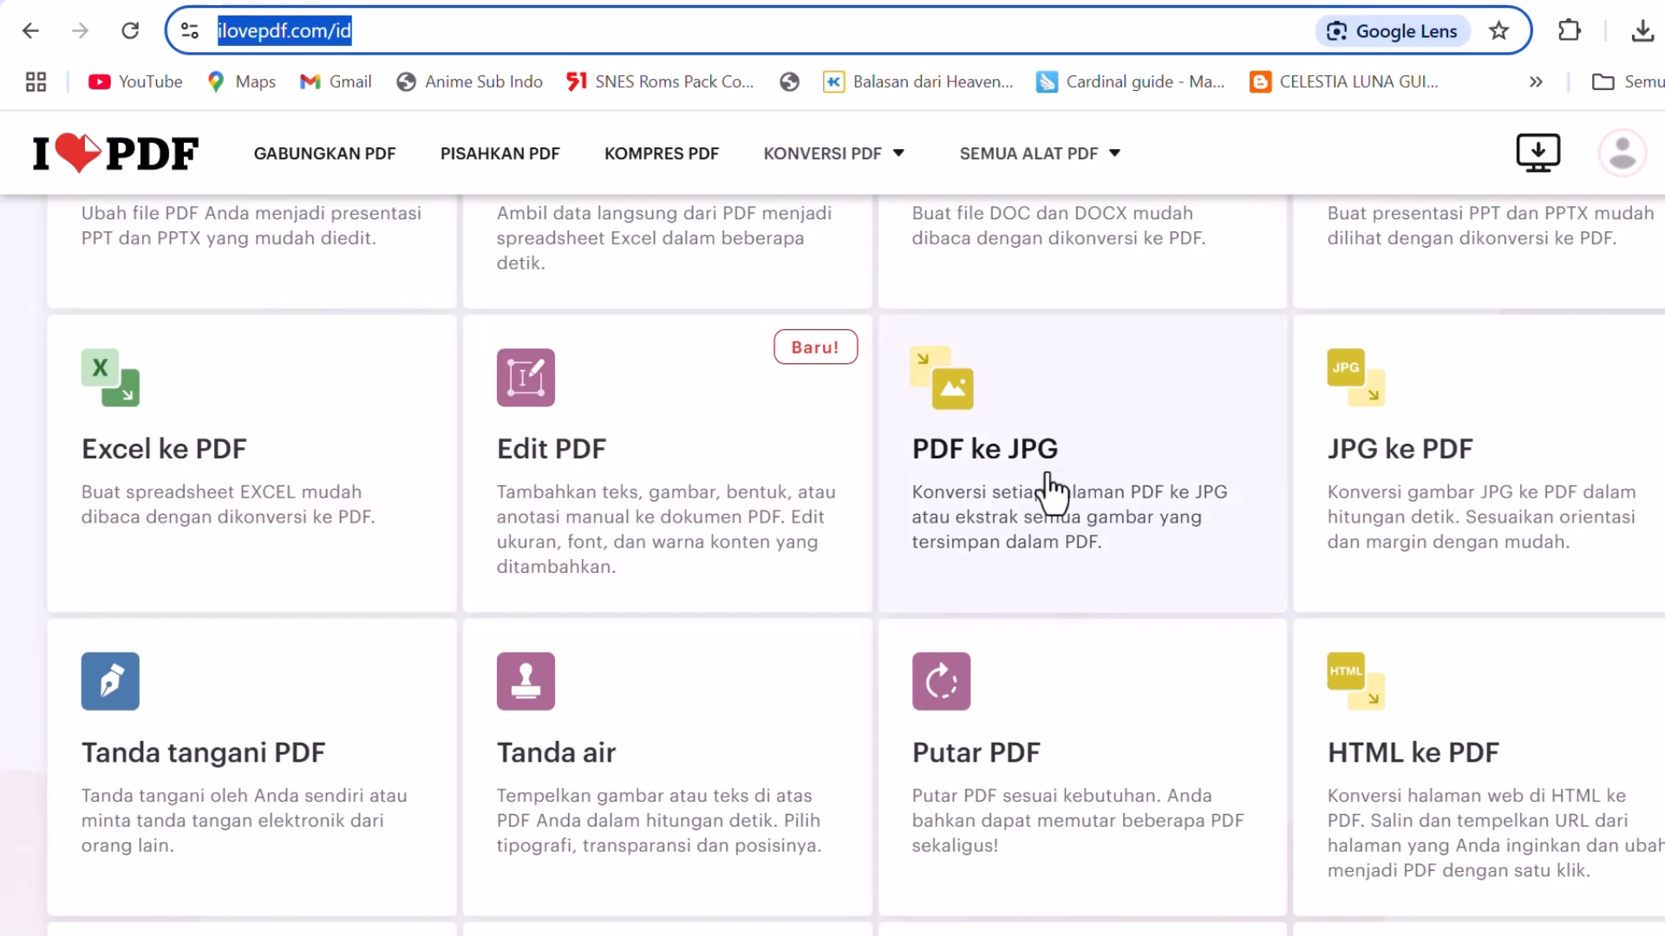
scroll(780, 541, "up", 8)
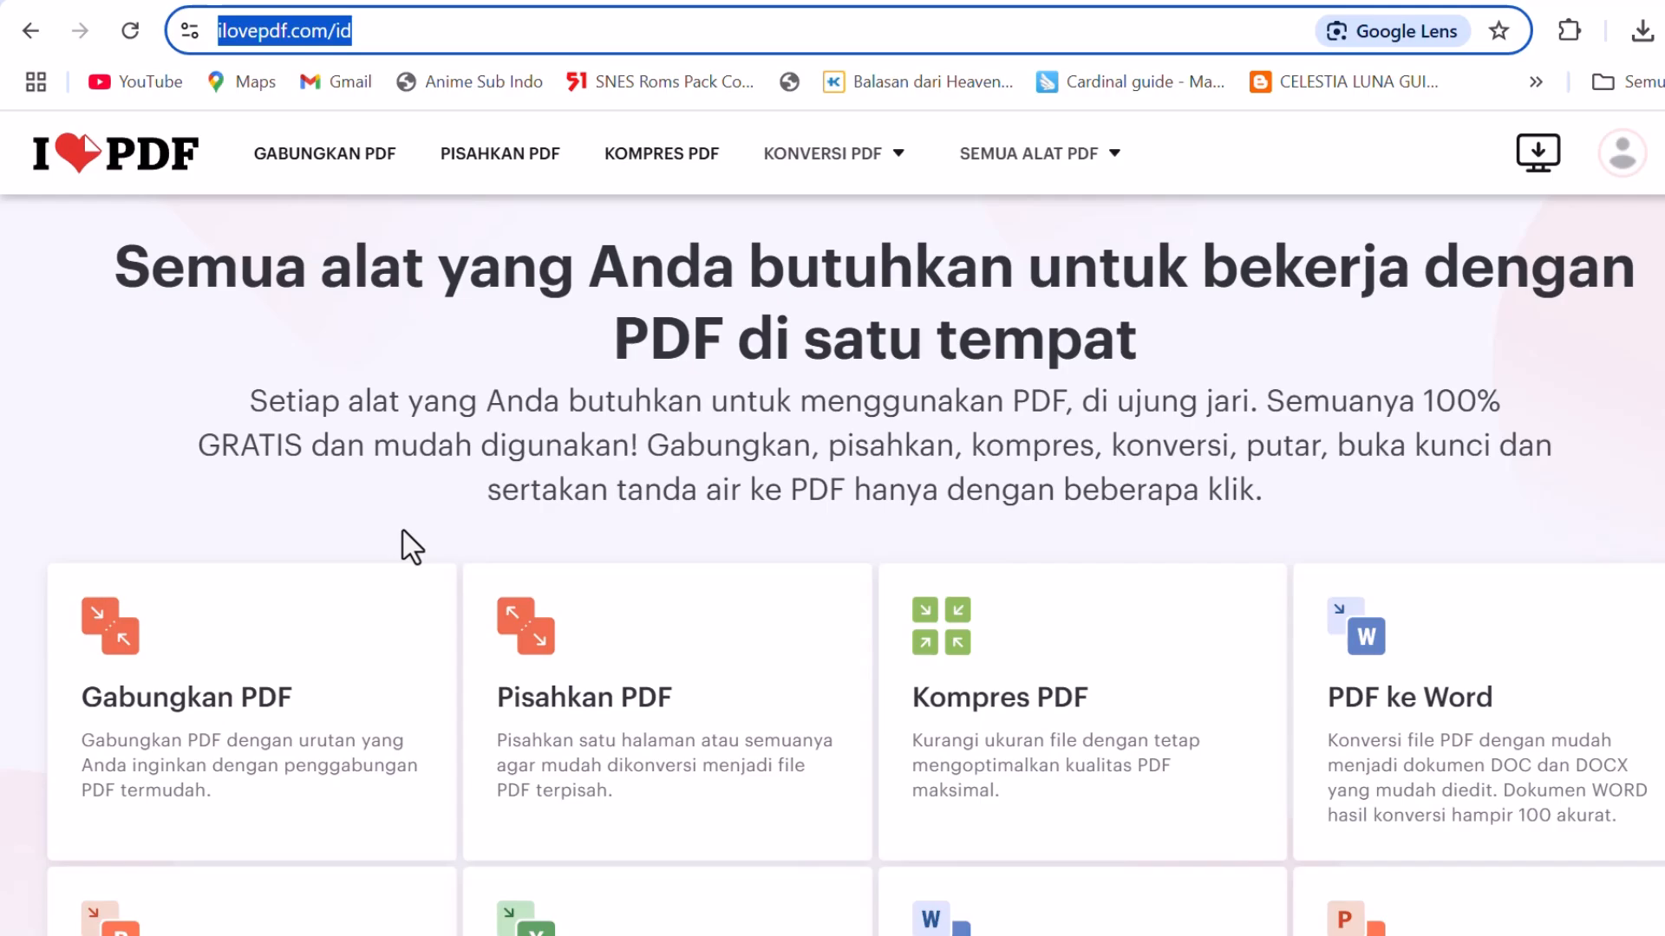
scroll(442, 507, "down", 2)
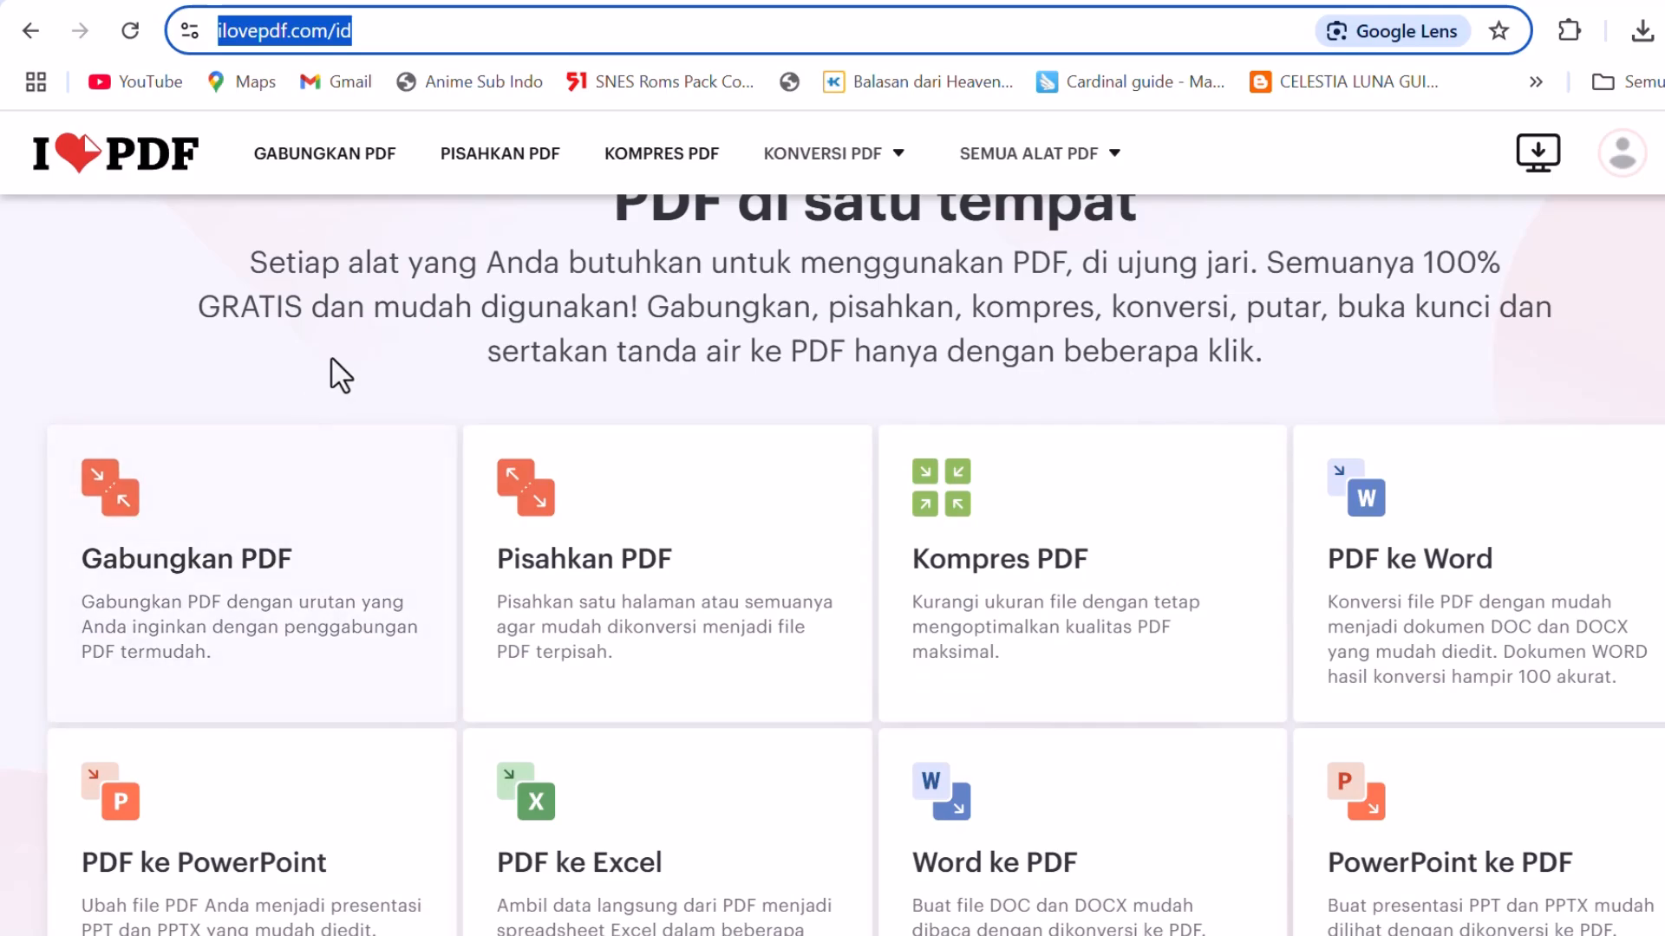
scroll(325, 396, "up", 2)
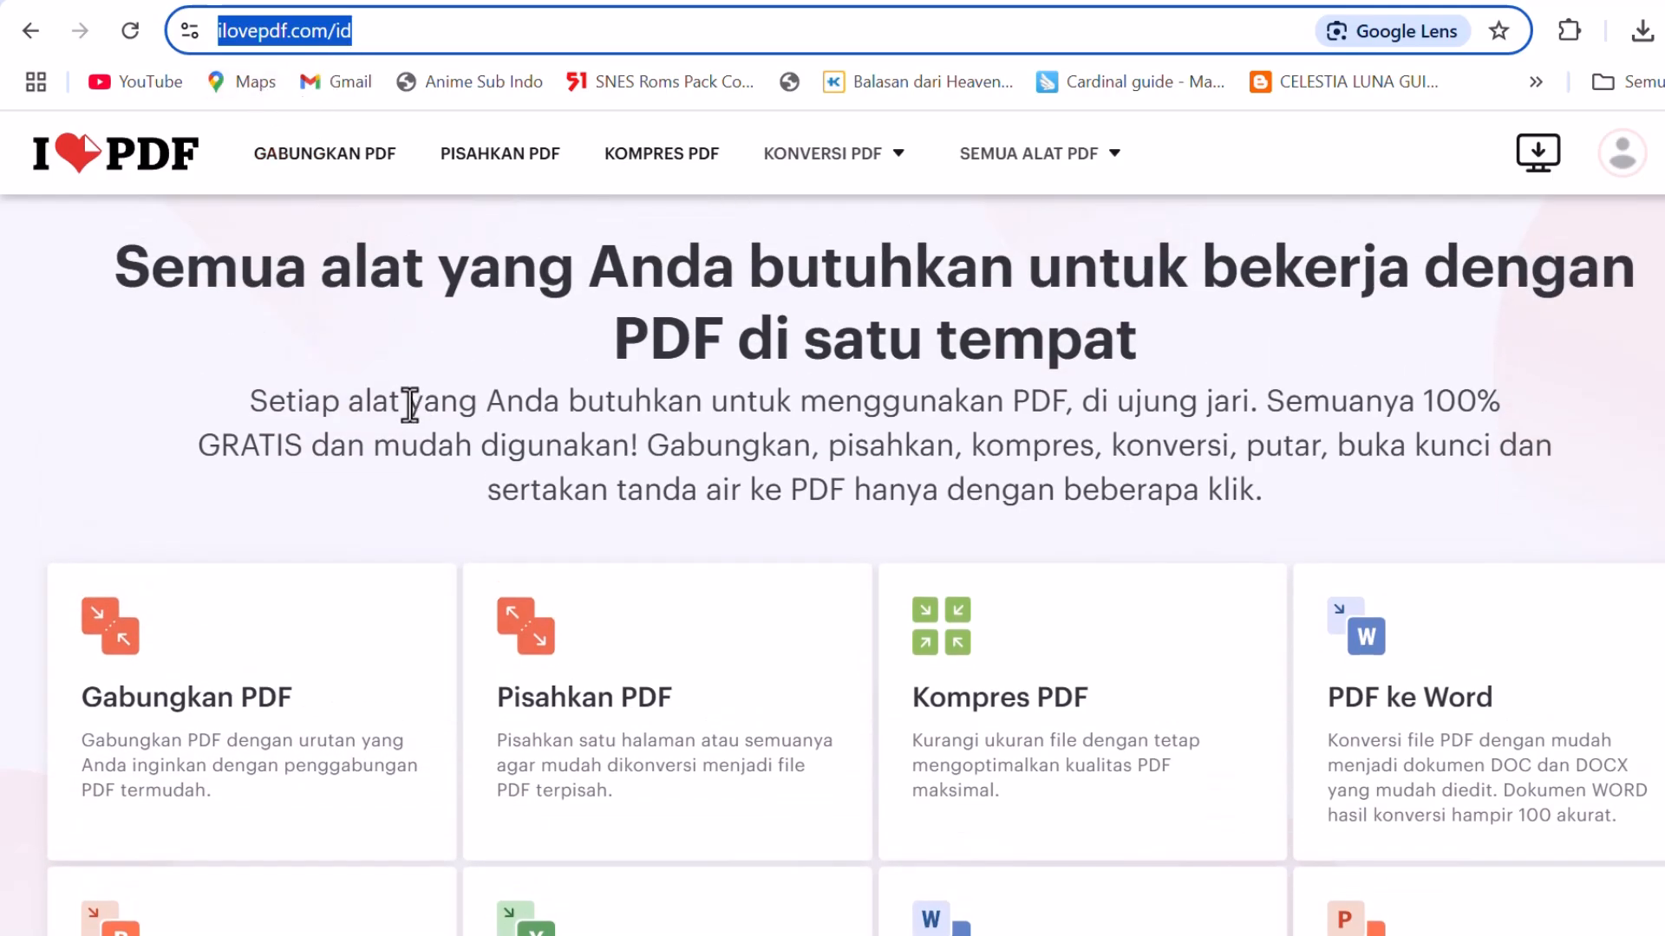
Open the Gabungkan PDF tool and load Contoh_Data_Barang.pdf and Contoh_Data_Karyawan.pdf from the Gabungkan PDF folder.
scroll(391, 433, "down", 2)
left_click(318, 499)
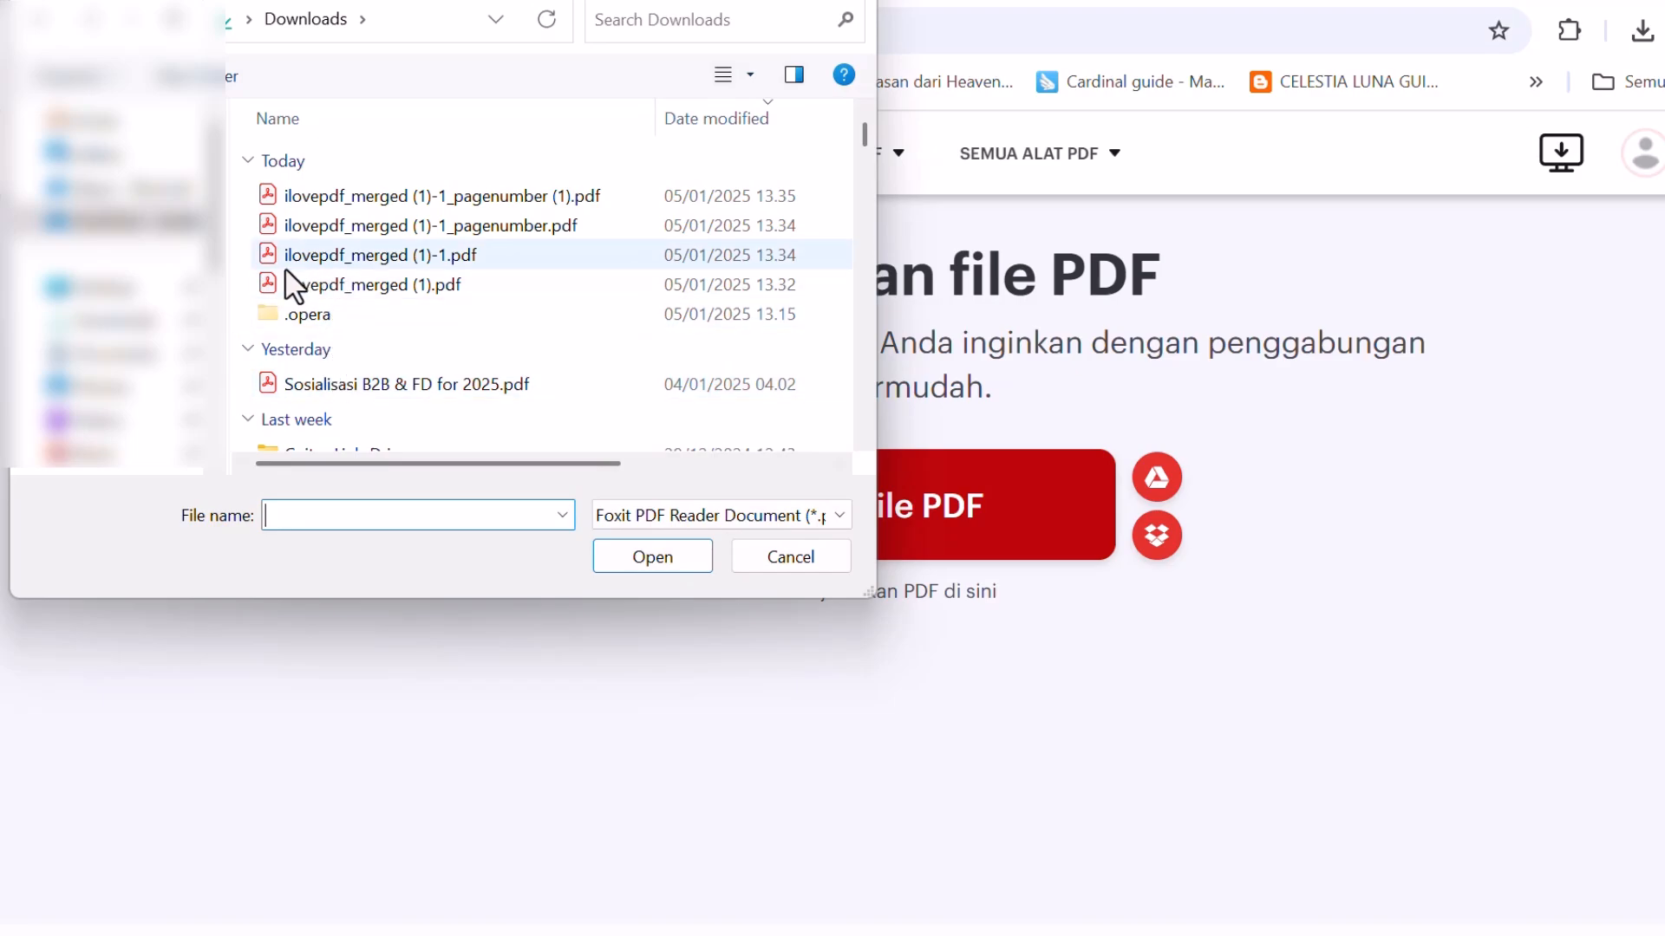
scroll(143, 305, "down", 5)
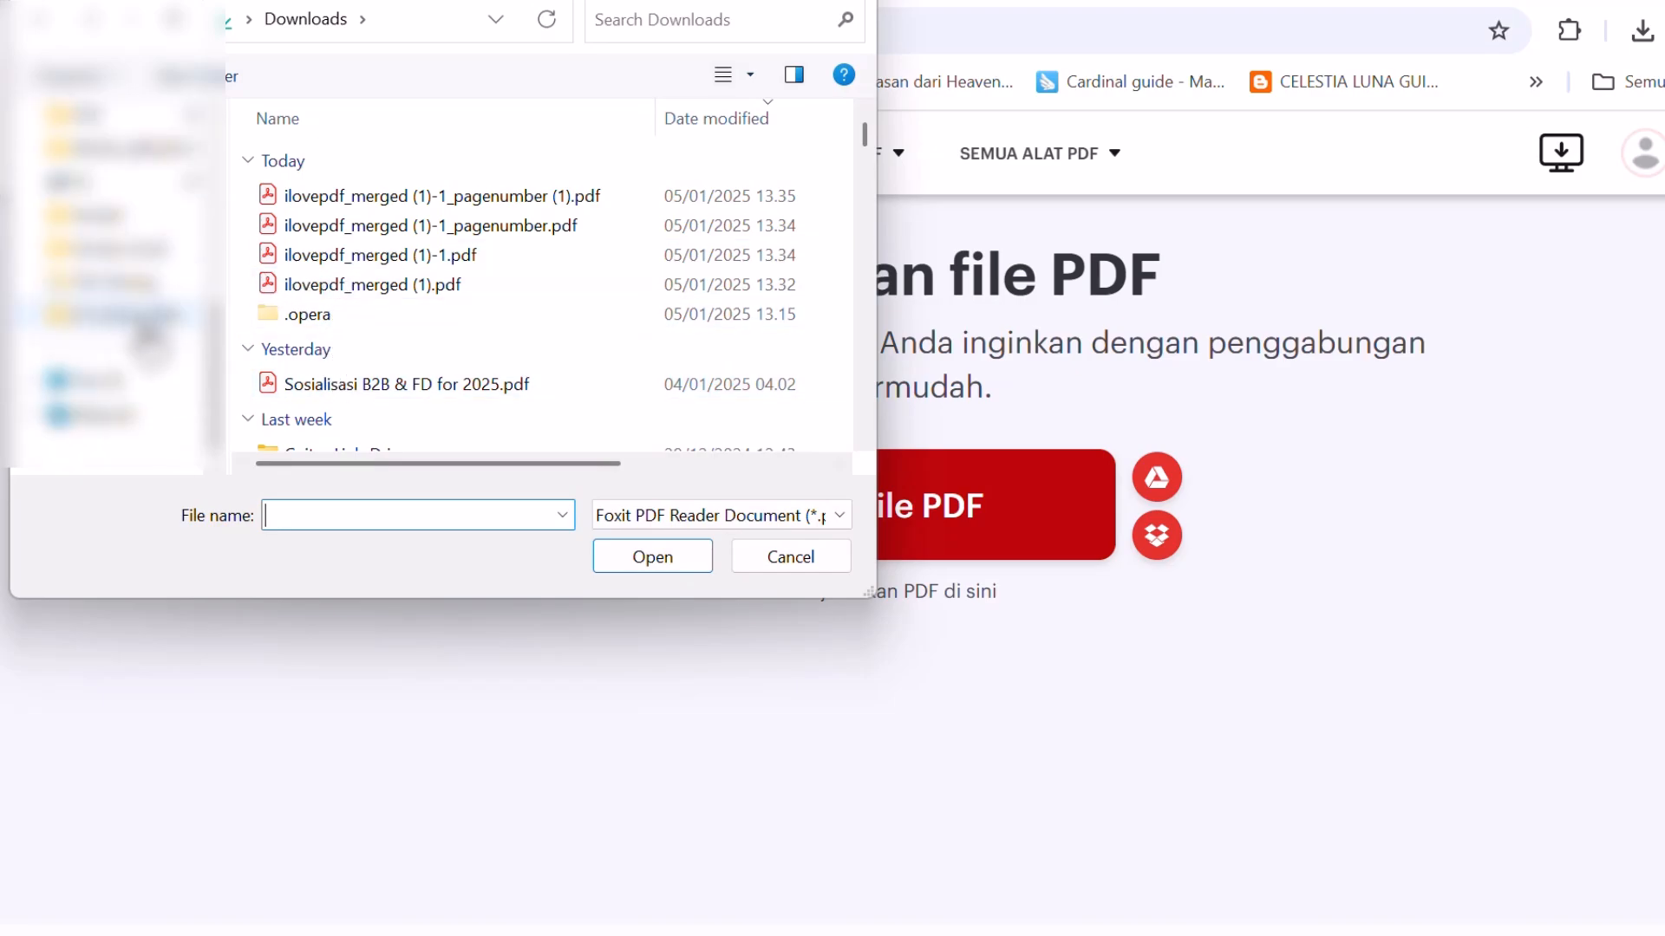
left_click(132, 286)
double_click(347, 164)
left_click(377, 170)
left_click(389, 193, "ctrl")
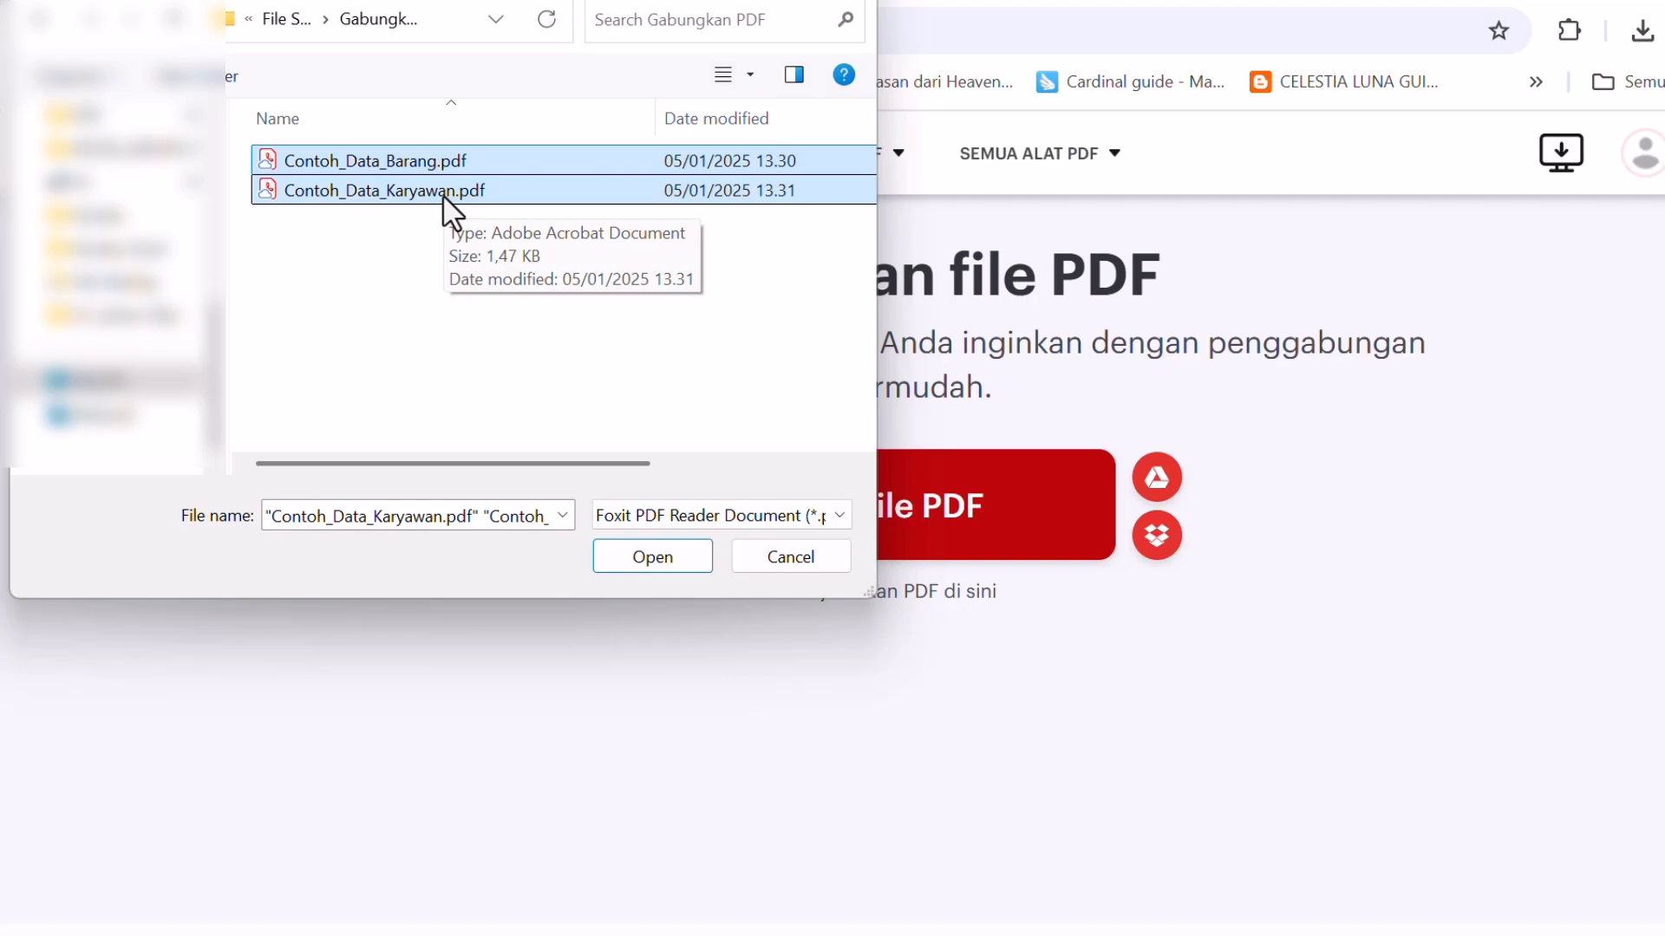
left_click(701, 560)
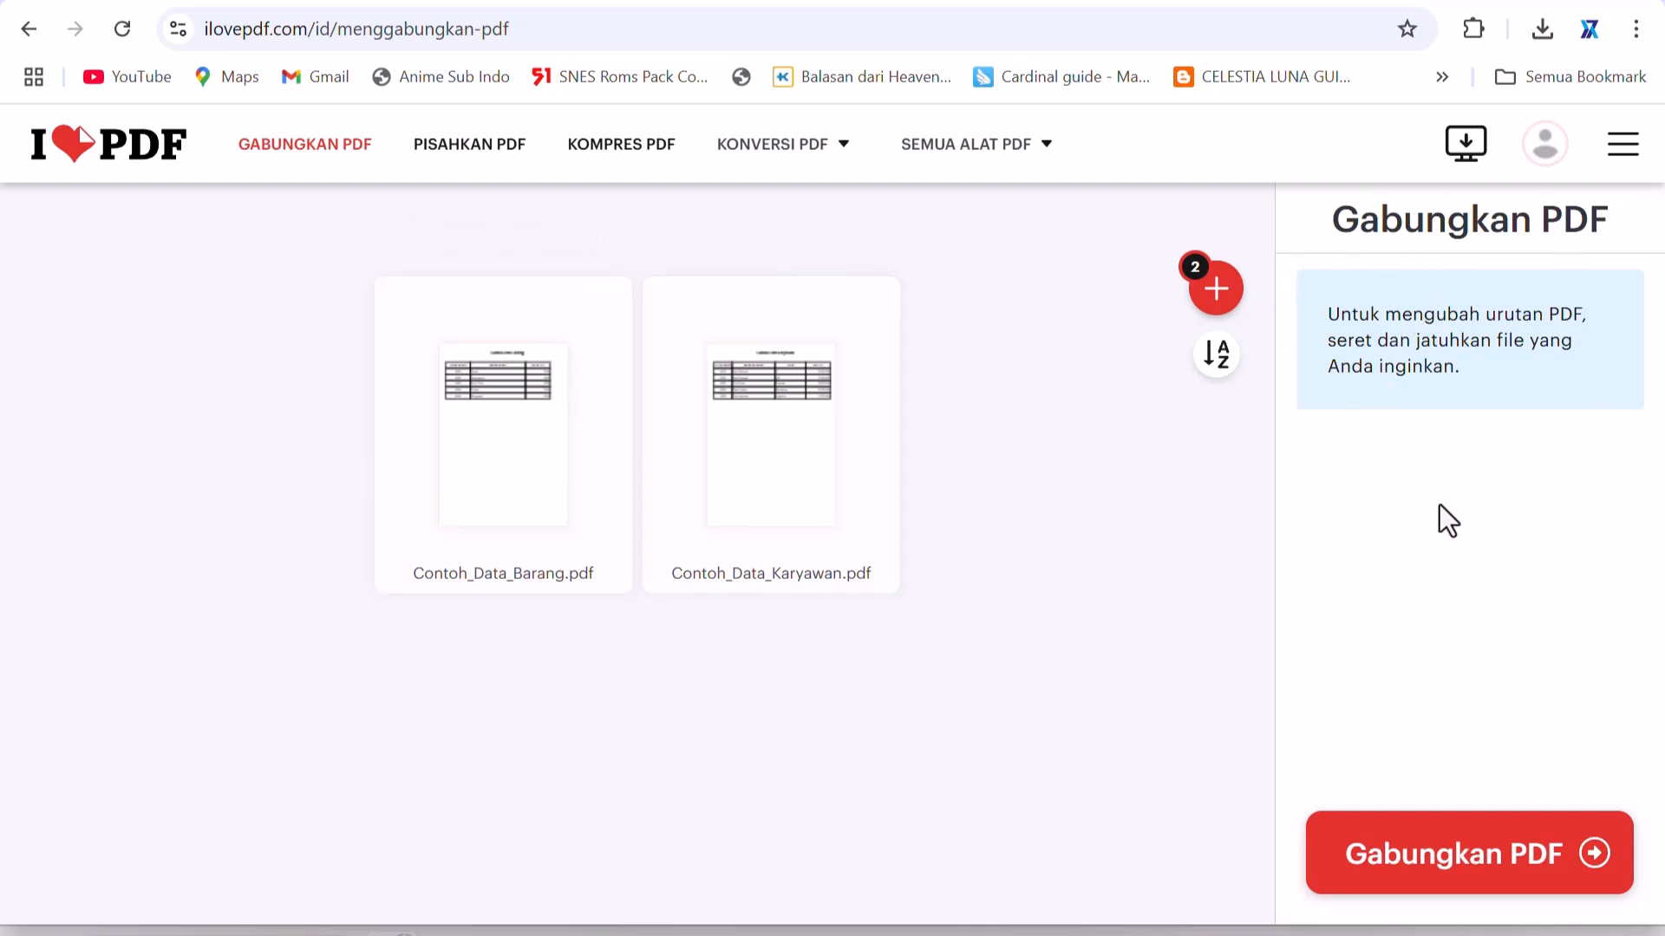
Merge the two loaded PDFs and check the resulting document and the recent download history.
left_click(1477, 854)
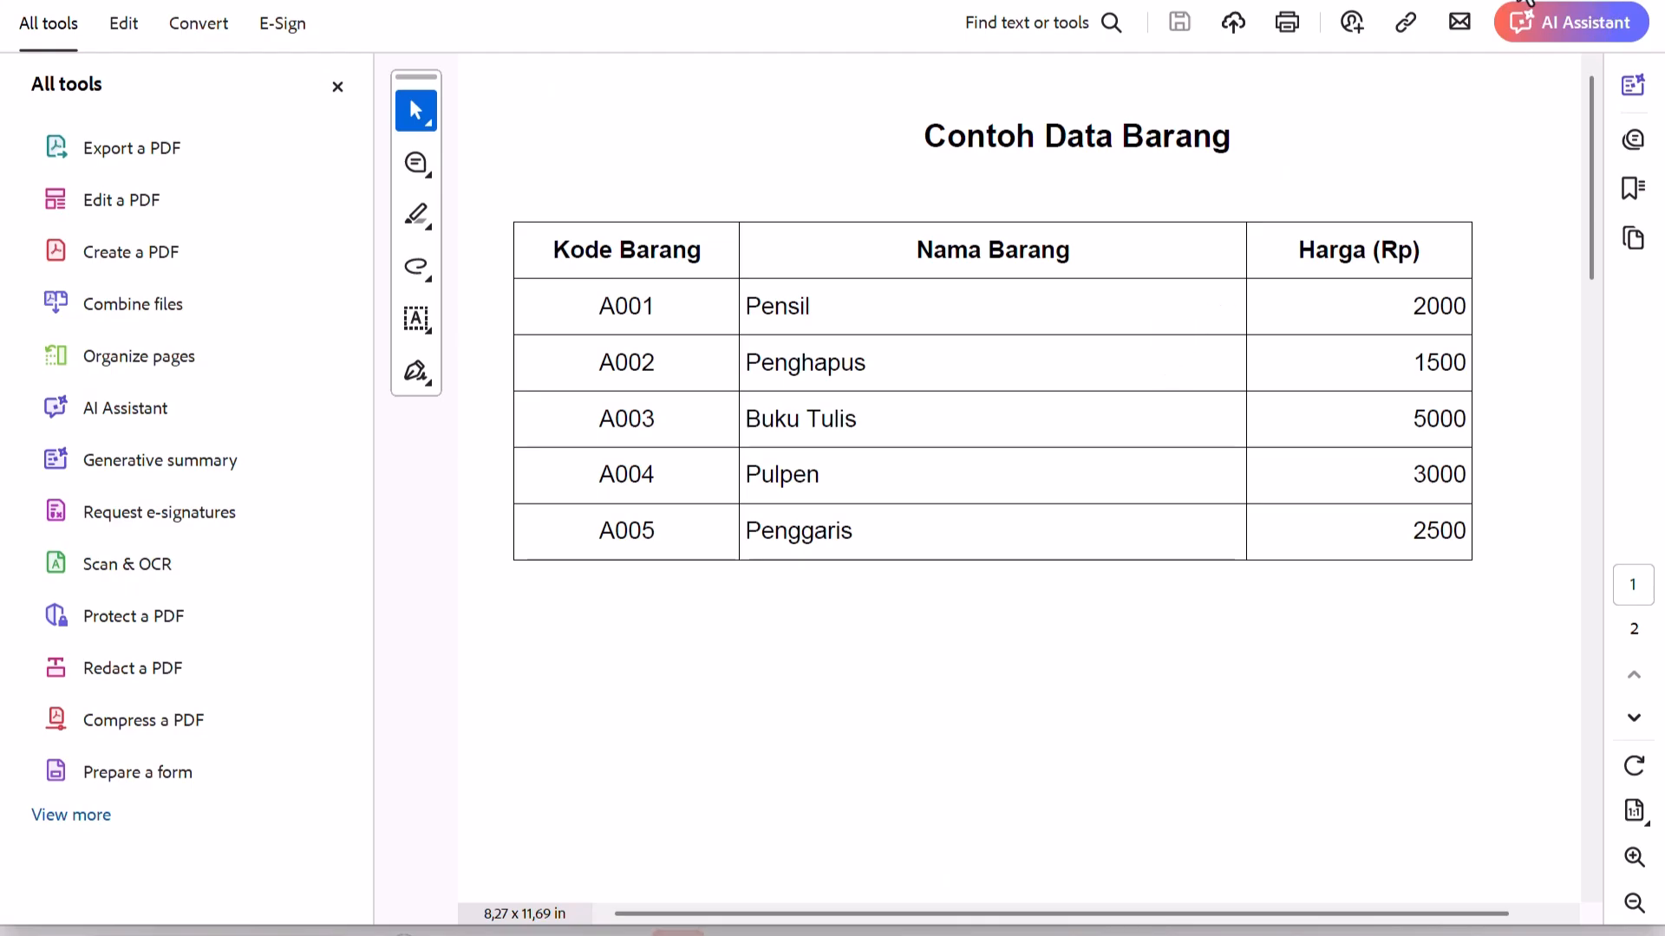
scroll(1379, 353, "down", 2)
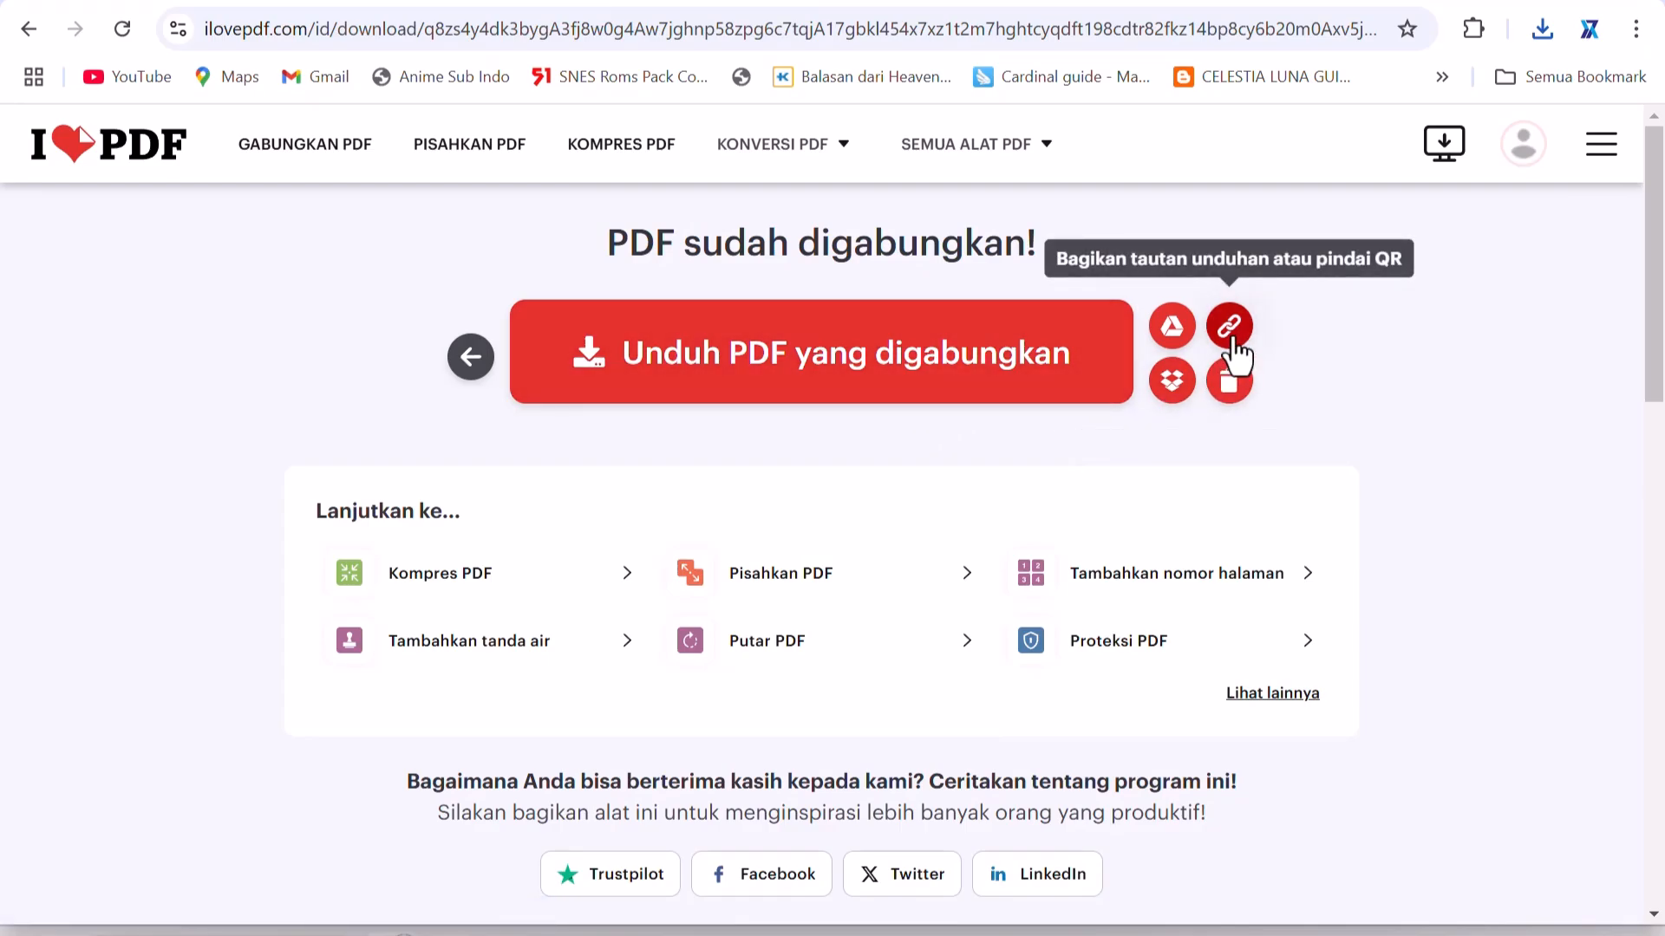
left_click(1542, 33)
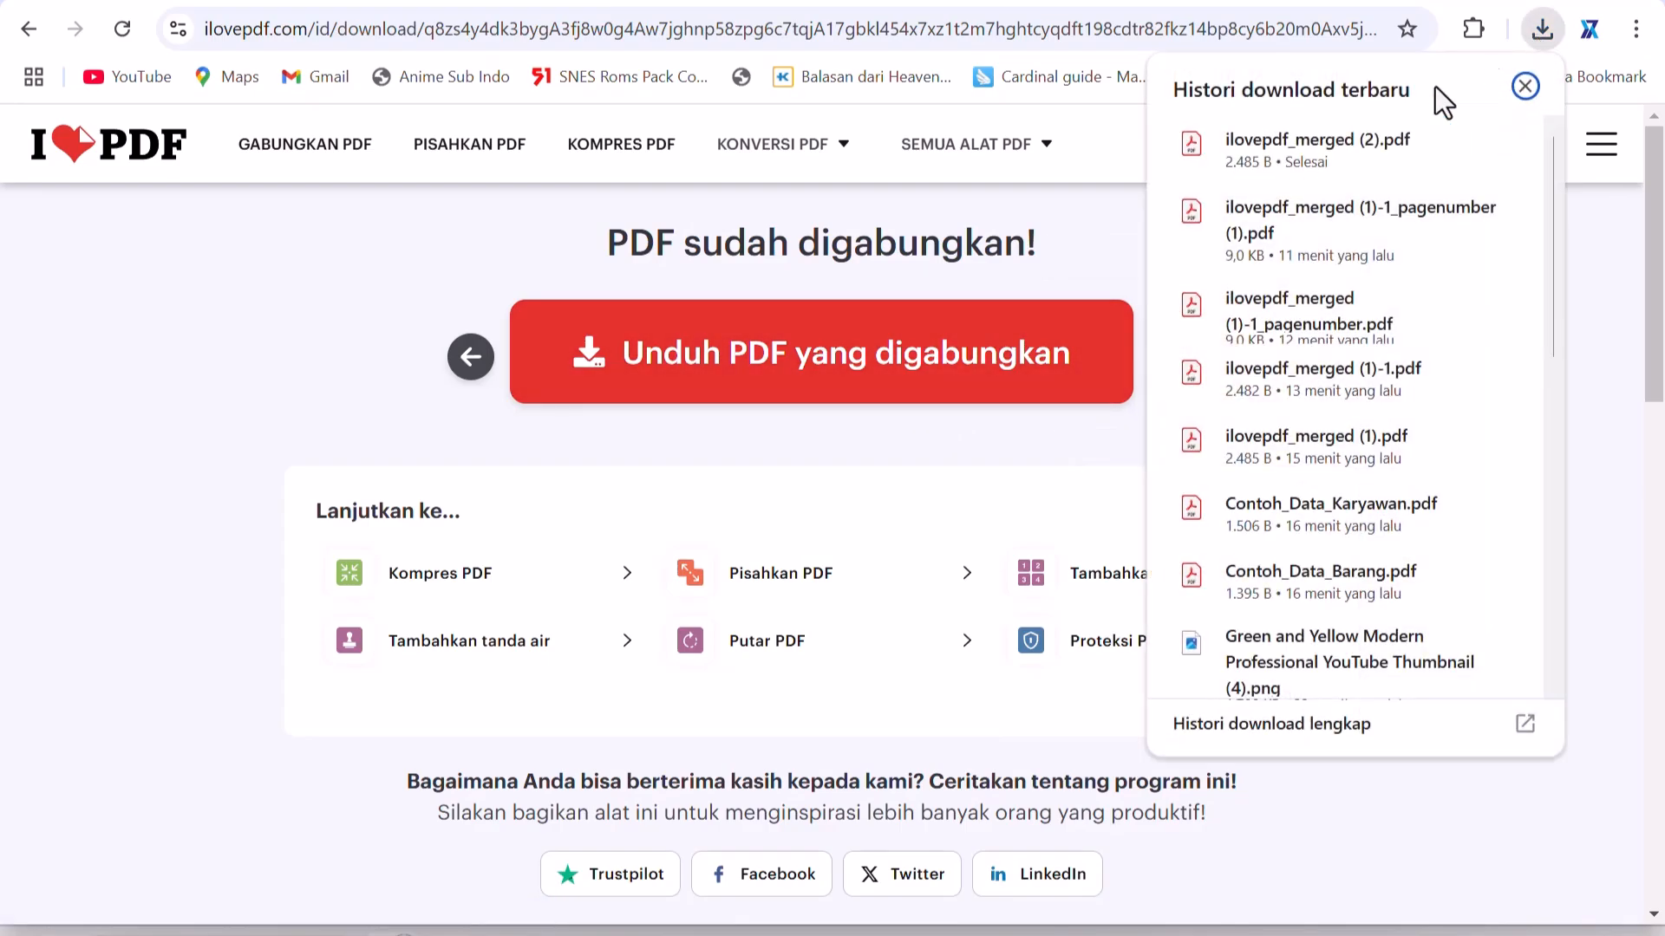
left_click(1107, 230)
Download the merged PDF again and review its pages in Acrobat, closing all document tabs when done.
left_click(1064, 368)
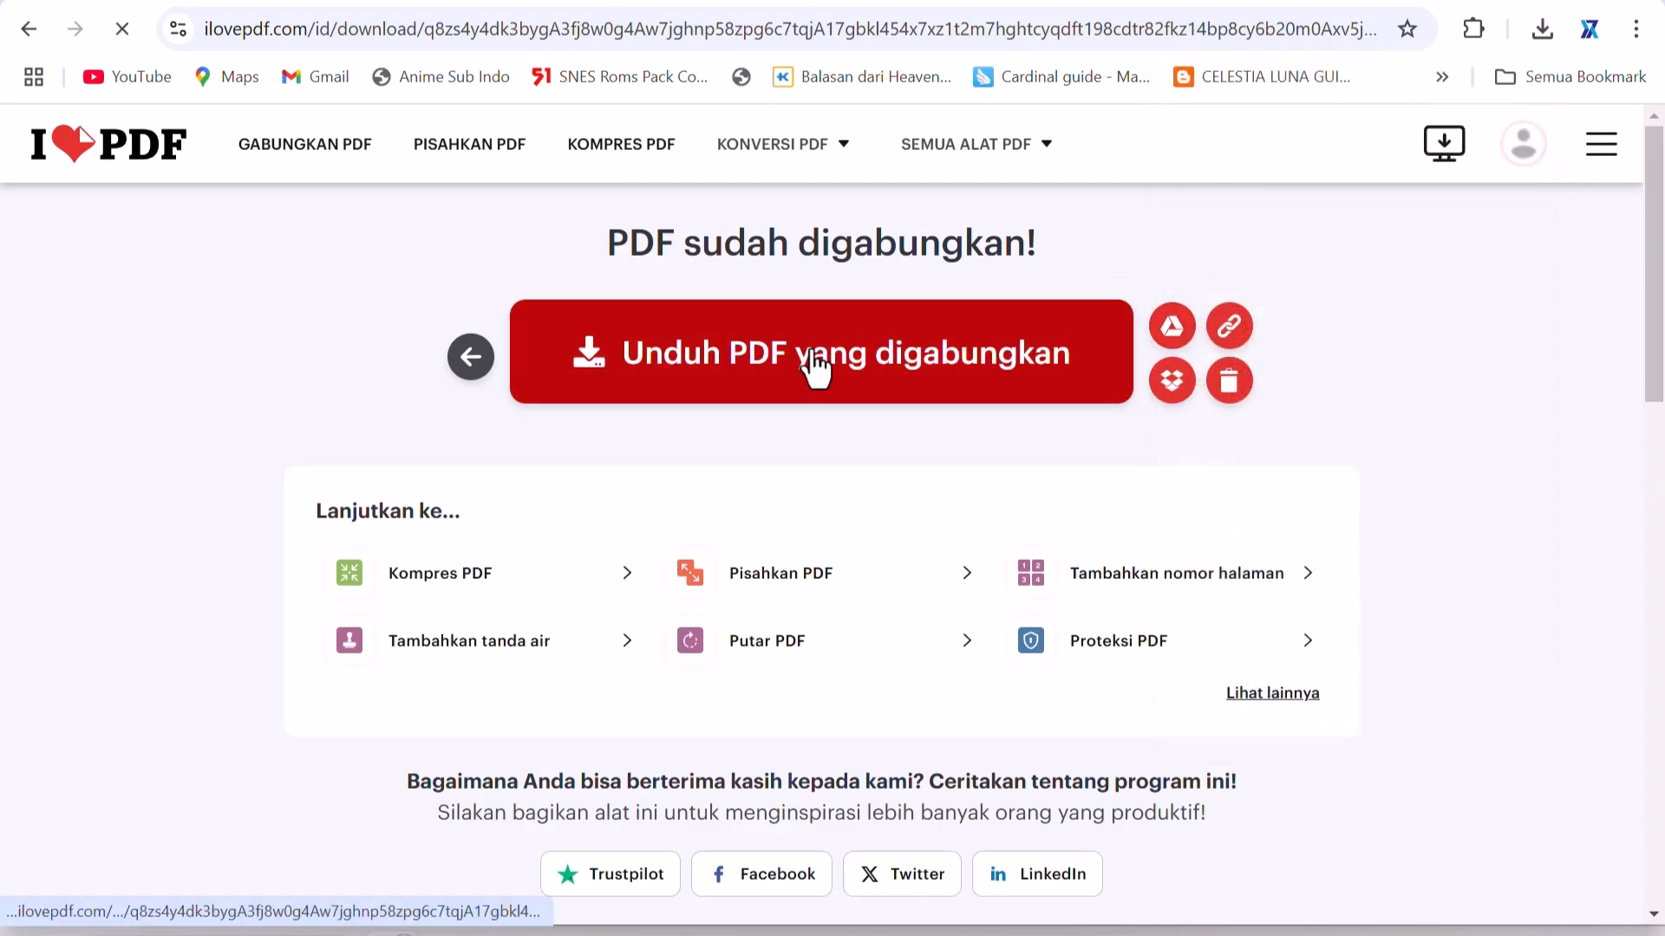
left_click(1474, 99)
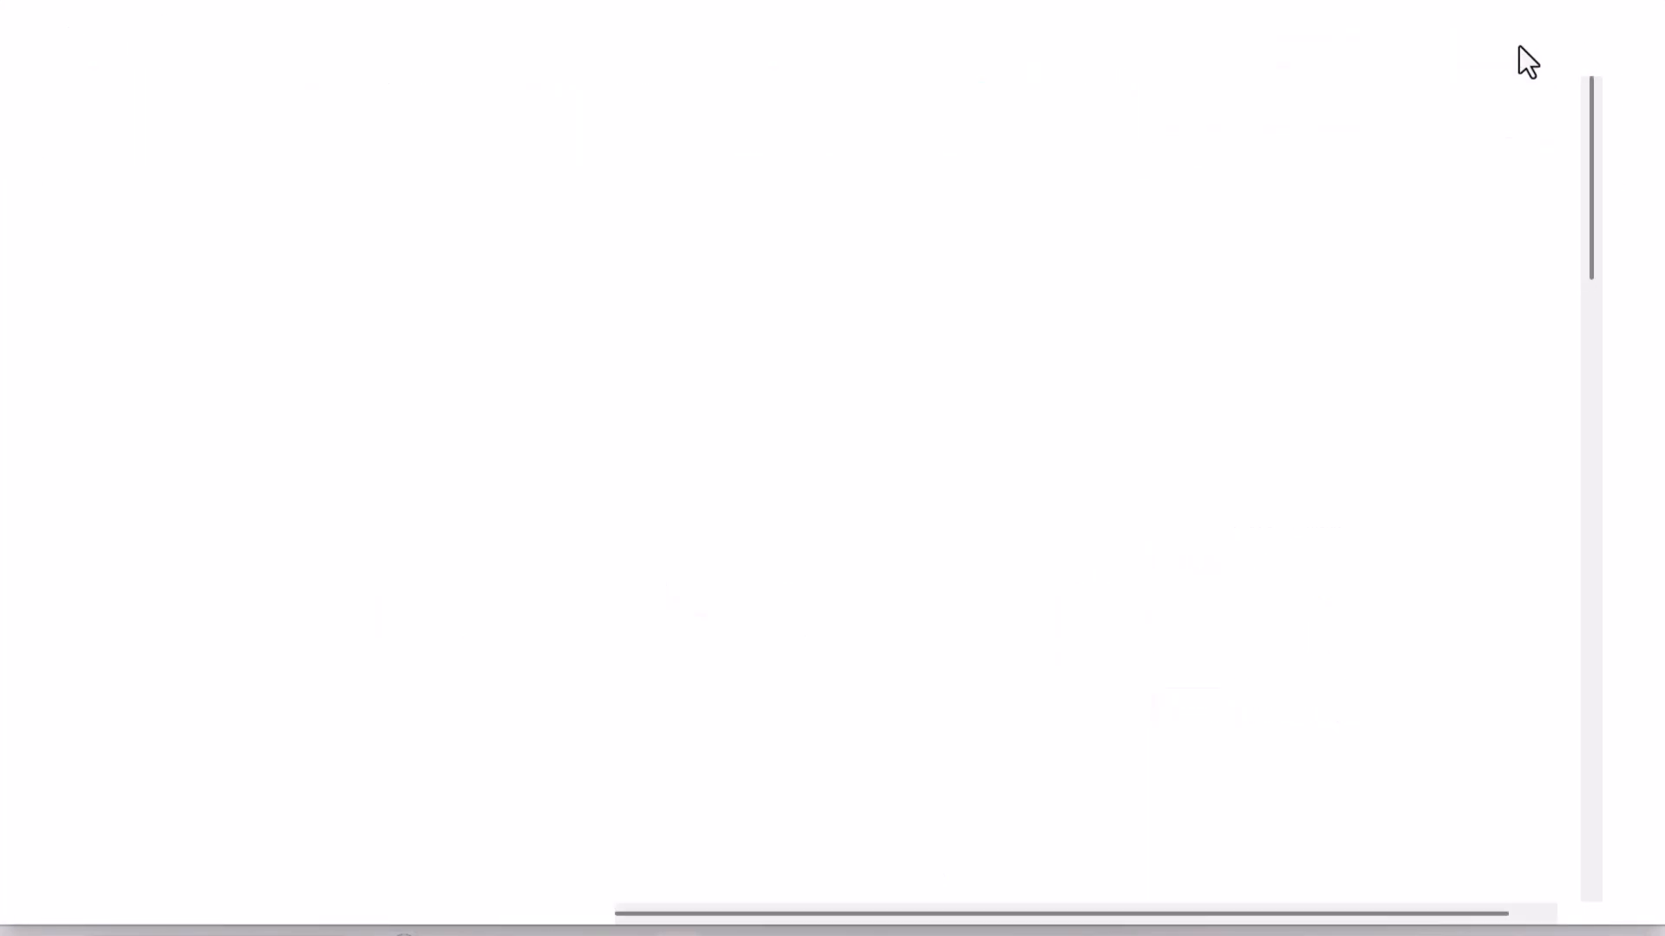
scroll(929, 525, "down", 2)
scroll(928, 526, "down", 10)
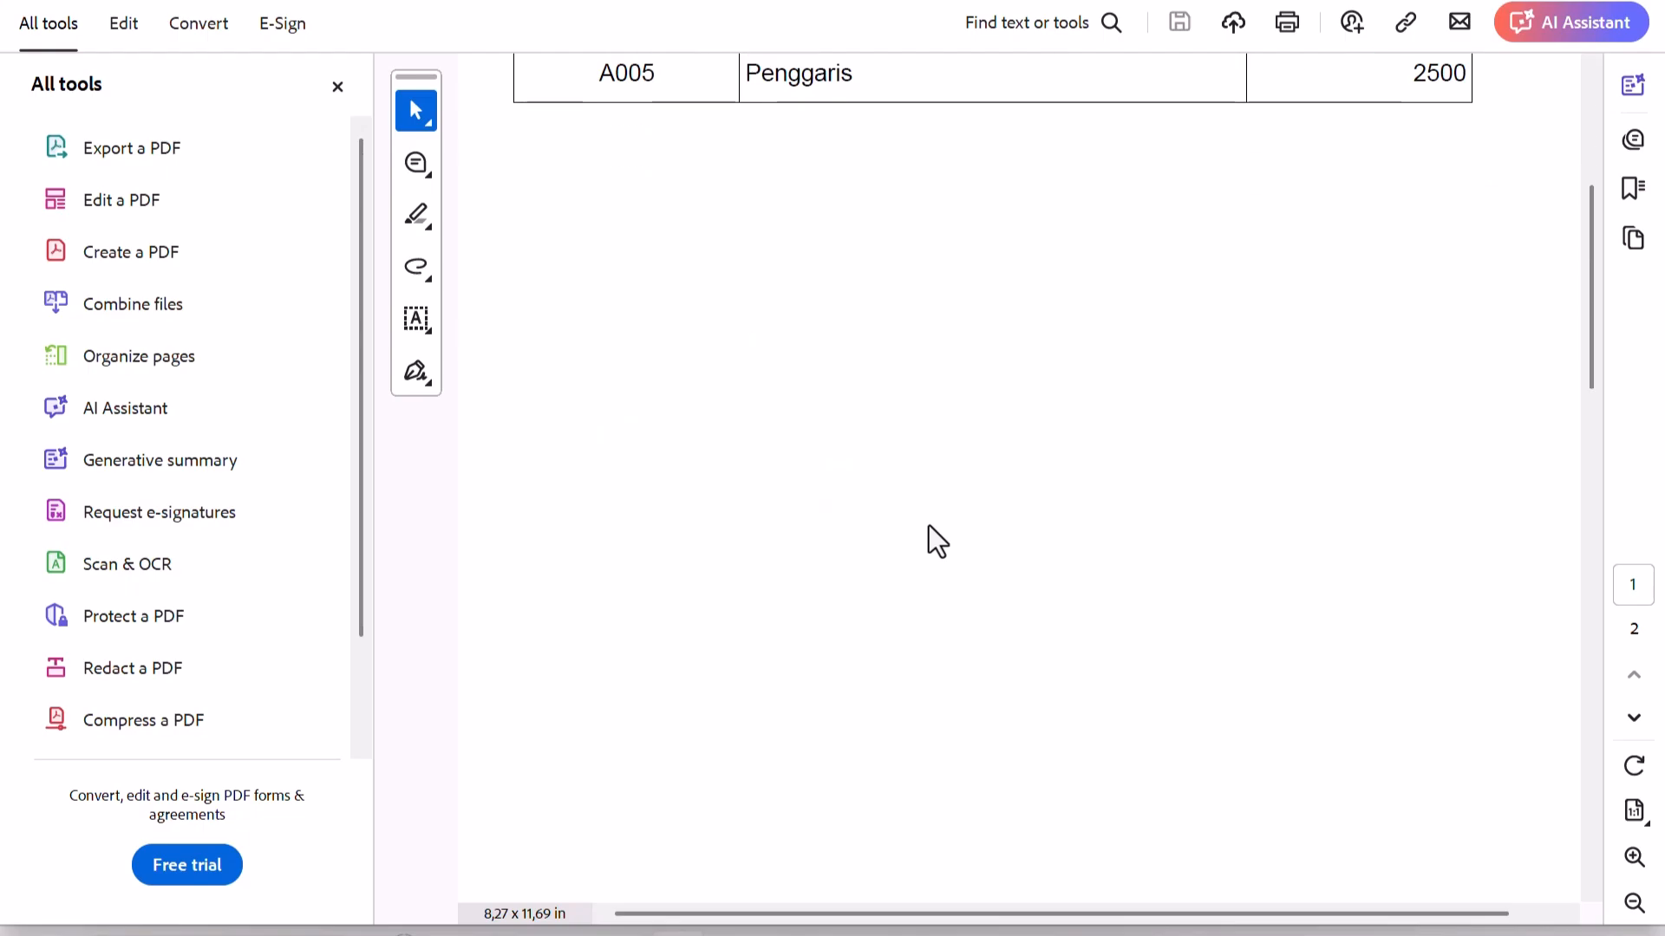
scroll(933, 523, "down", 3)
scroll(935, 512, "up", 6)
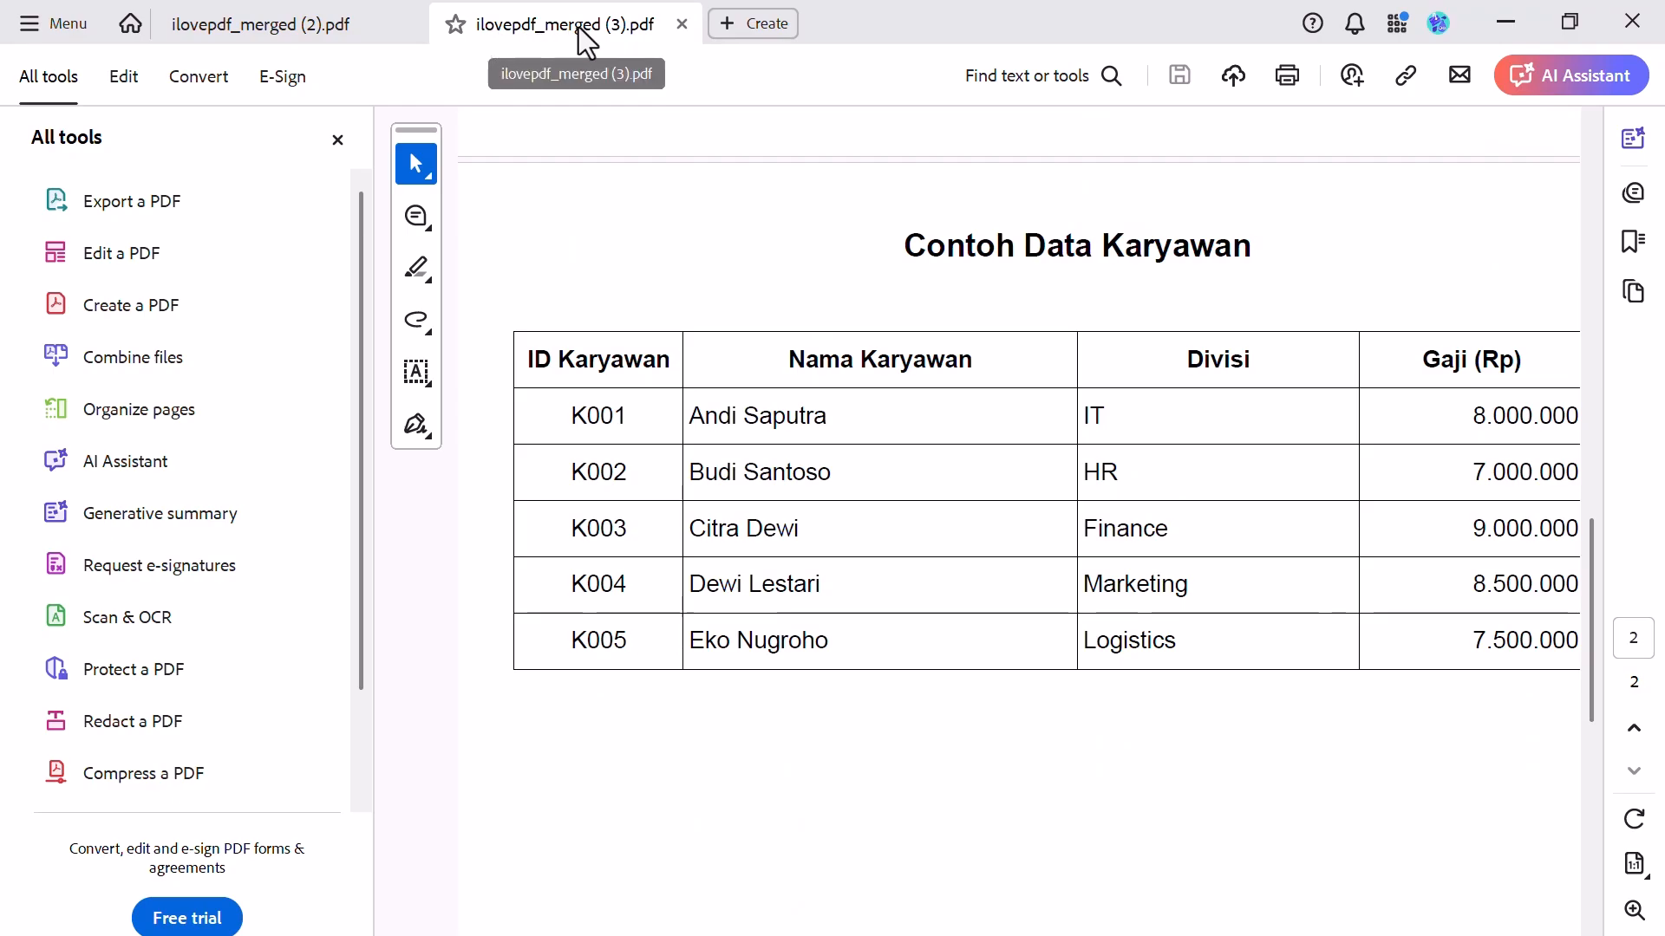
left_click(1633, 22)
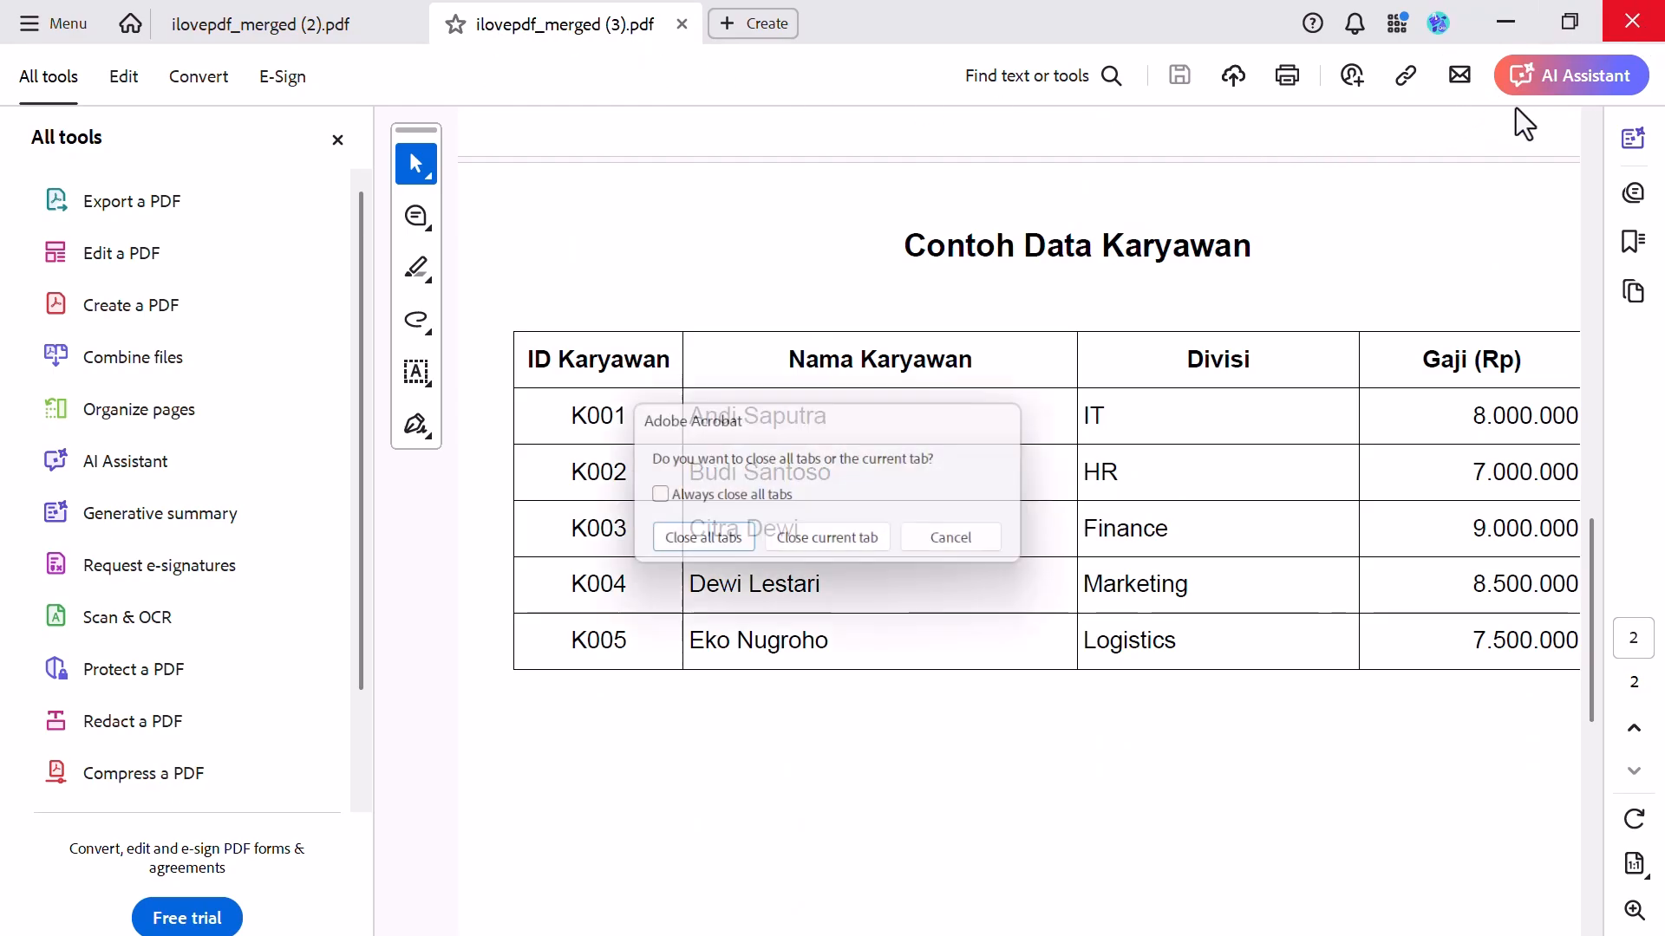
left_click(725, 547)
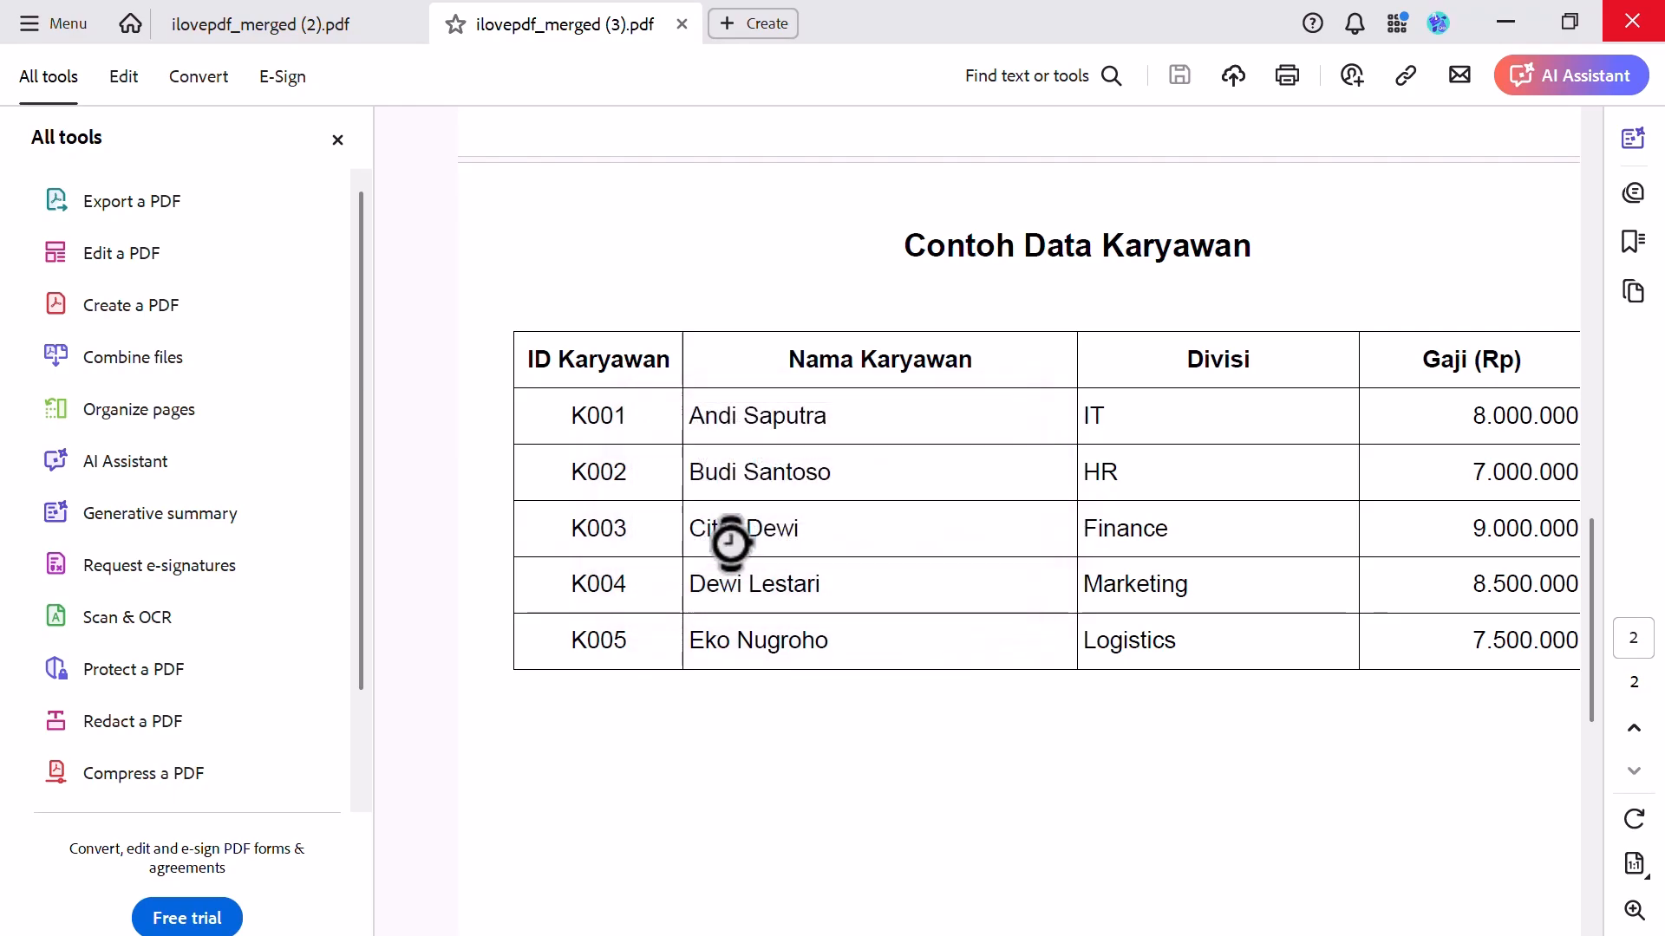
Copy ilovepdf_merged (3).pdf from Downloads into the Gabungkan PDF folder inside File Sharing.
left_click(1474, 142)
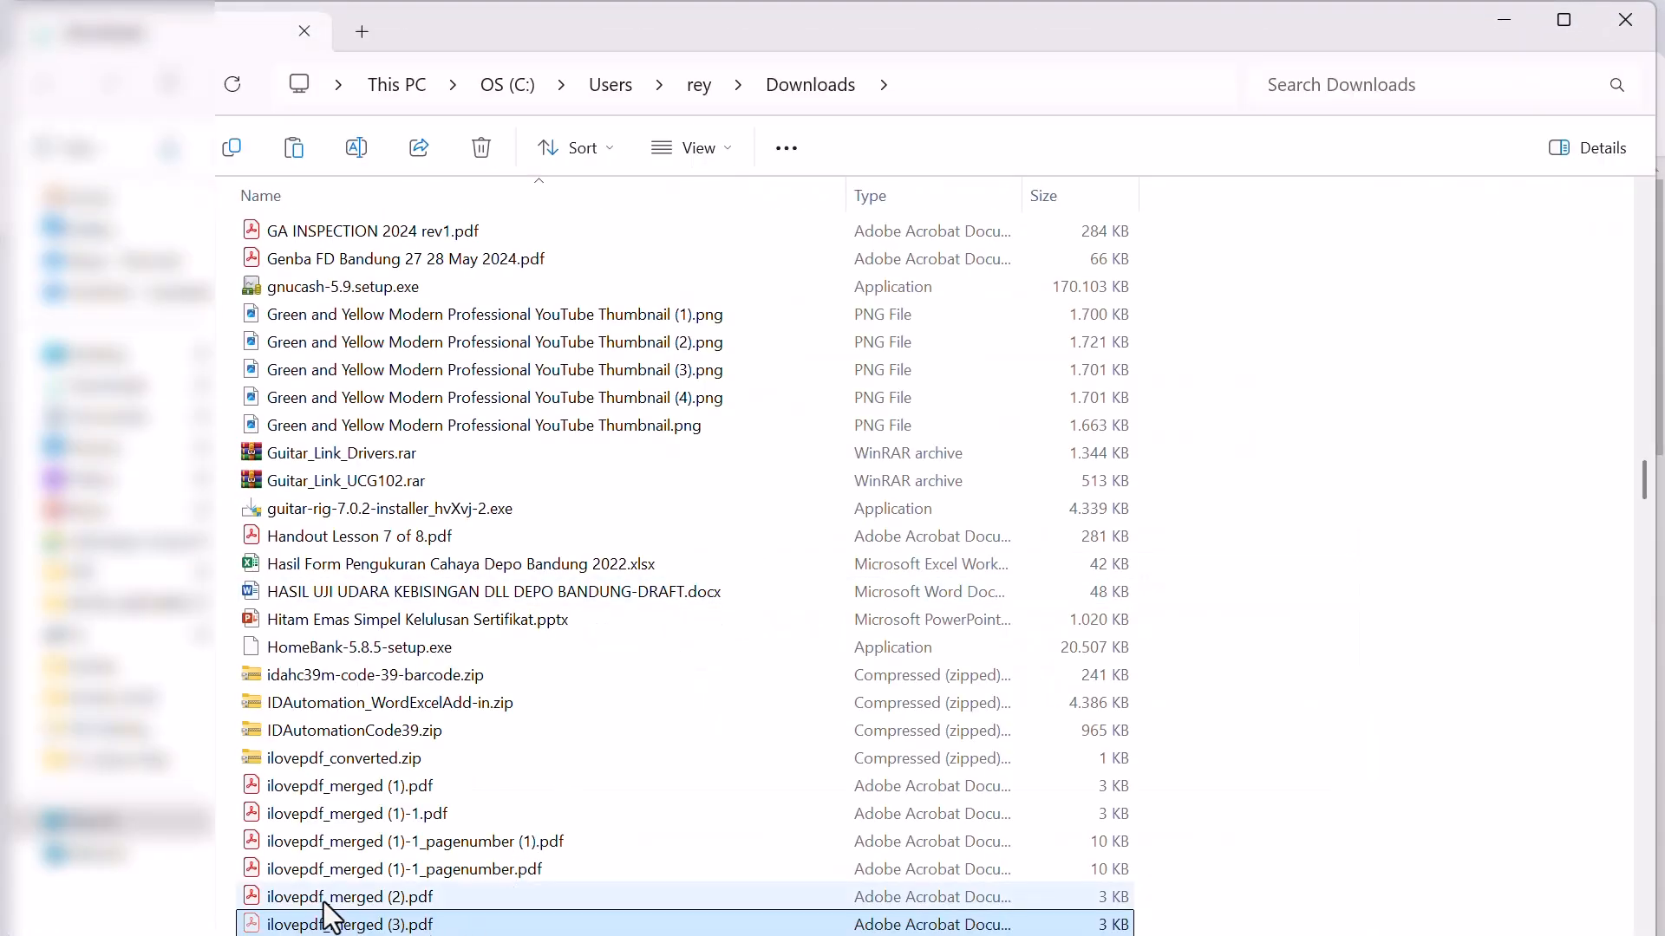
left_click(121, 730)
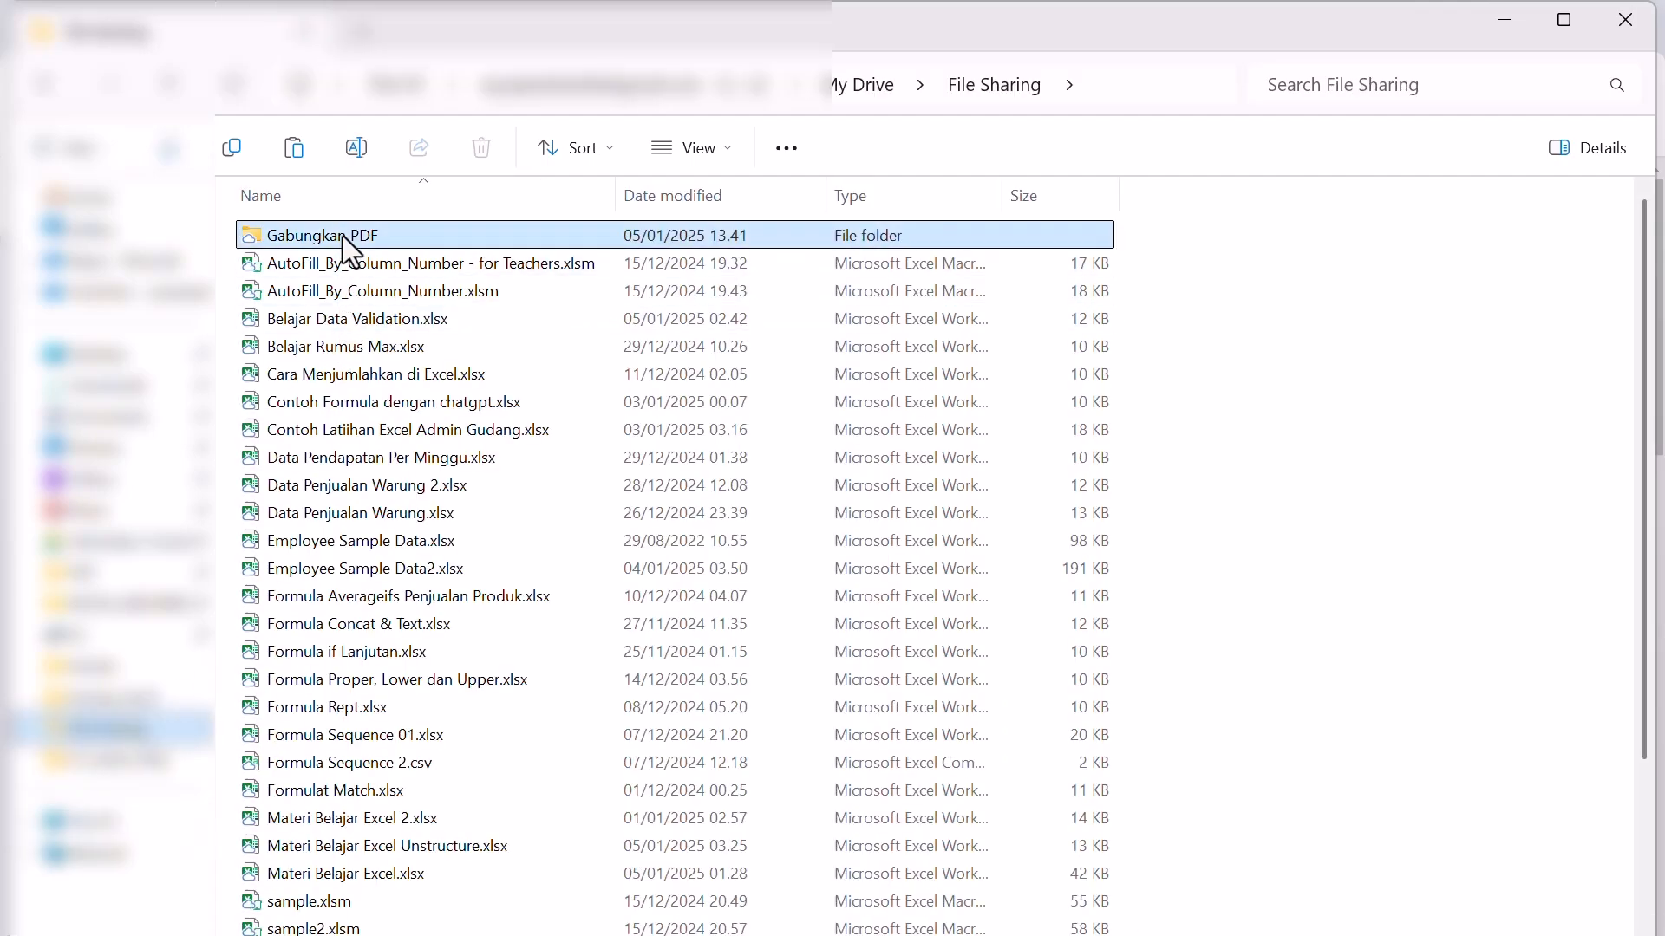
double_click(342, 236)
key("ctrl+v")
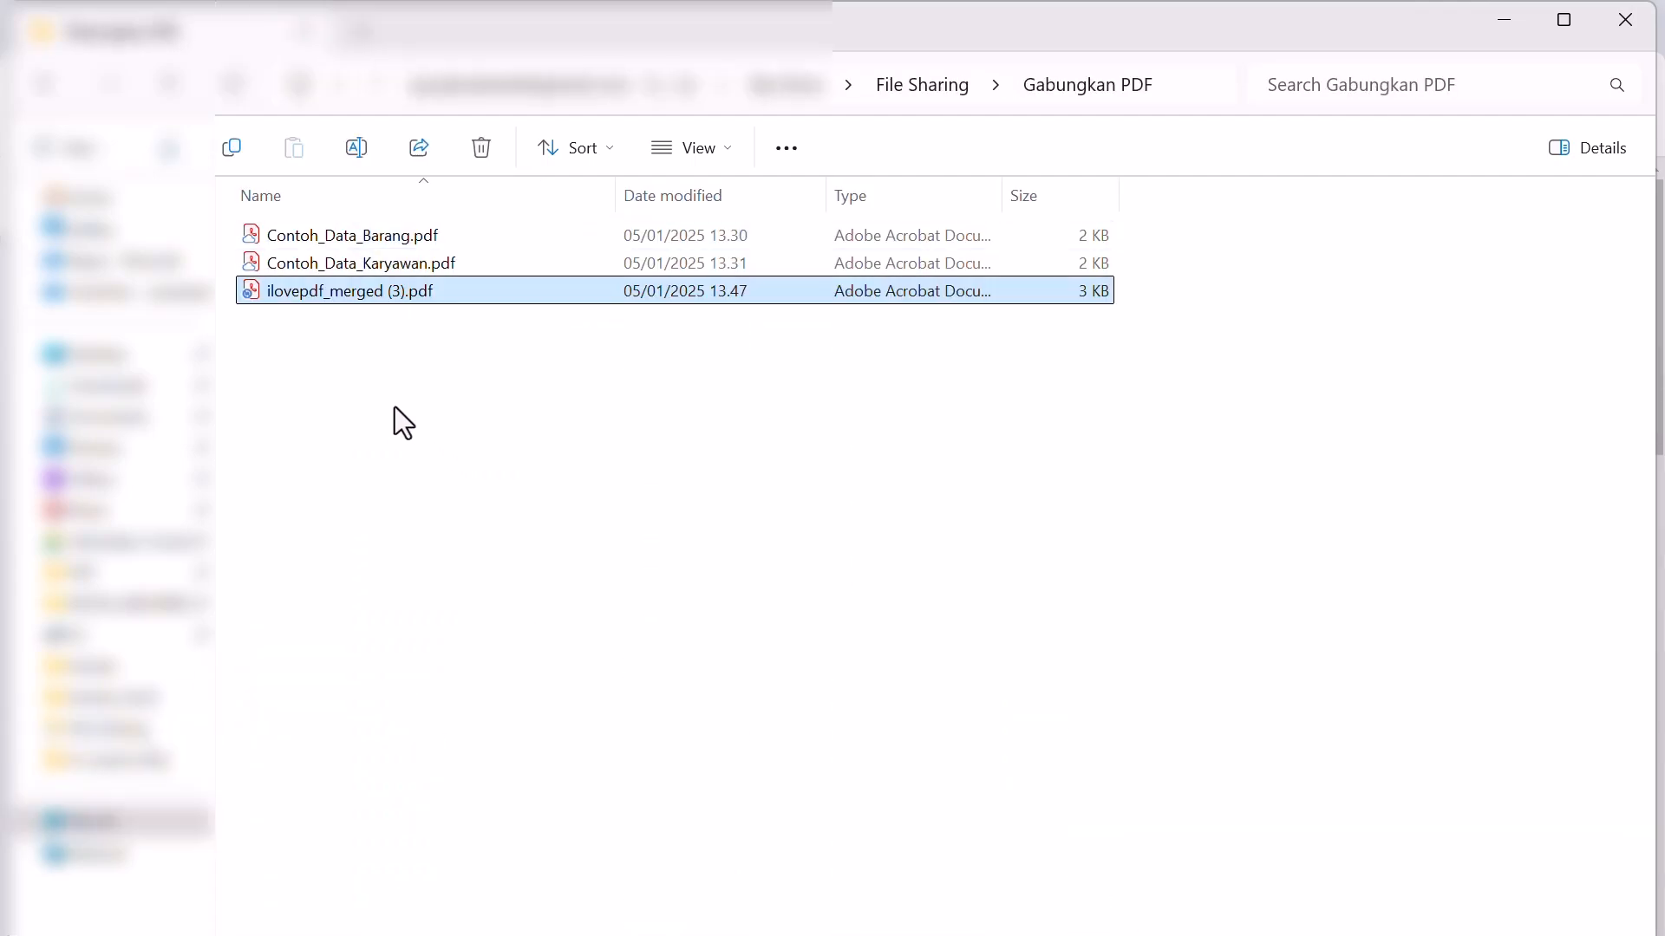
Rename the copied merged file as Contoh Gabungan.pdf.
key("F2")
type("Contoh Gabung")
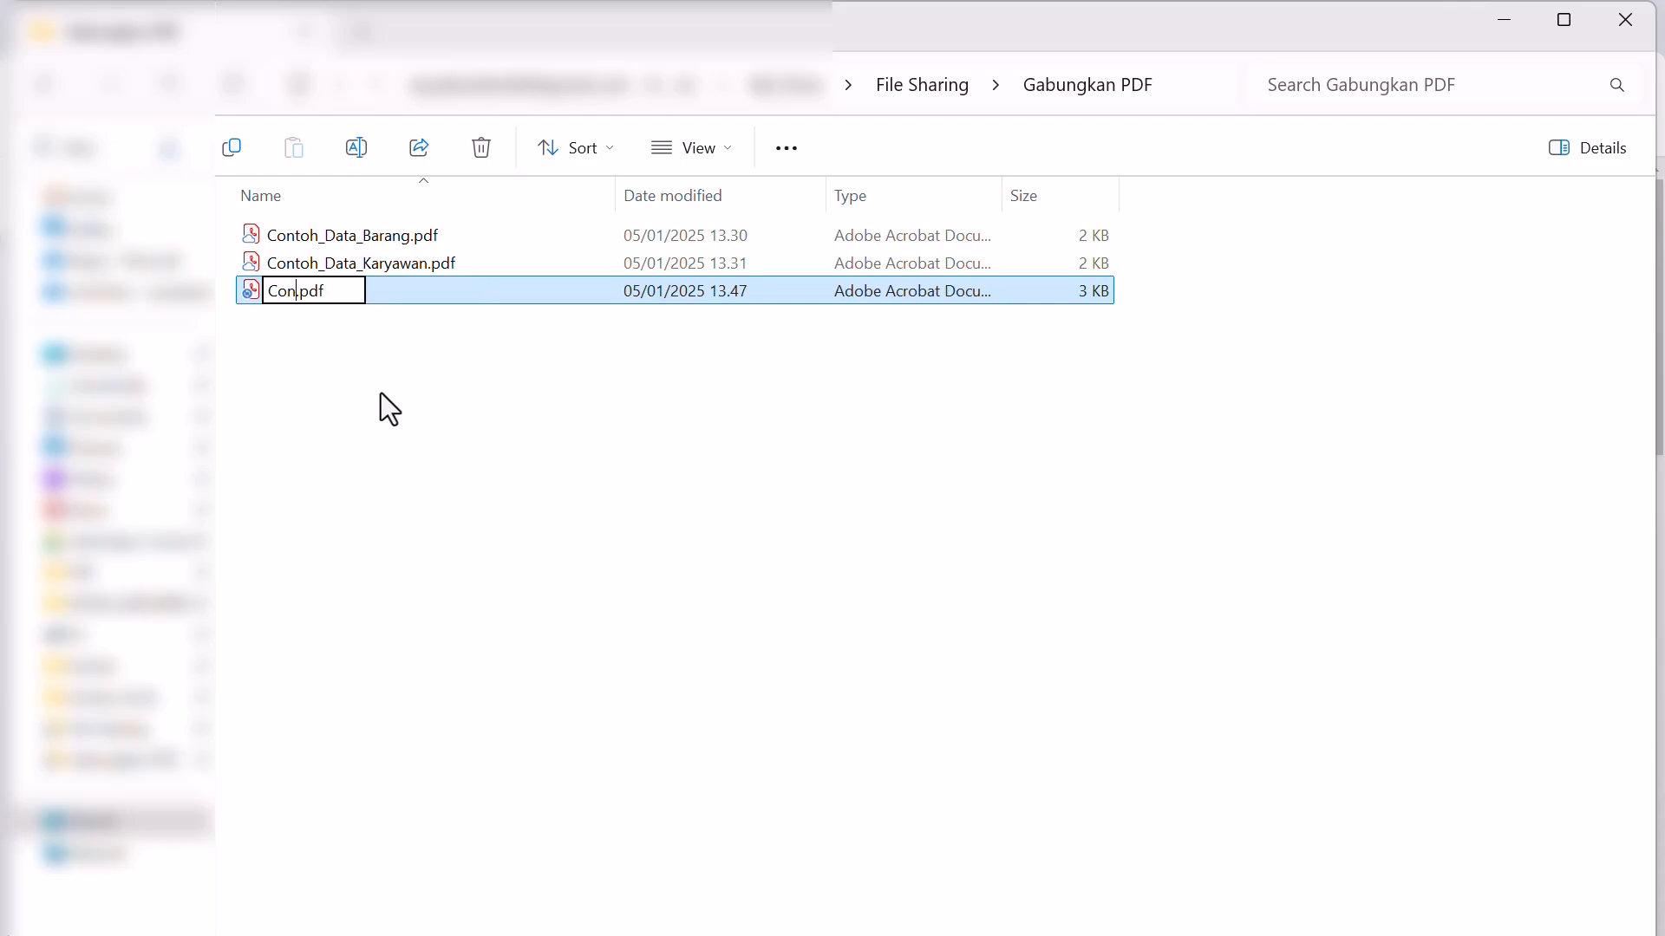
type("kan")
key("Return")
left_click(388, 293)
left_click(395, 292)
type("]]")
key("backslash")
key("BackSpace")
key("BackSpace")
key("BackSpace")
key("BackSpace")
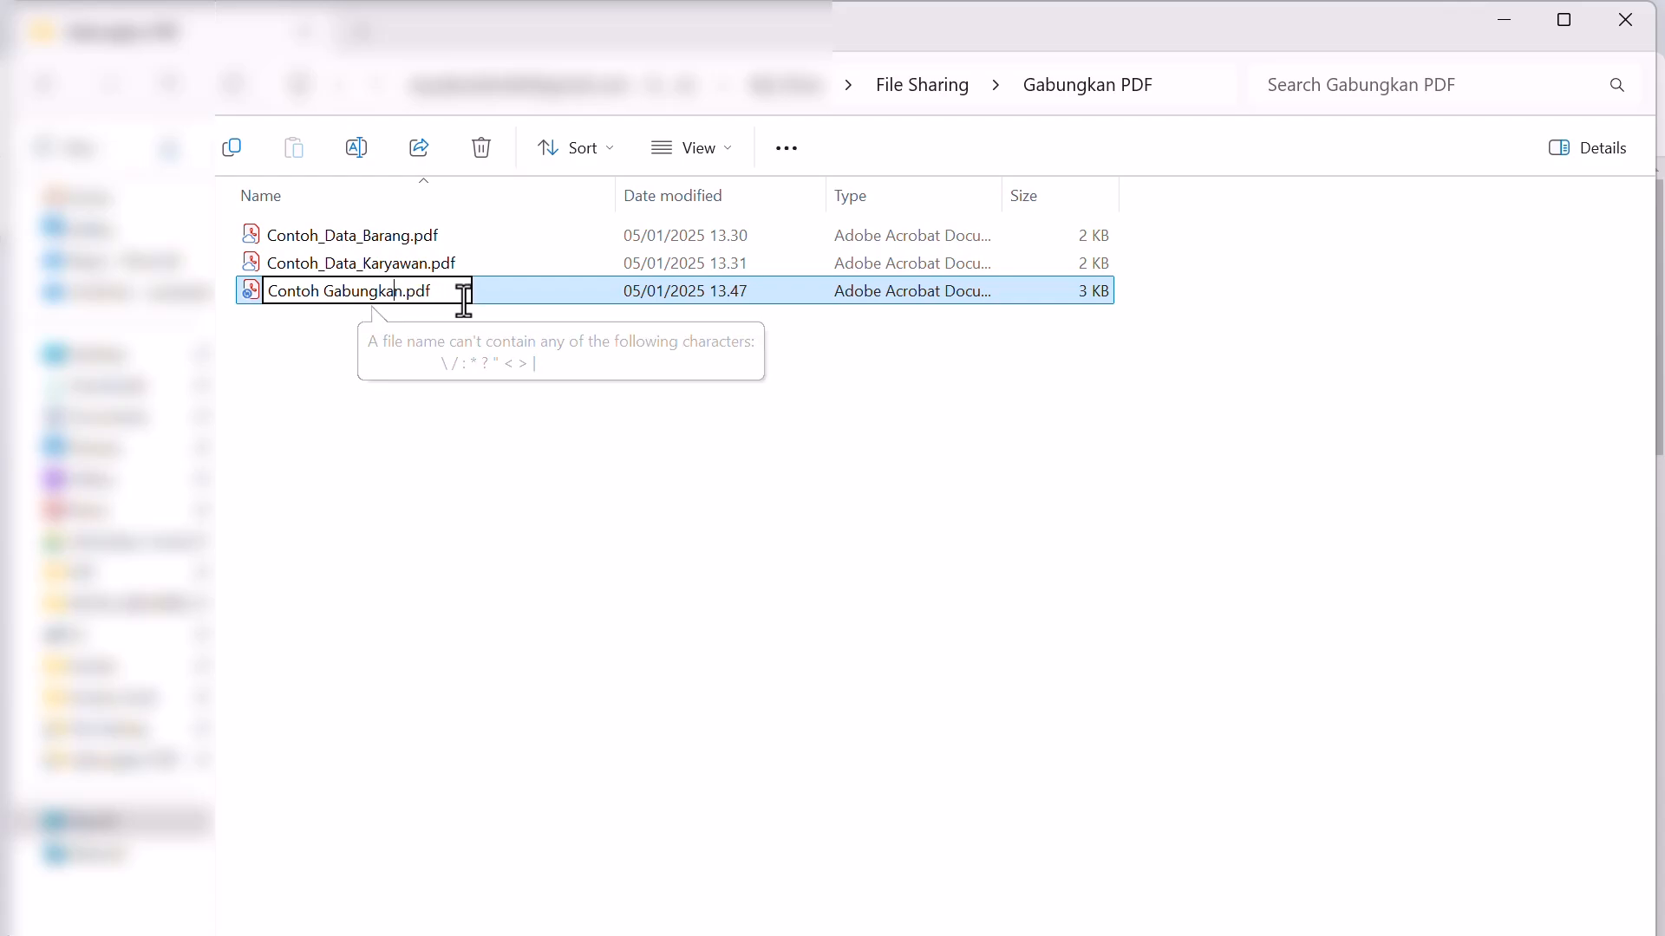
type("a")
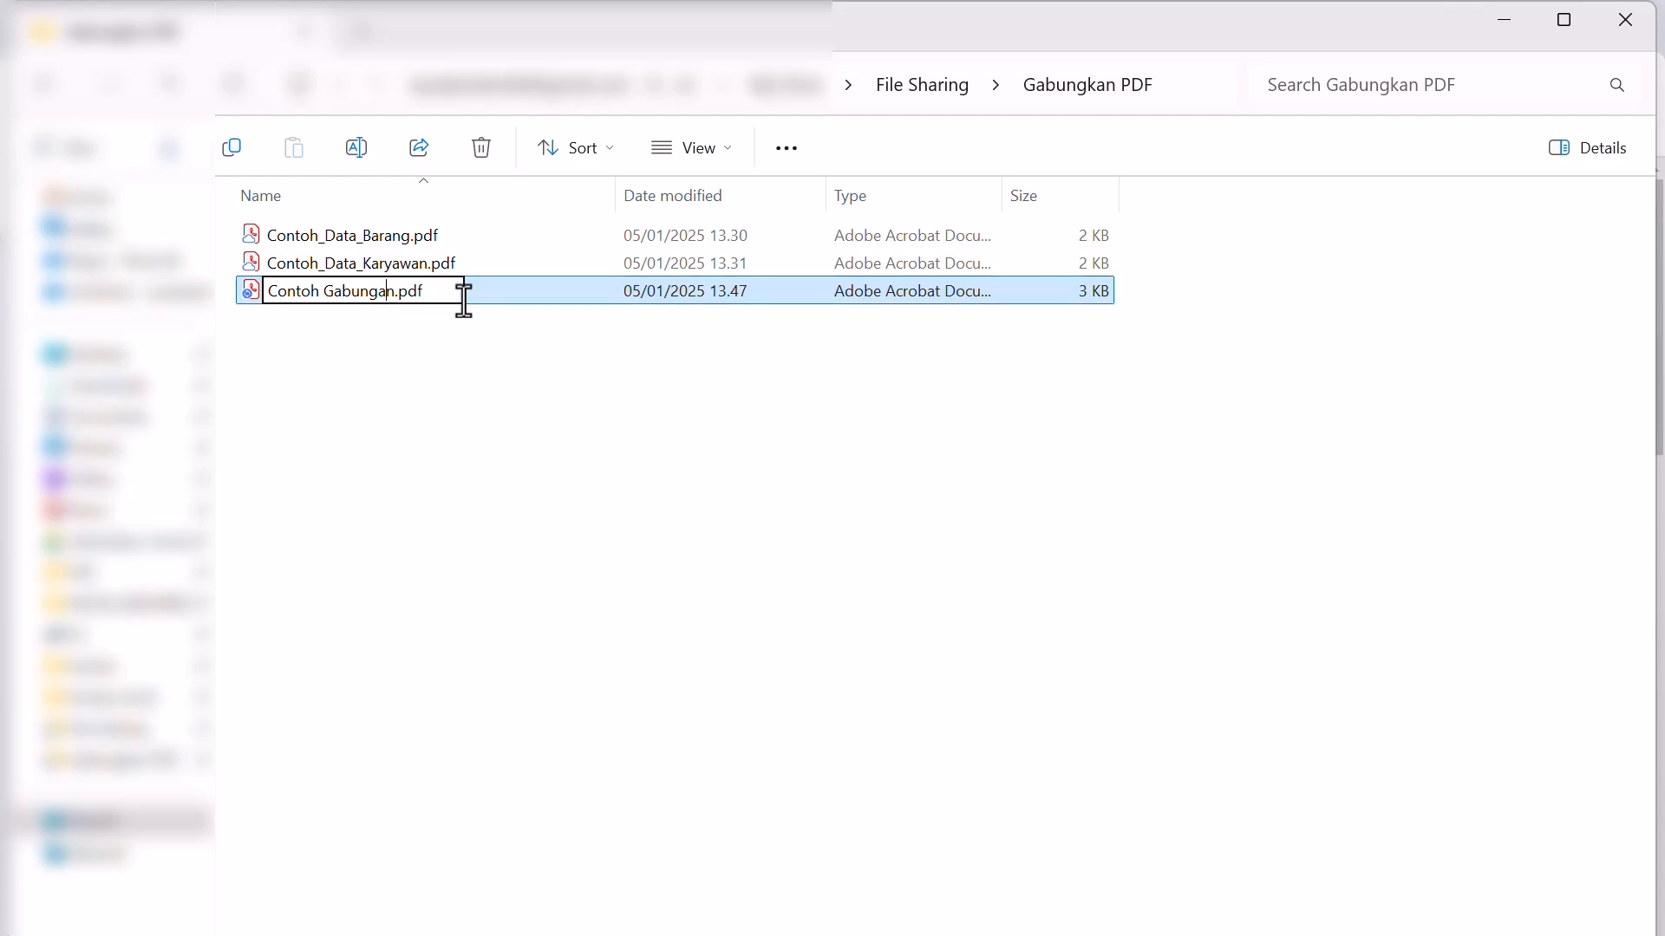
left_click(451, 358)
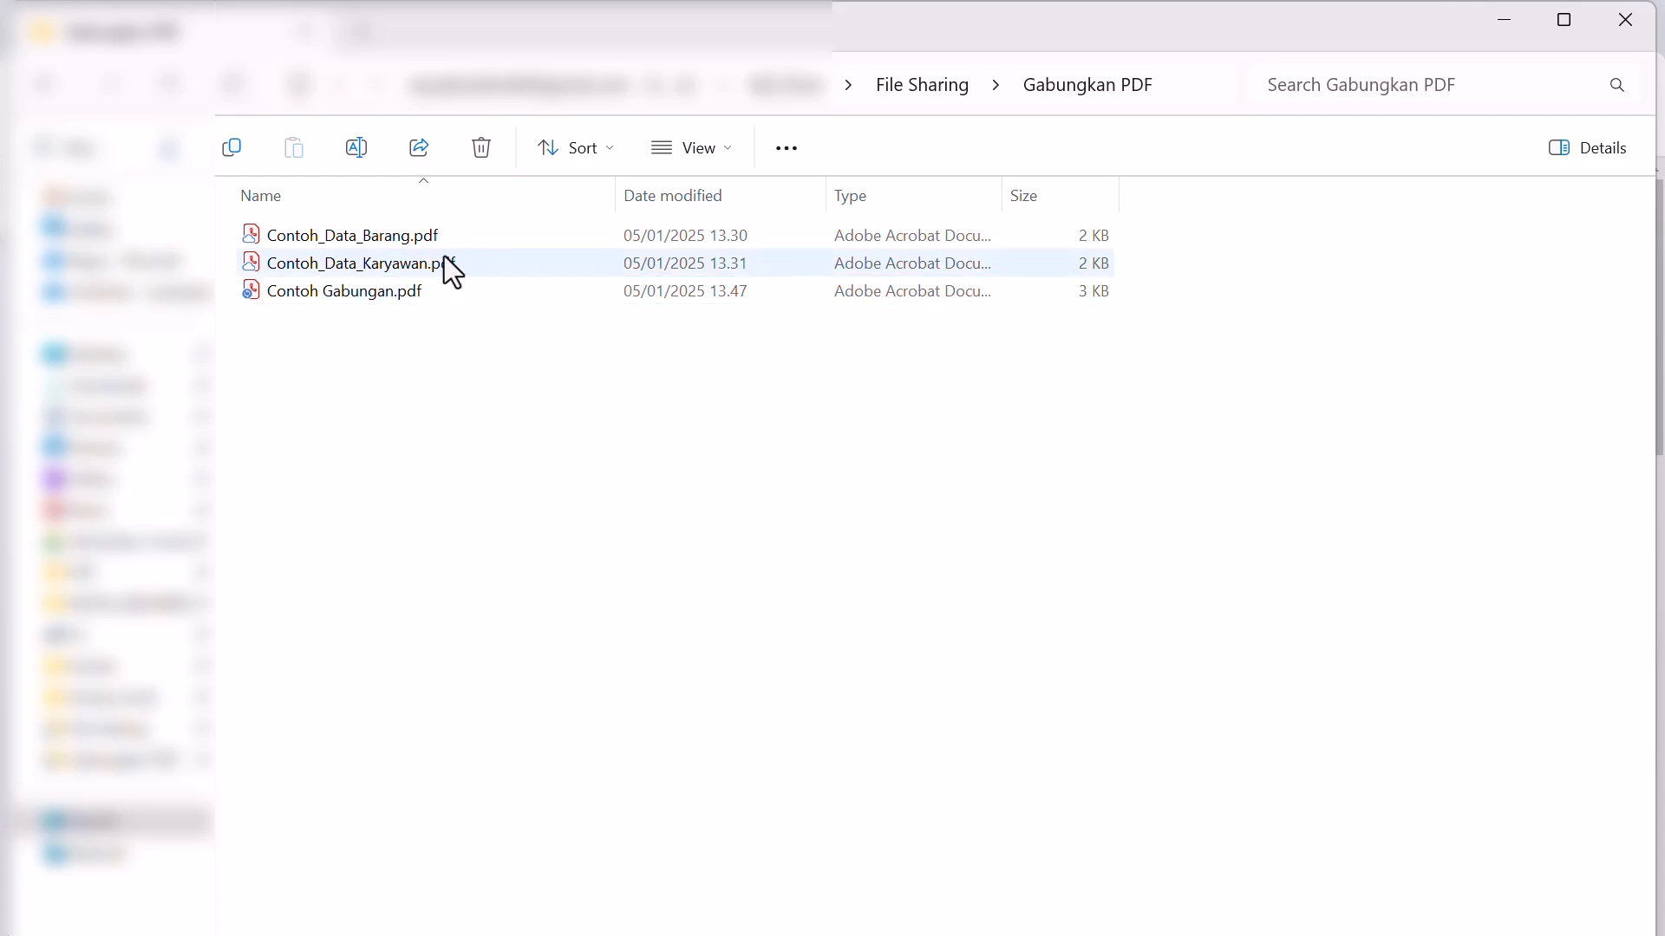
Open Contoh Gabungan.pdf and look through both of its pages.
double_click(409, 292)
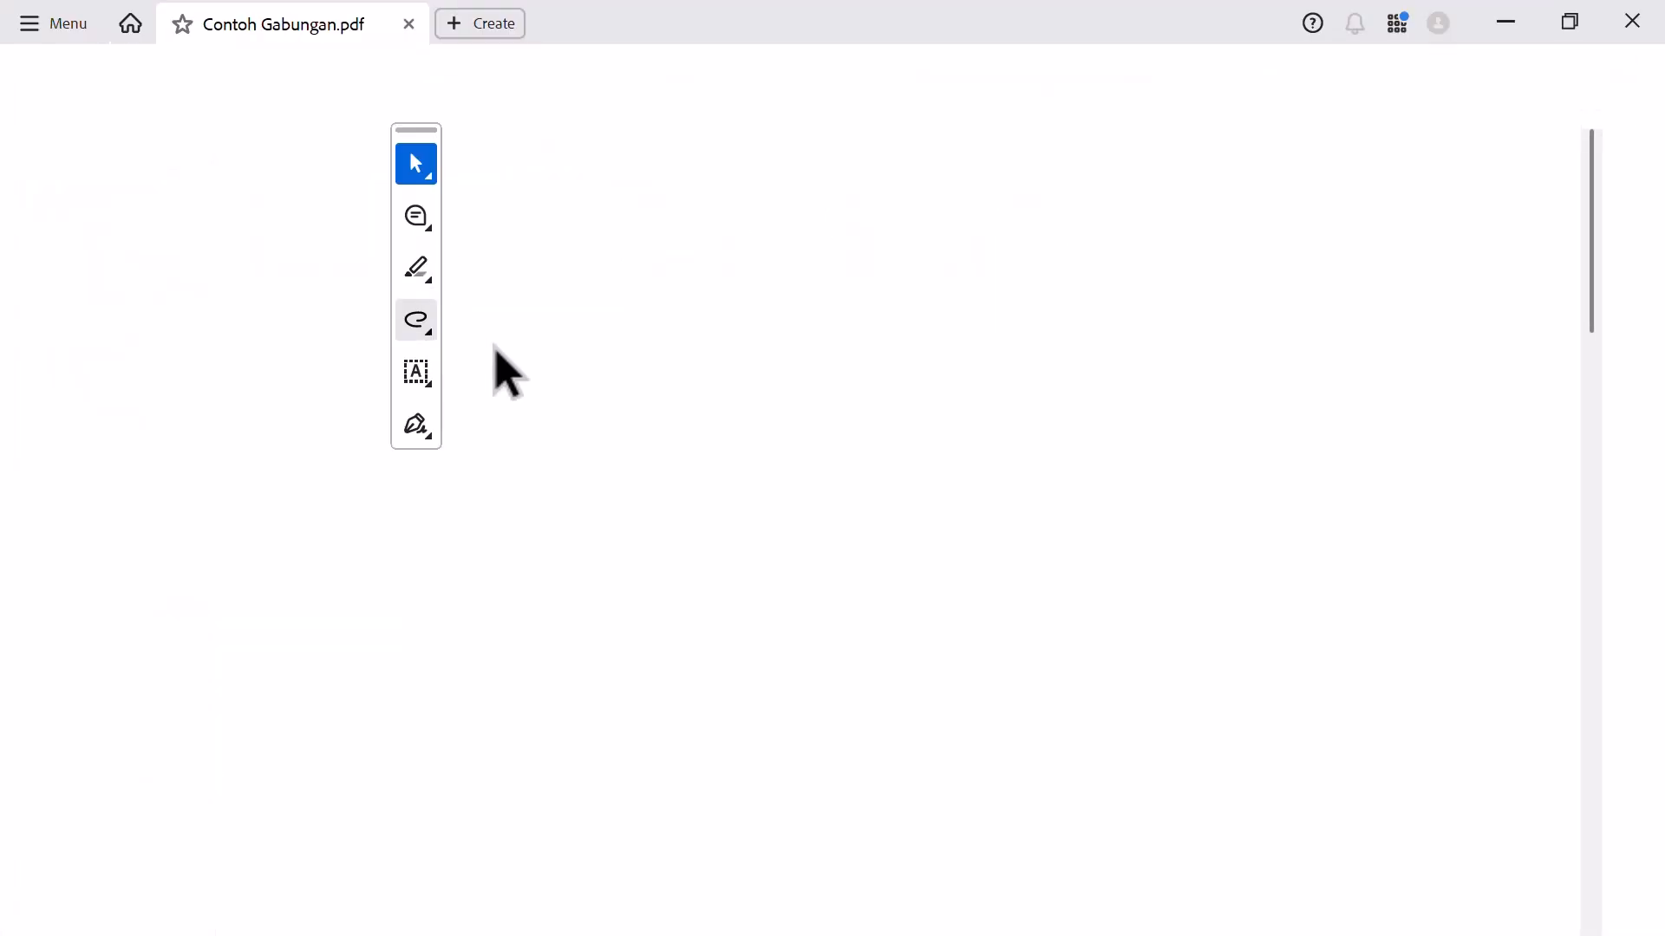
scroll(719, 433, "down", 20)
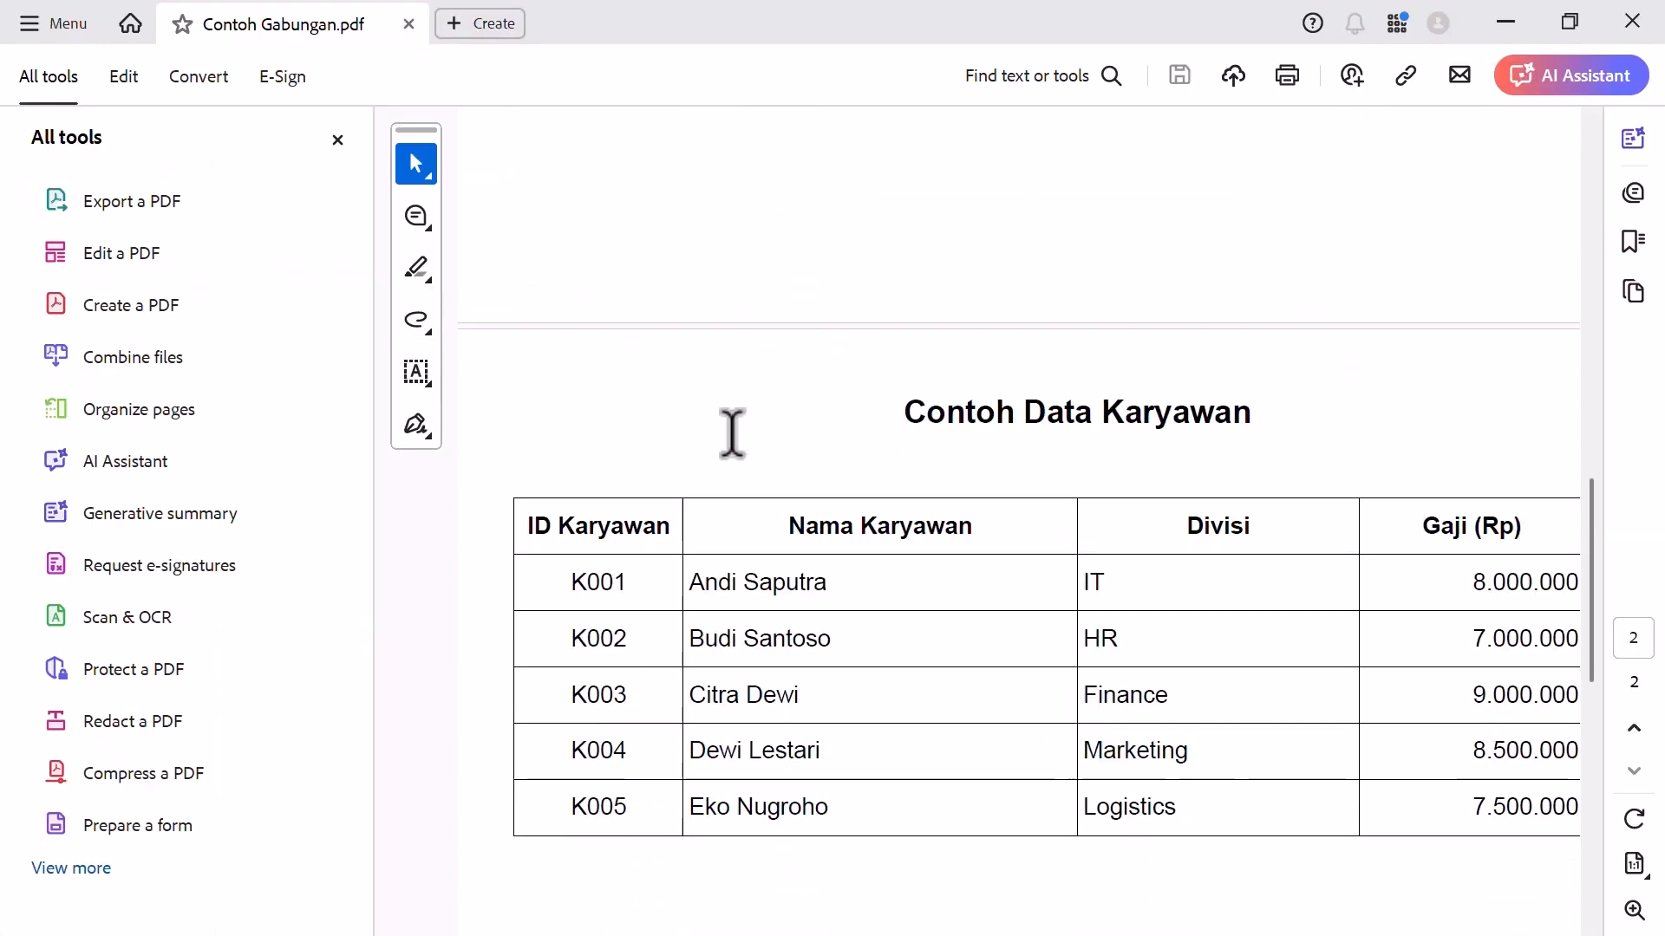
scroll(736, 424, "up", 15)
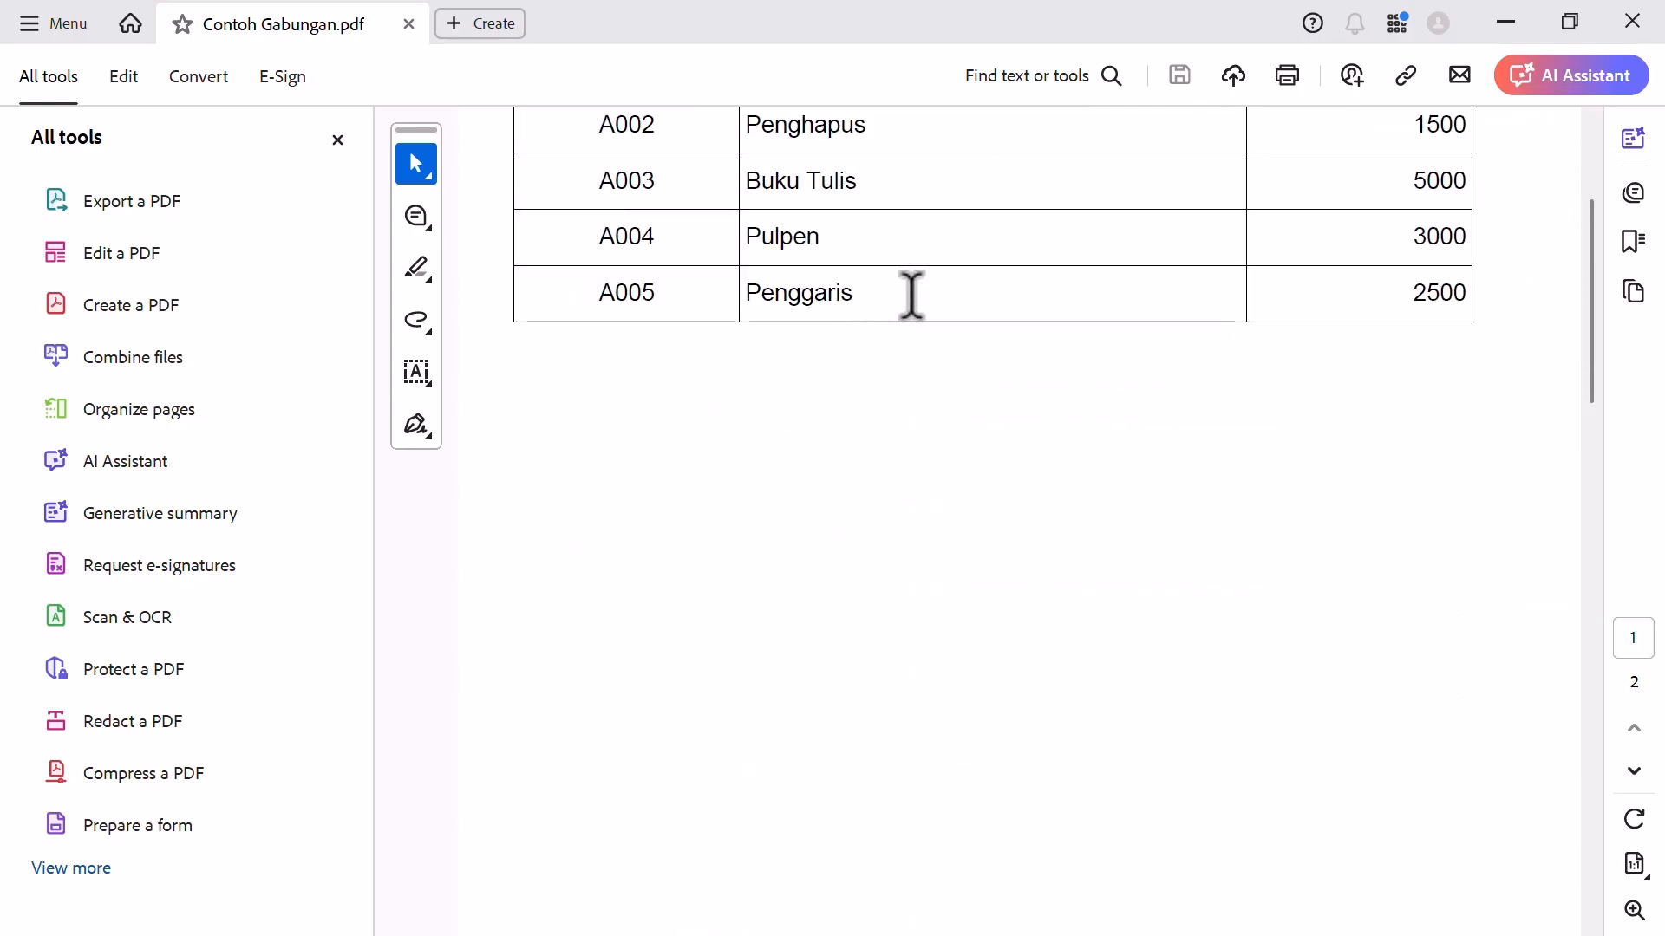
Close the merged document, switch to iLovePDF in Chrome, and open the Pisahkan PDF tool from its home page.
left_click(1650, 18)
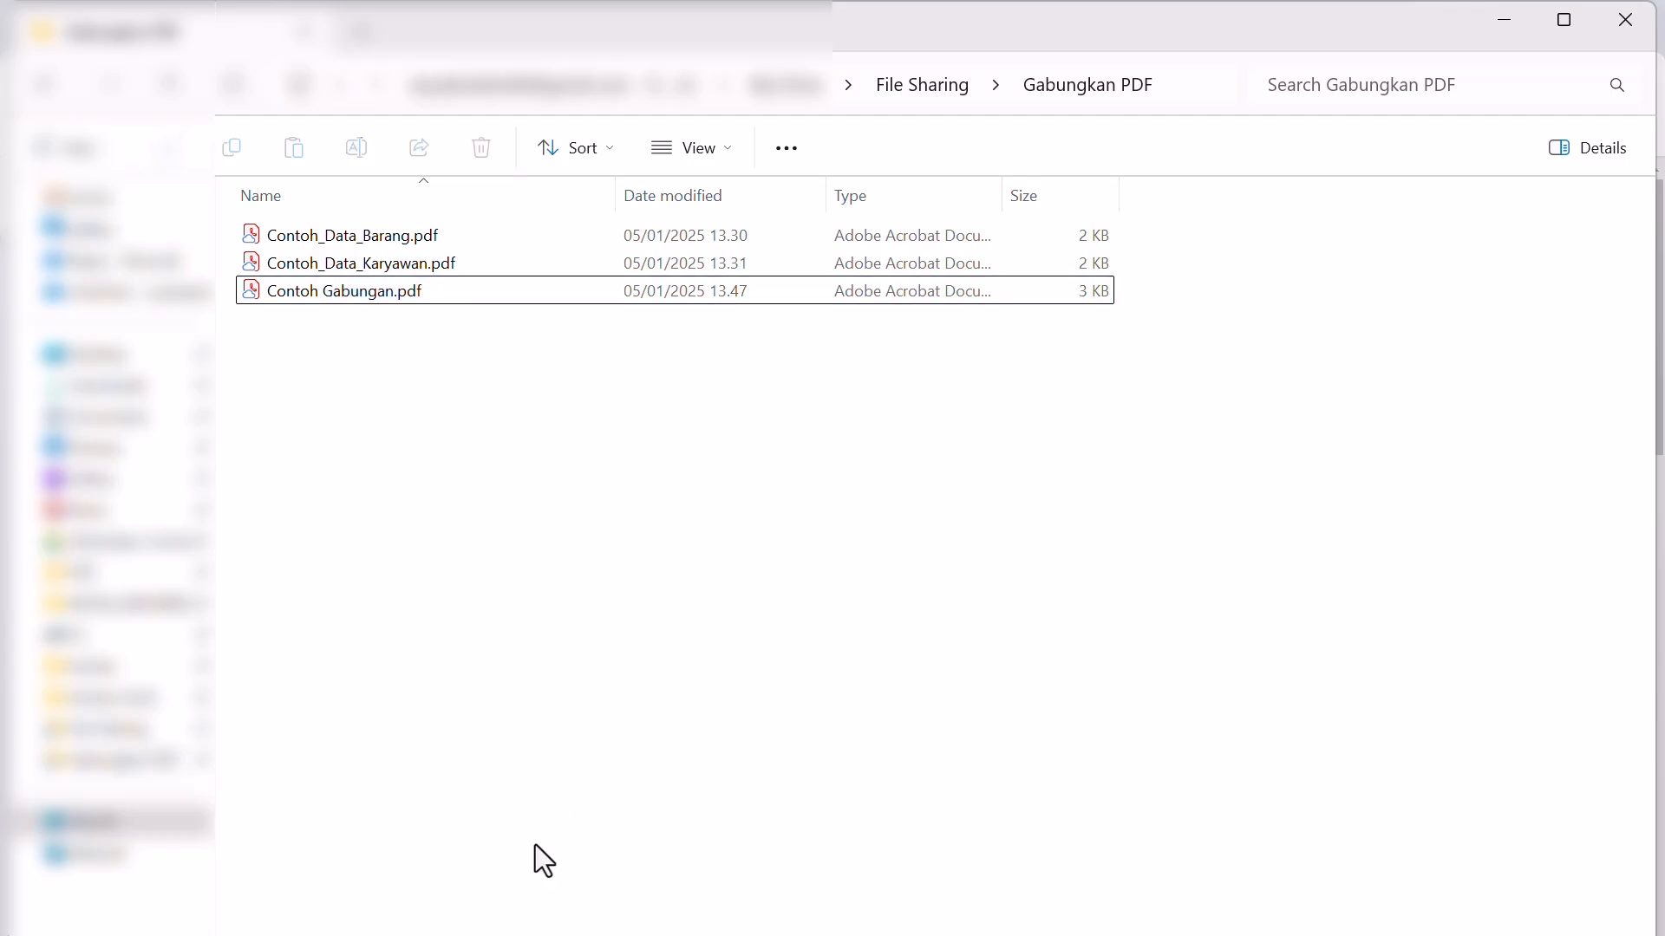
left_click(527, 933)
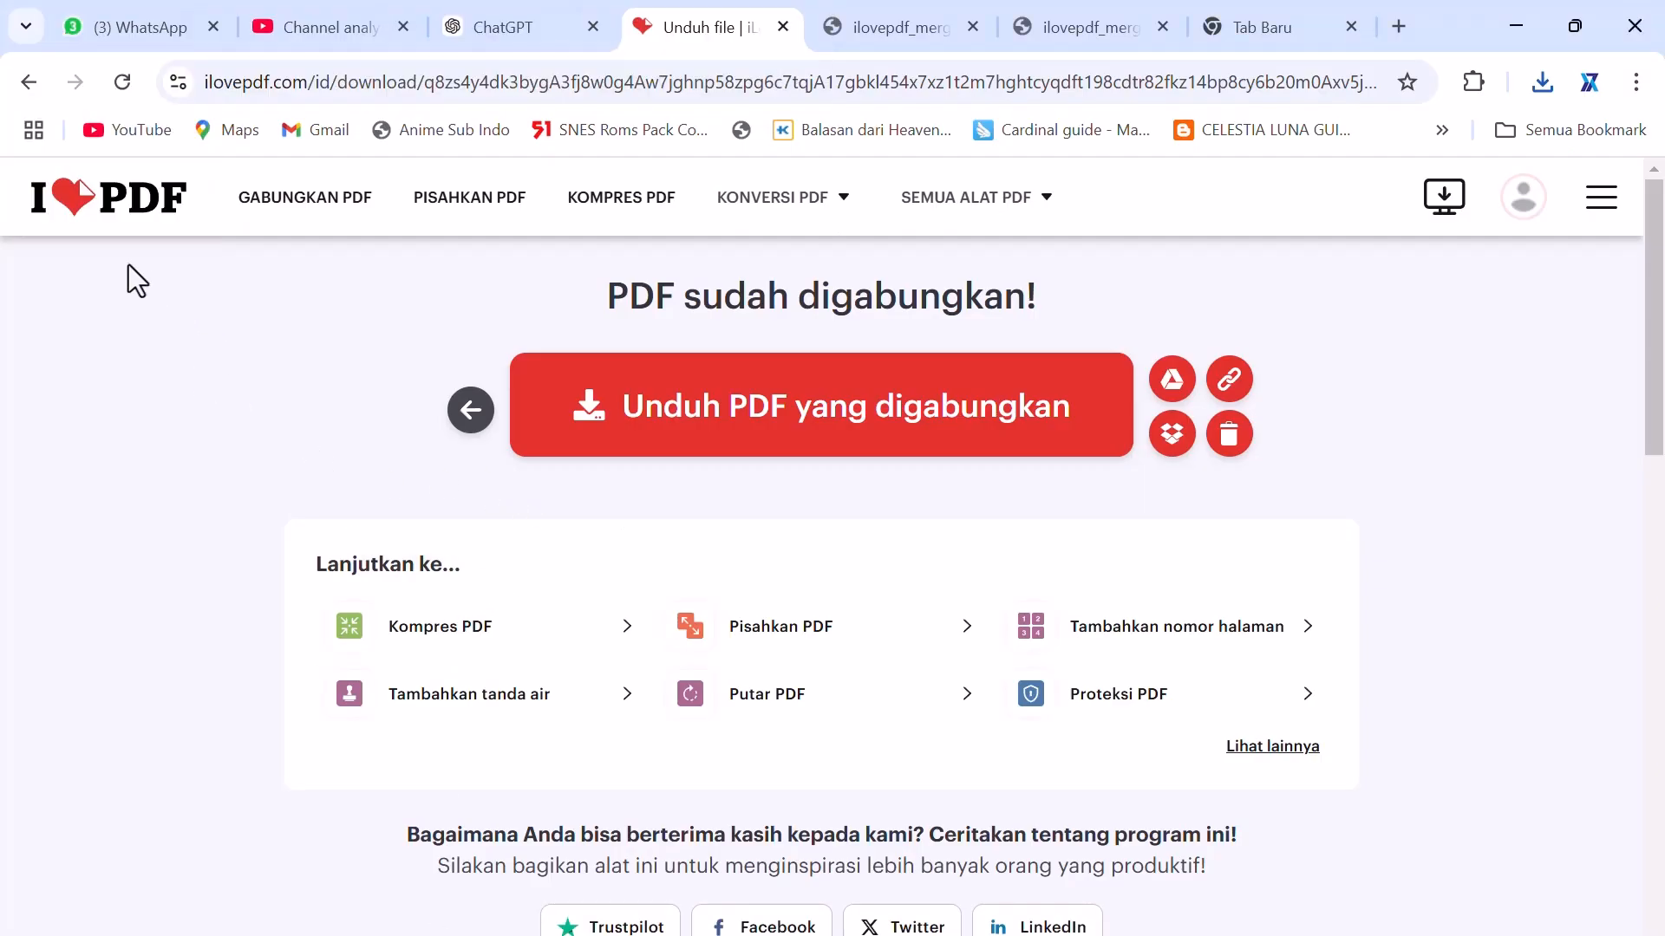
left_click(165, 202)
scroll(397, 466, "down", 1)
scroll(397, 466, "down", 2)
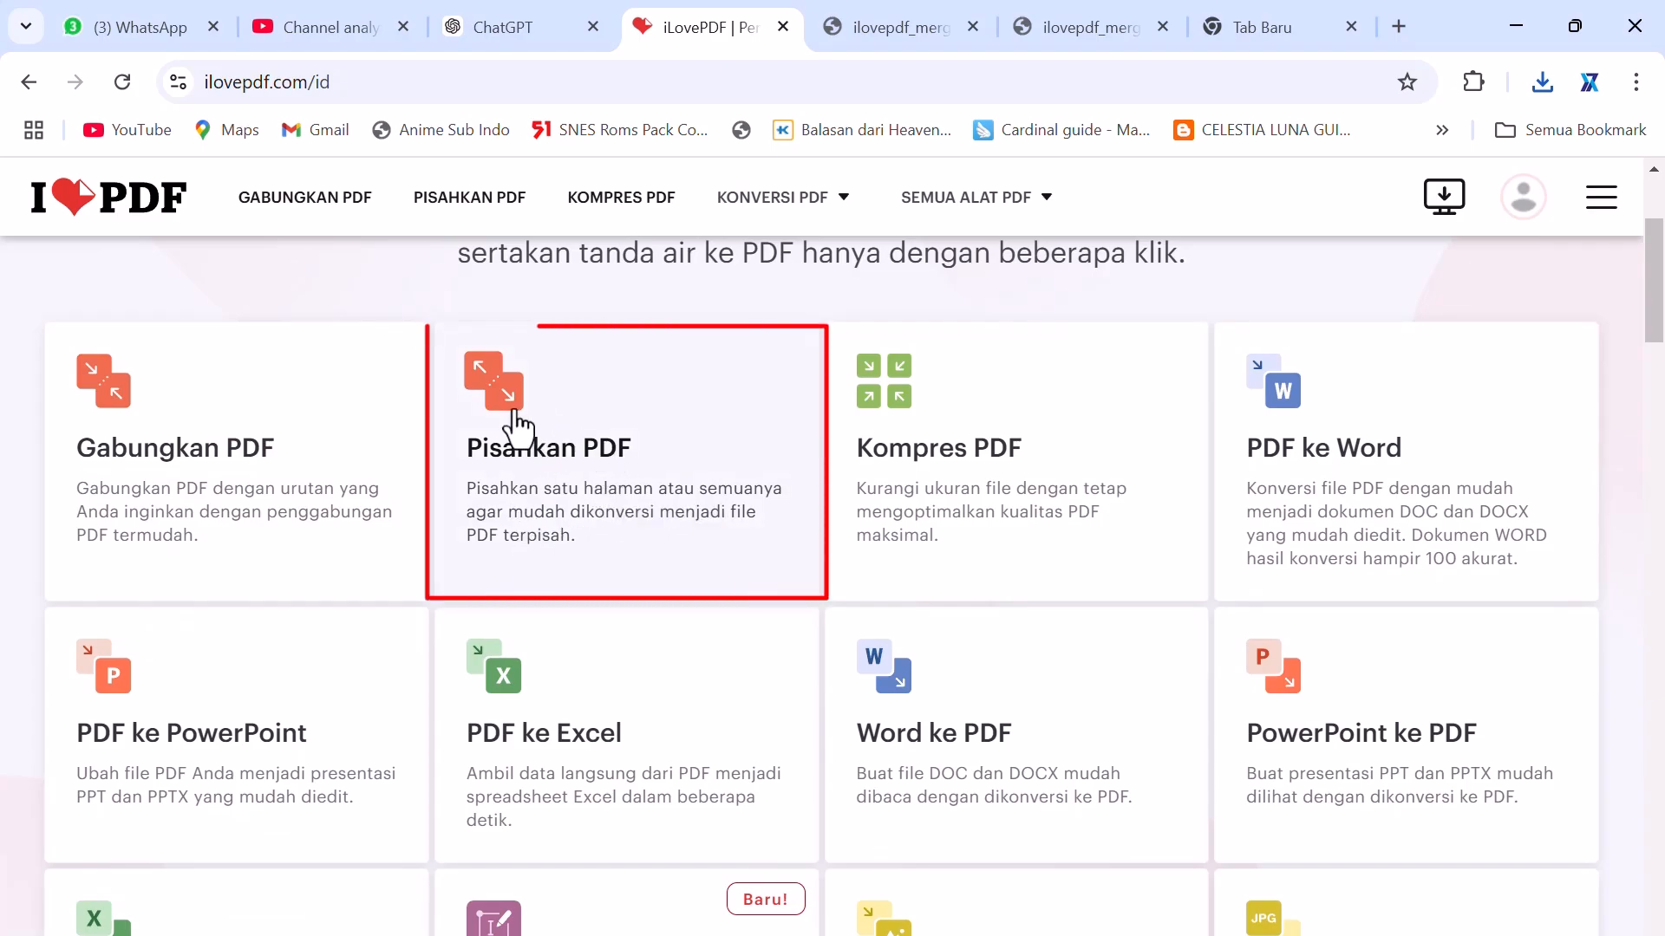
left_click(612, 427)
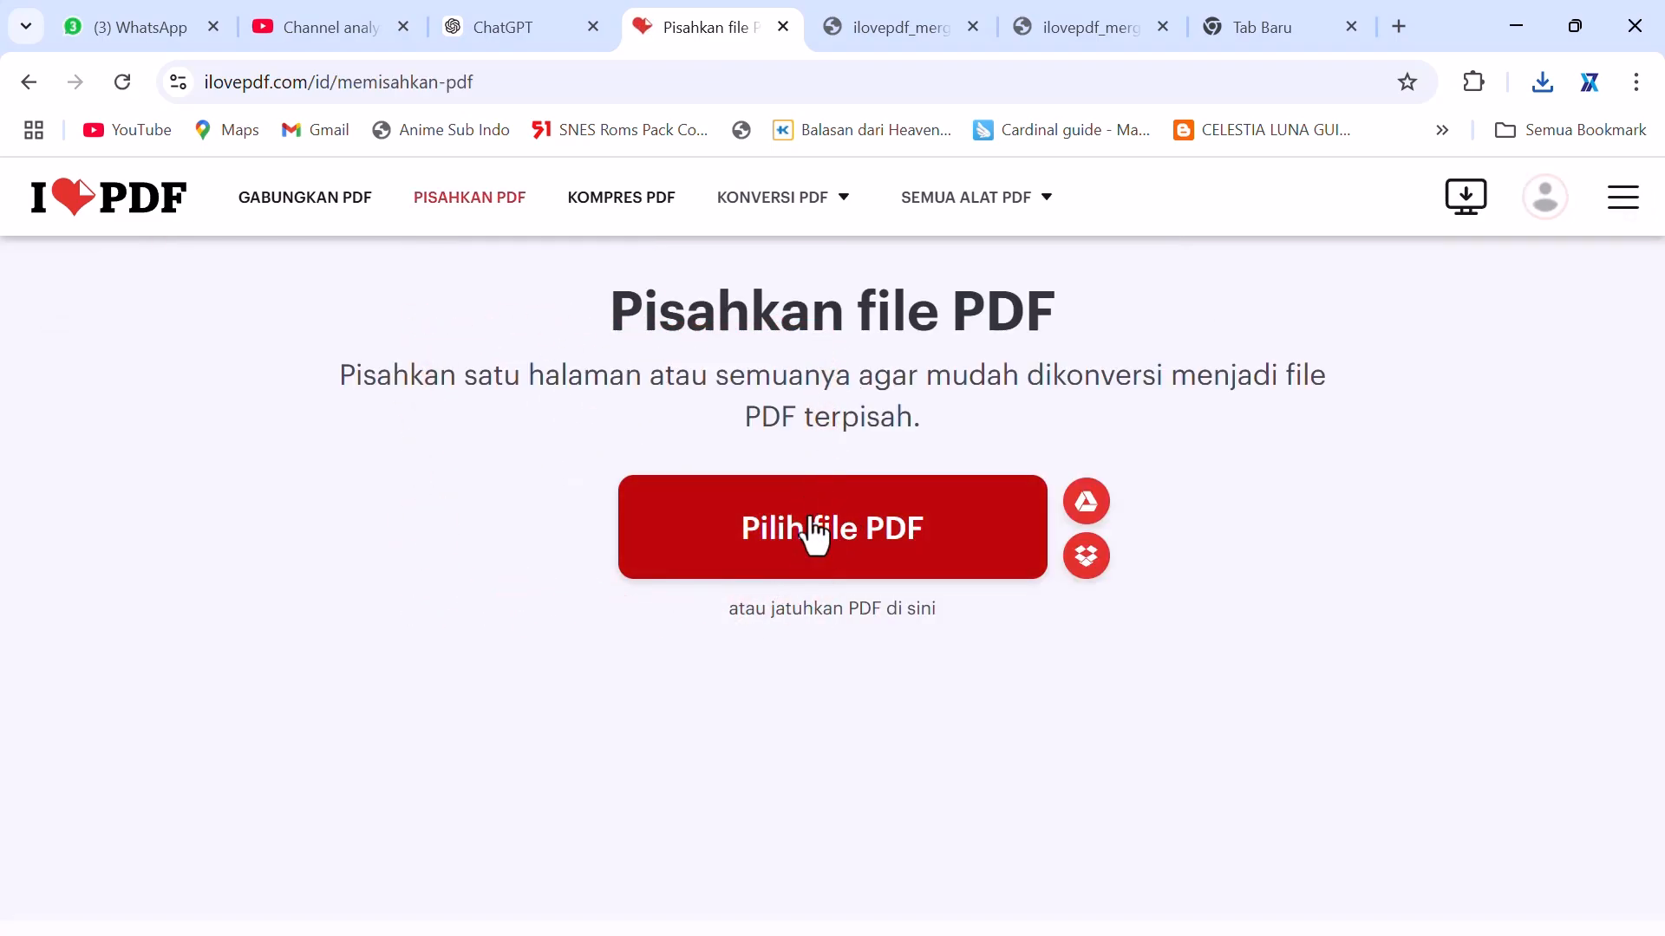
Load Contoh Gabungan.pdf from the Gabungkan PDF folder into the split tool.
left_click(816, 533)
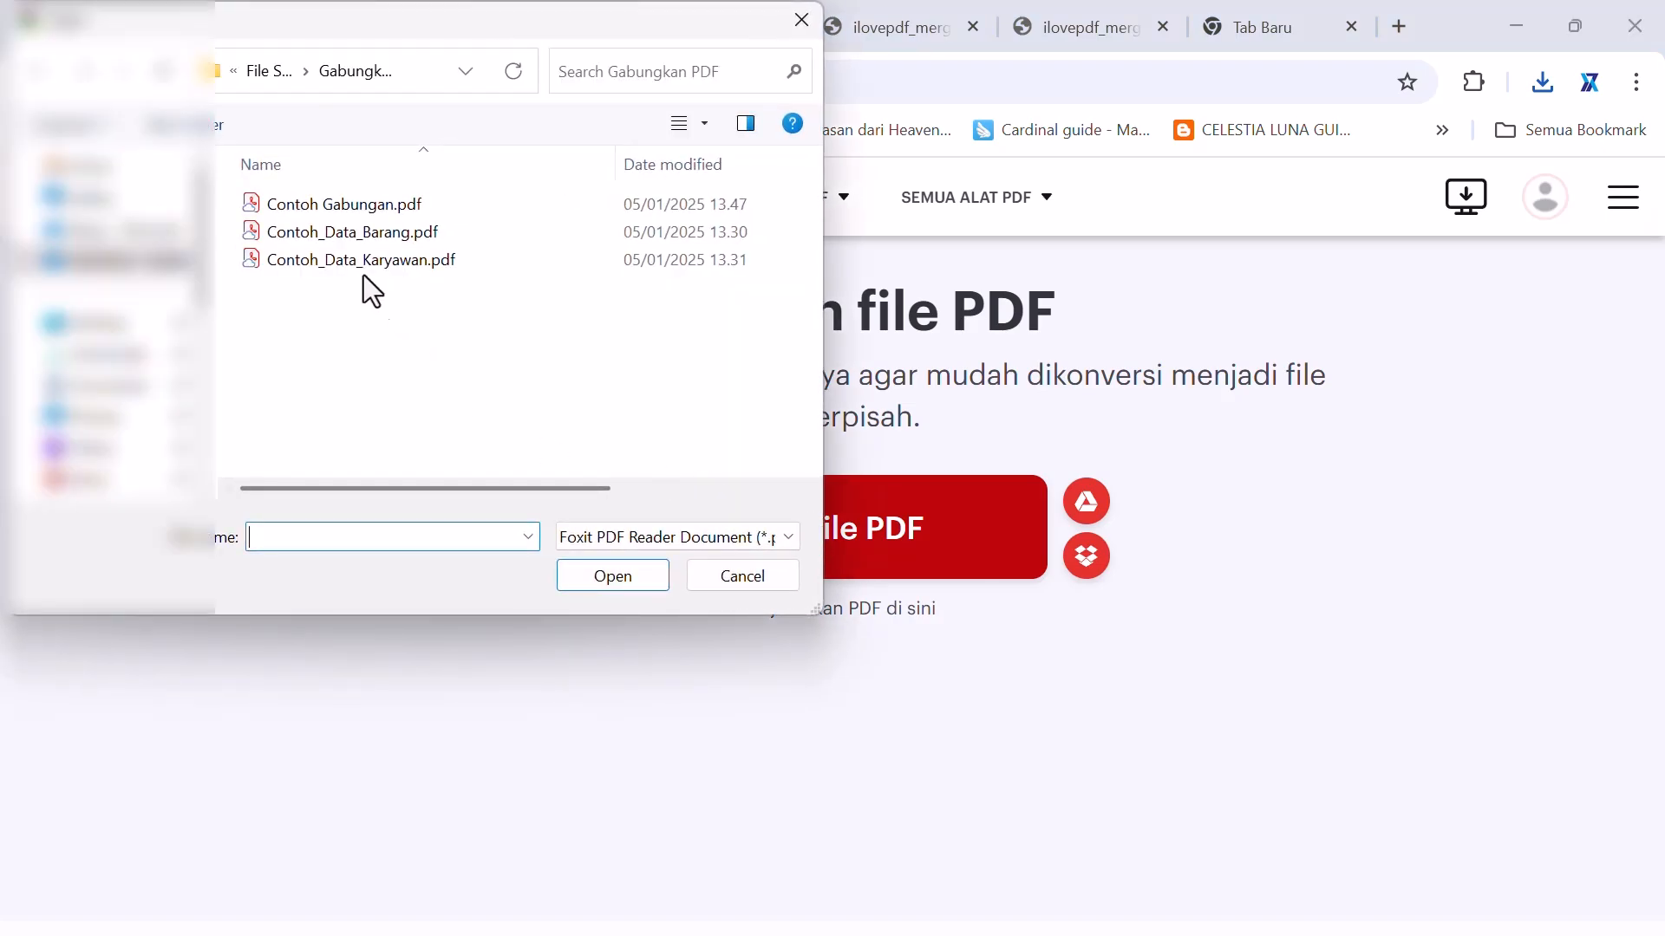
left_click(356, 207)
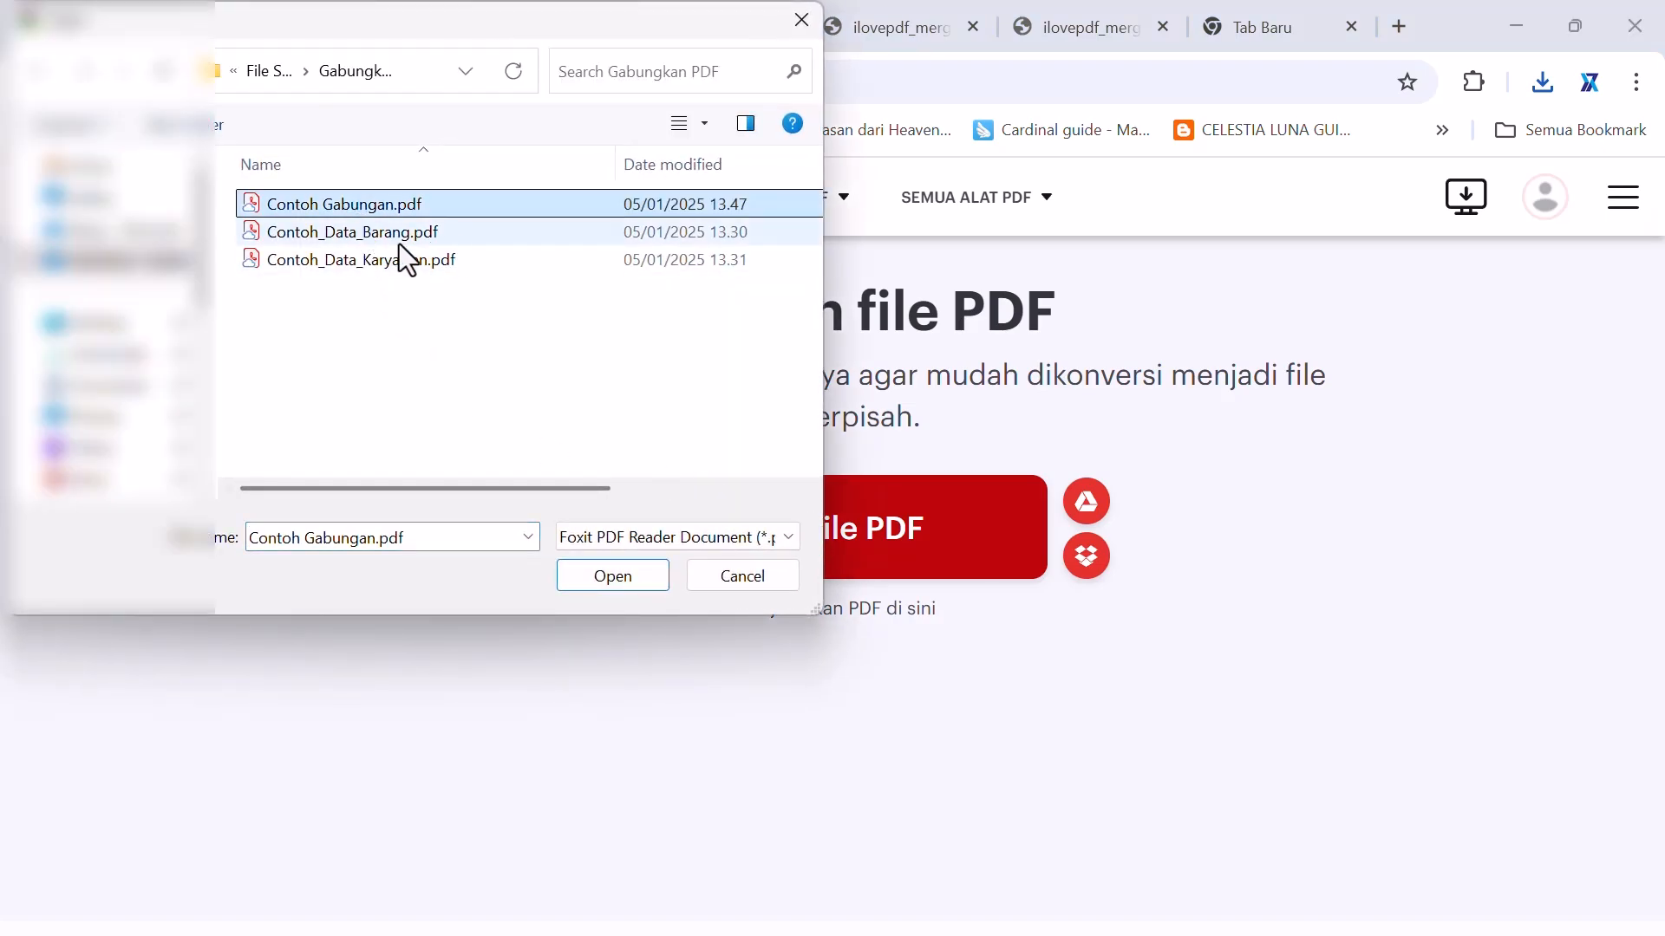
left_click(569, 583)
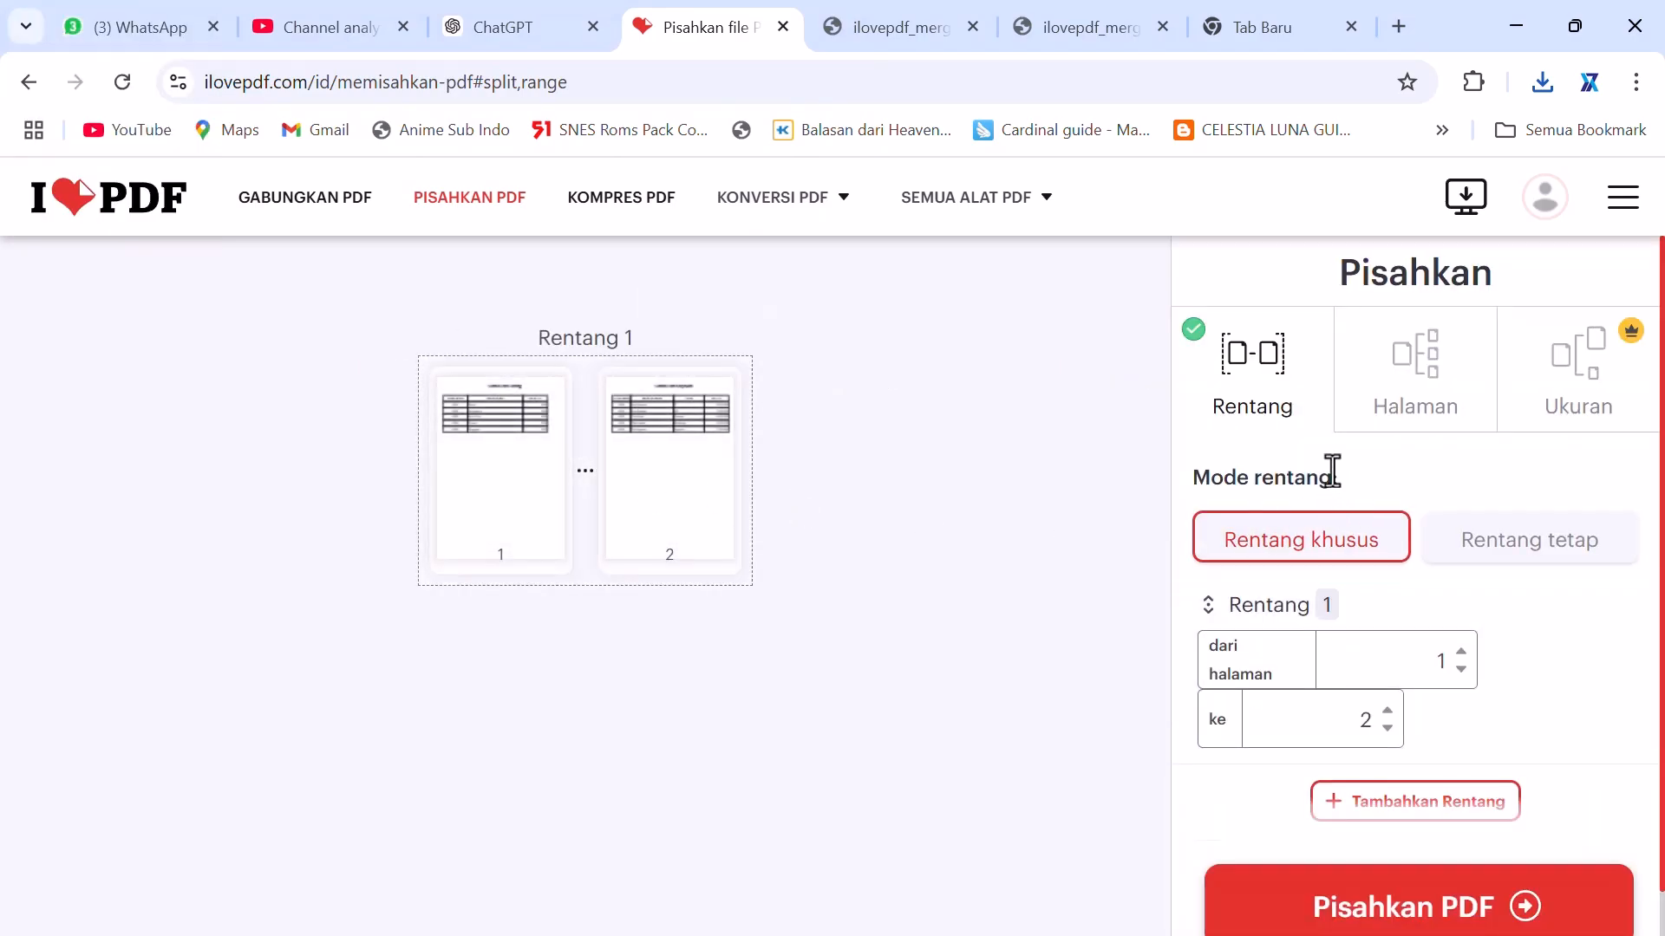
Split the PDF by Halaman with Ekstrak semua halaman and download the separated files.
left_click(1420, 374)
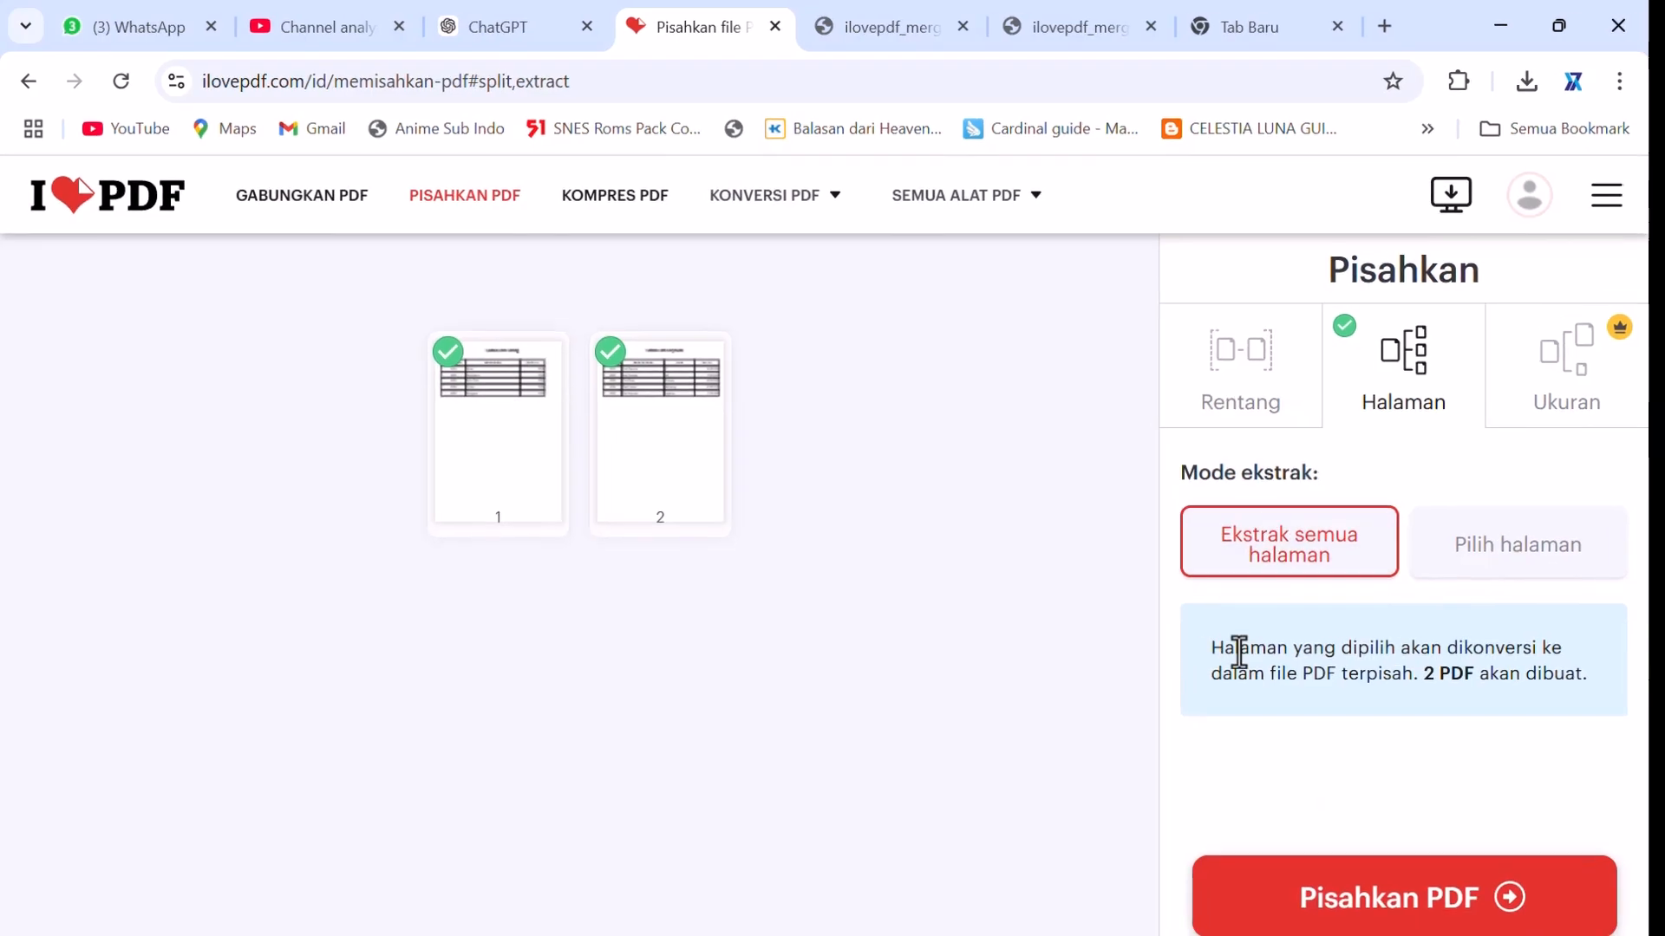
left_click(1350, 878)
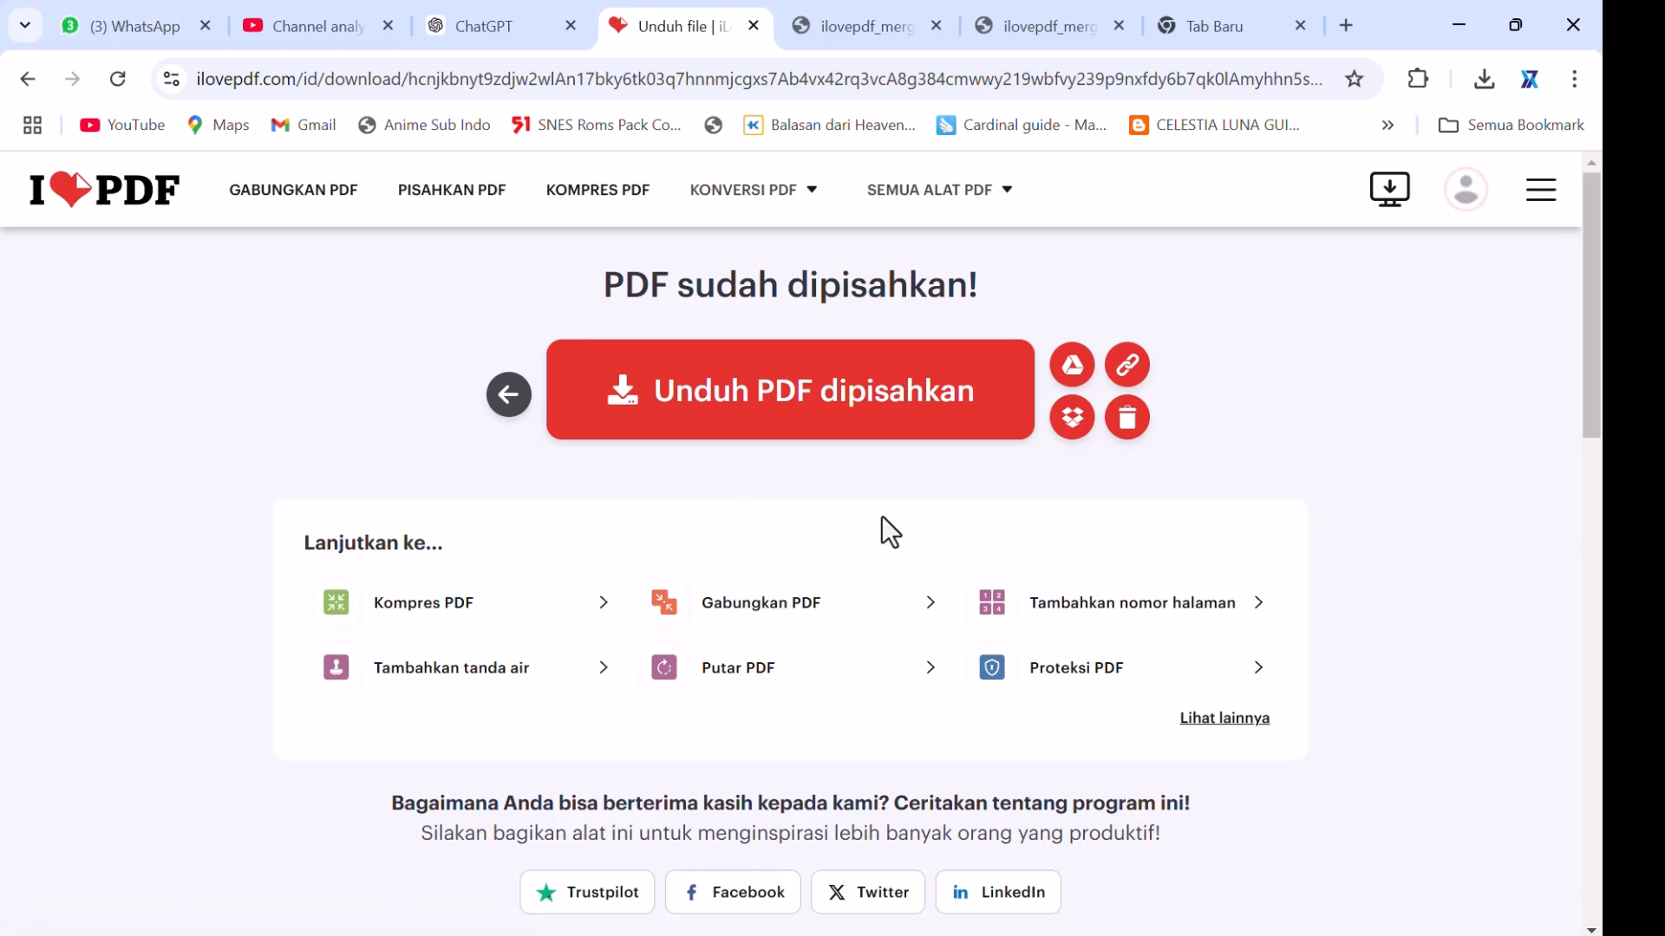
left_click(818, 406)
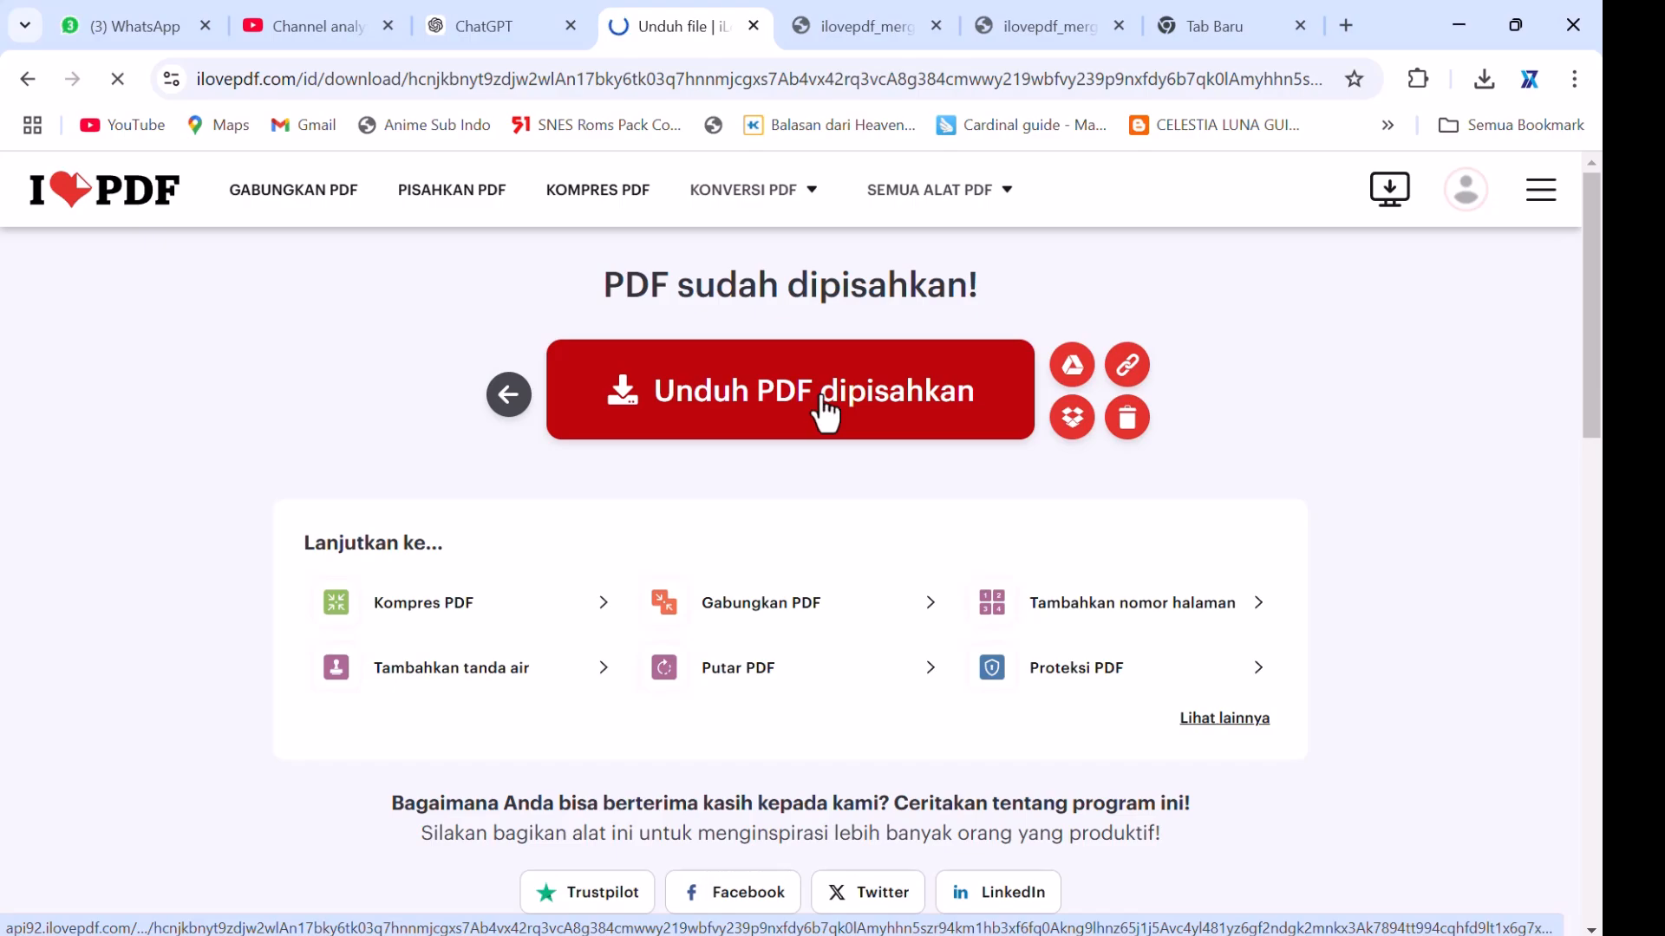
Move ilovepdf_extracted-pages.zip from Downloads into the Gabungkan PDF folder inside File Sharing.
left_click(1492, 74)
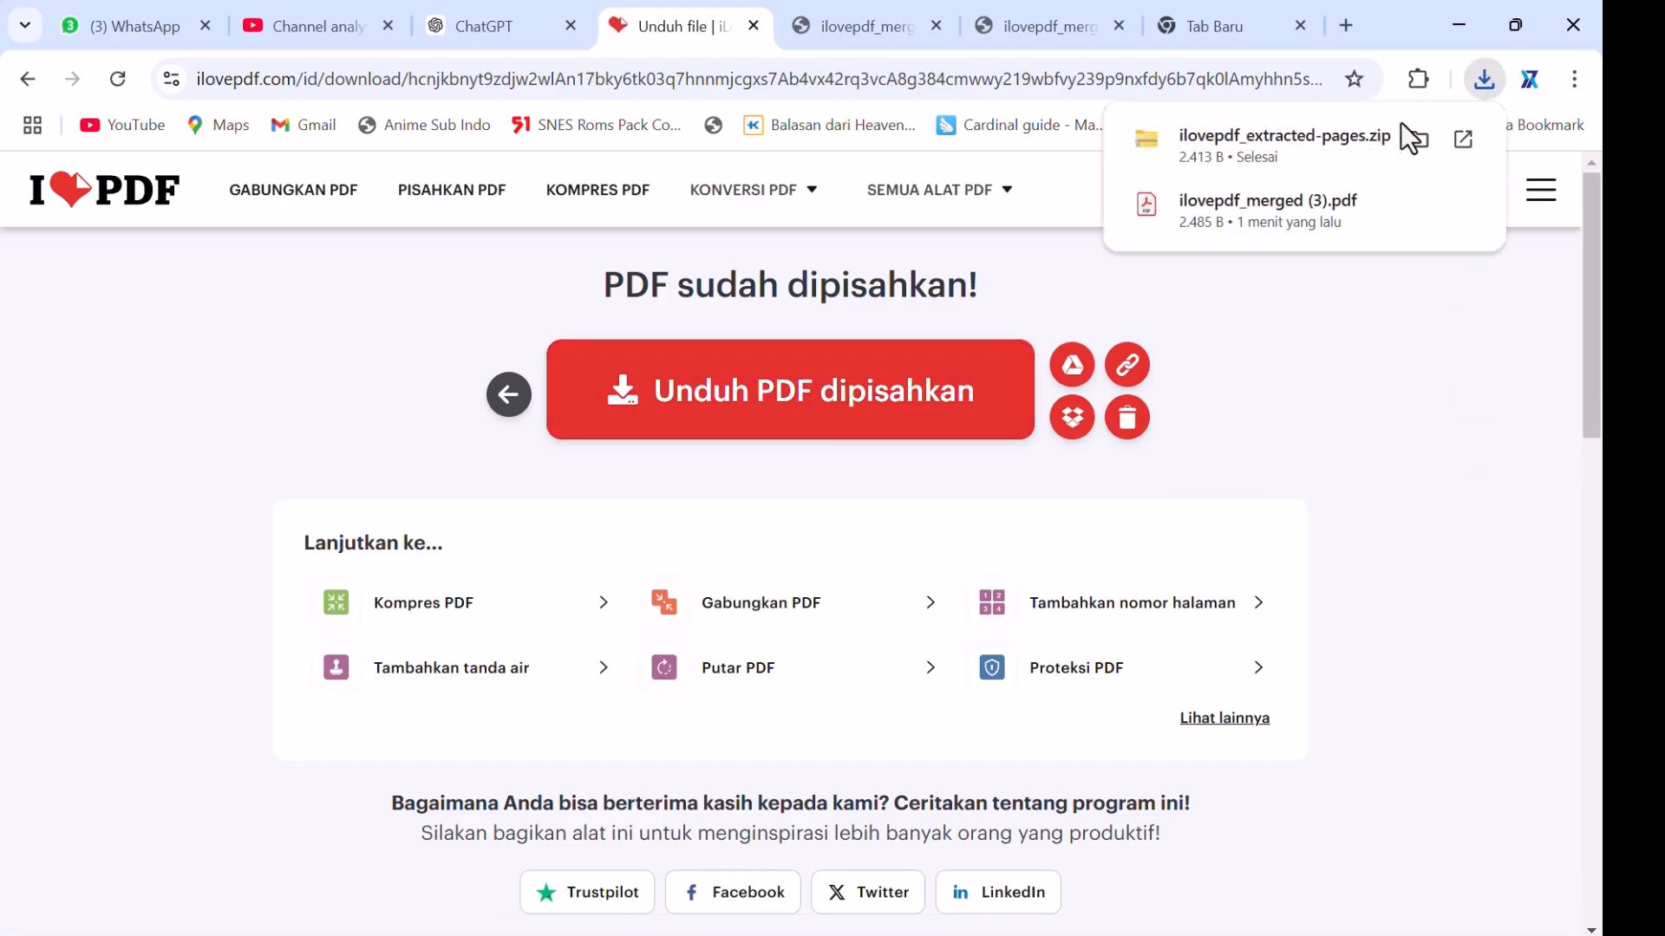
left_click(508, 455)
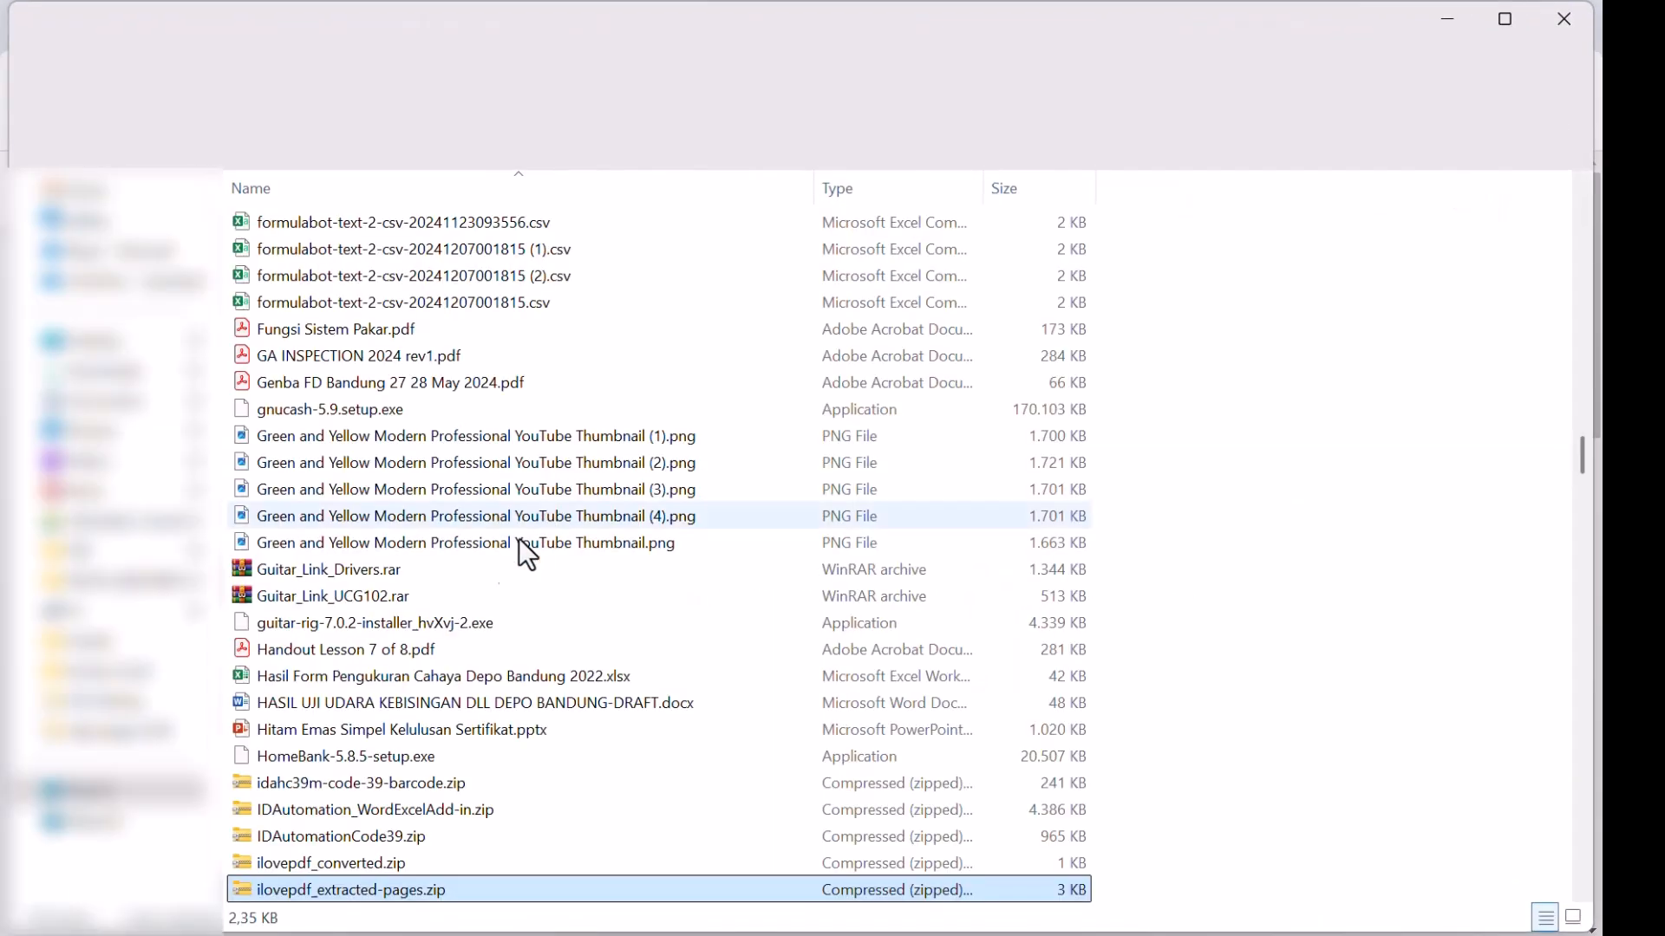
key("ctrl+x")
mouse_move(538, 935)
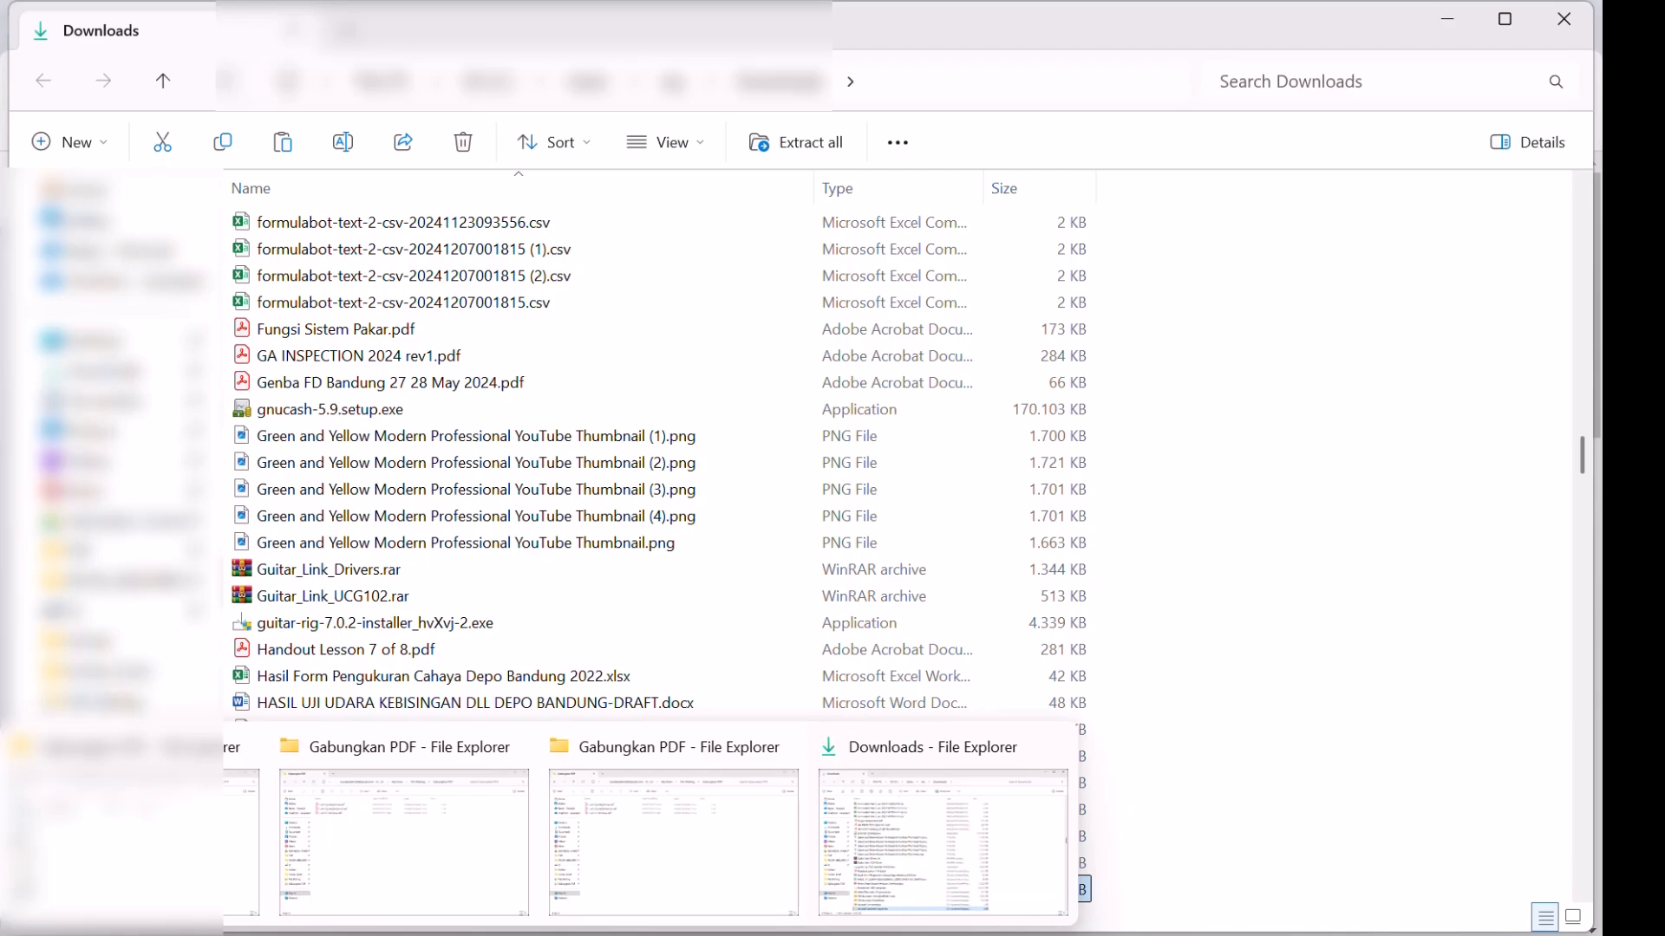
left_click(364, 832)
key("ctrl+v")
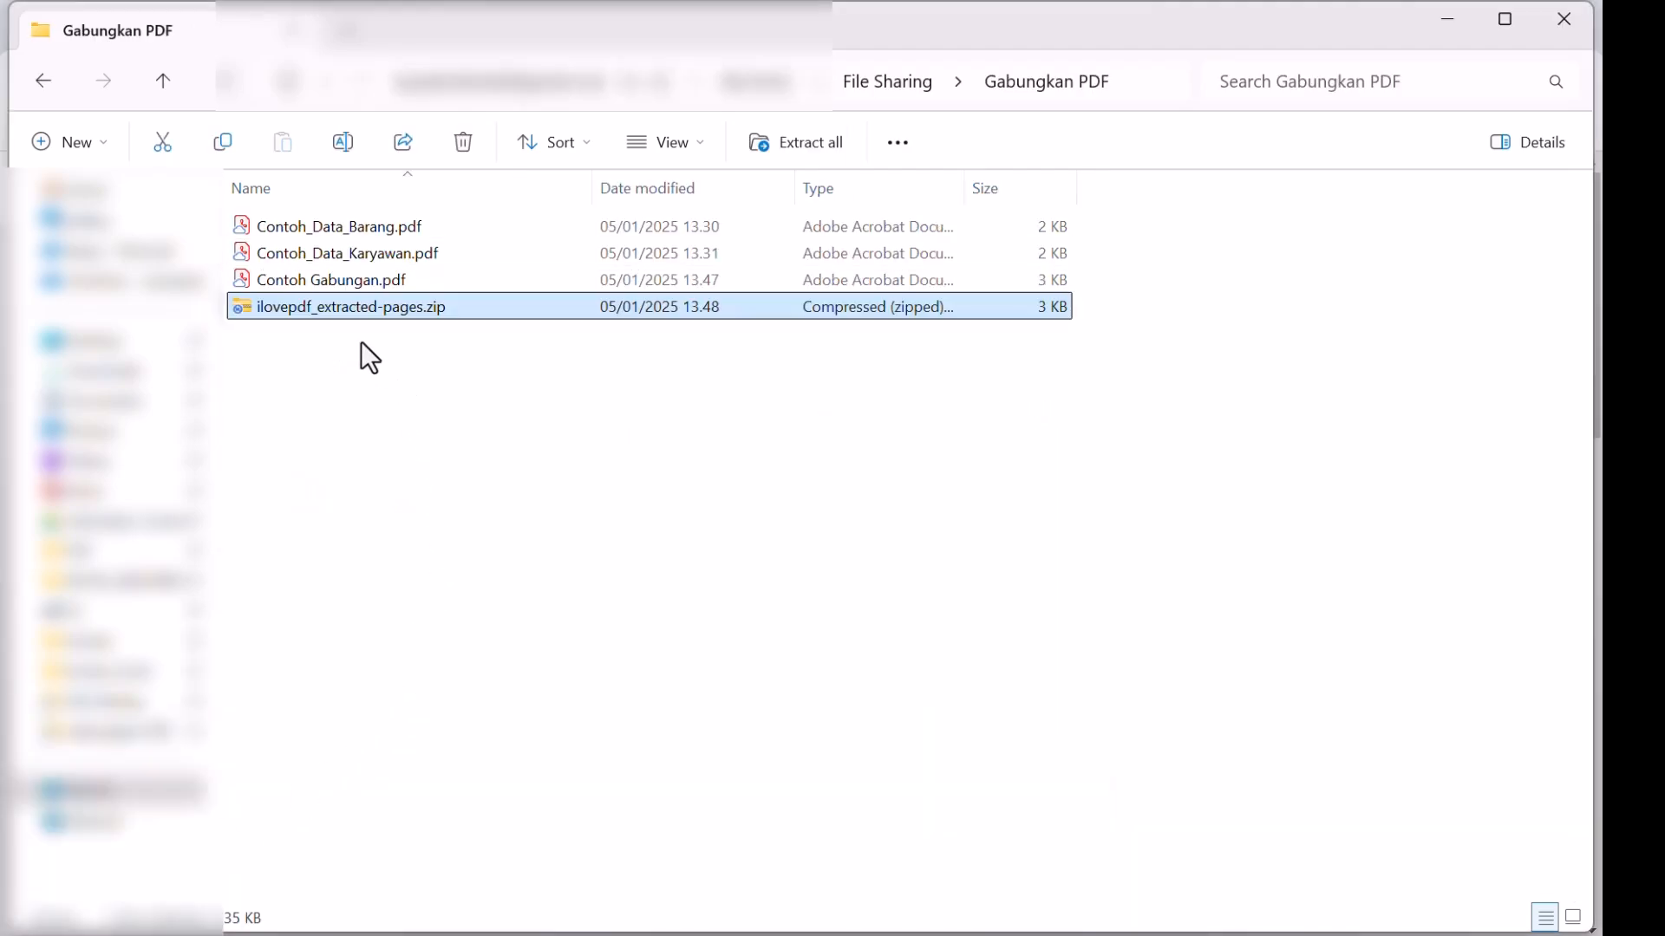
Extract ilovepdf_extracted-pages.zip with WinRAR into its own ilovepdf_extracted-pages folder.
left_click(331, 305)
key("Escape")
right_click(340, 319)
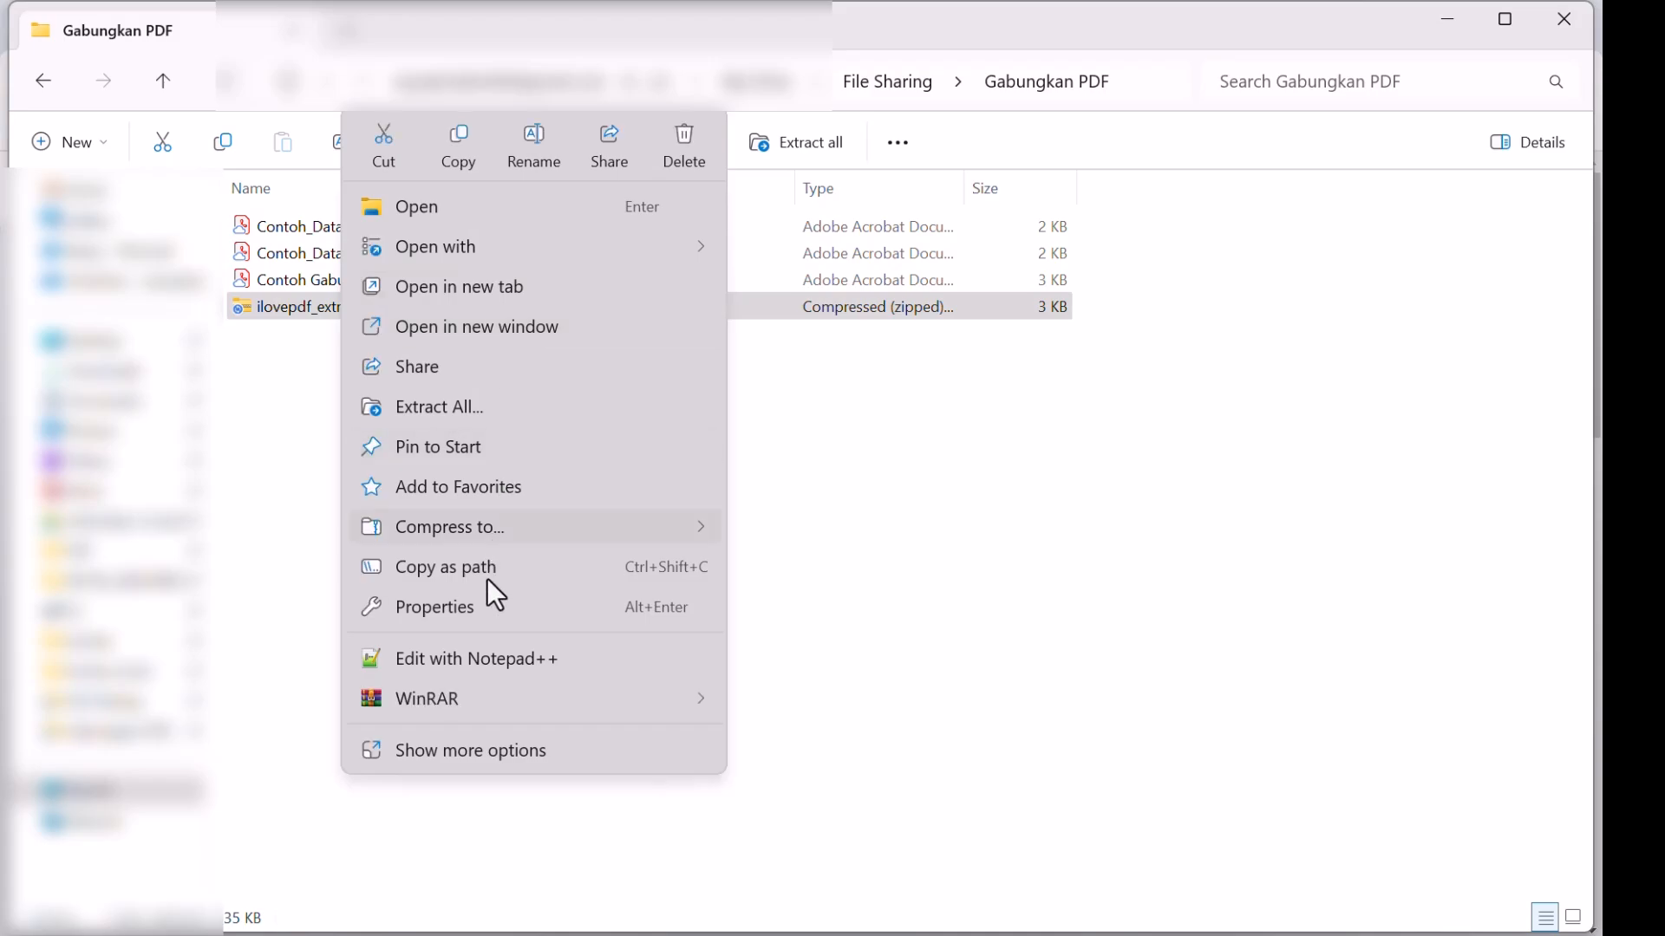
mouse_move(538, 706)
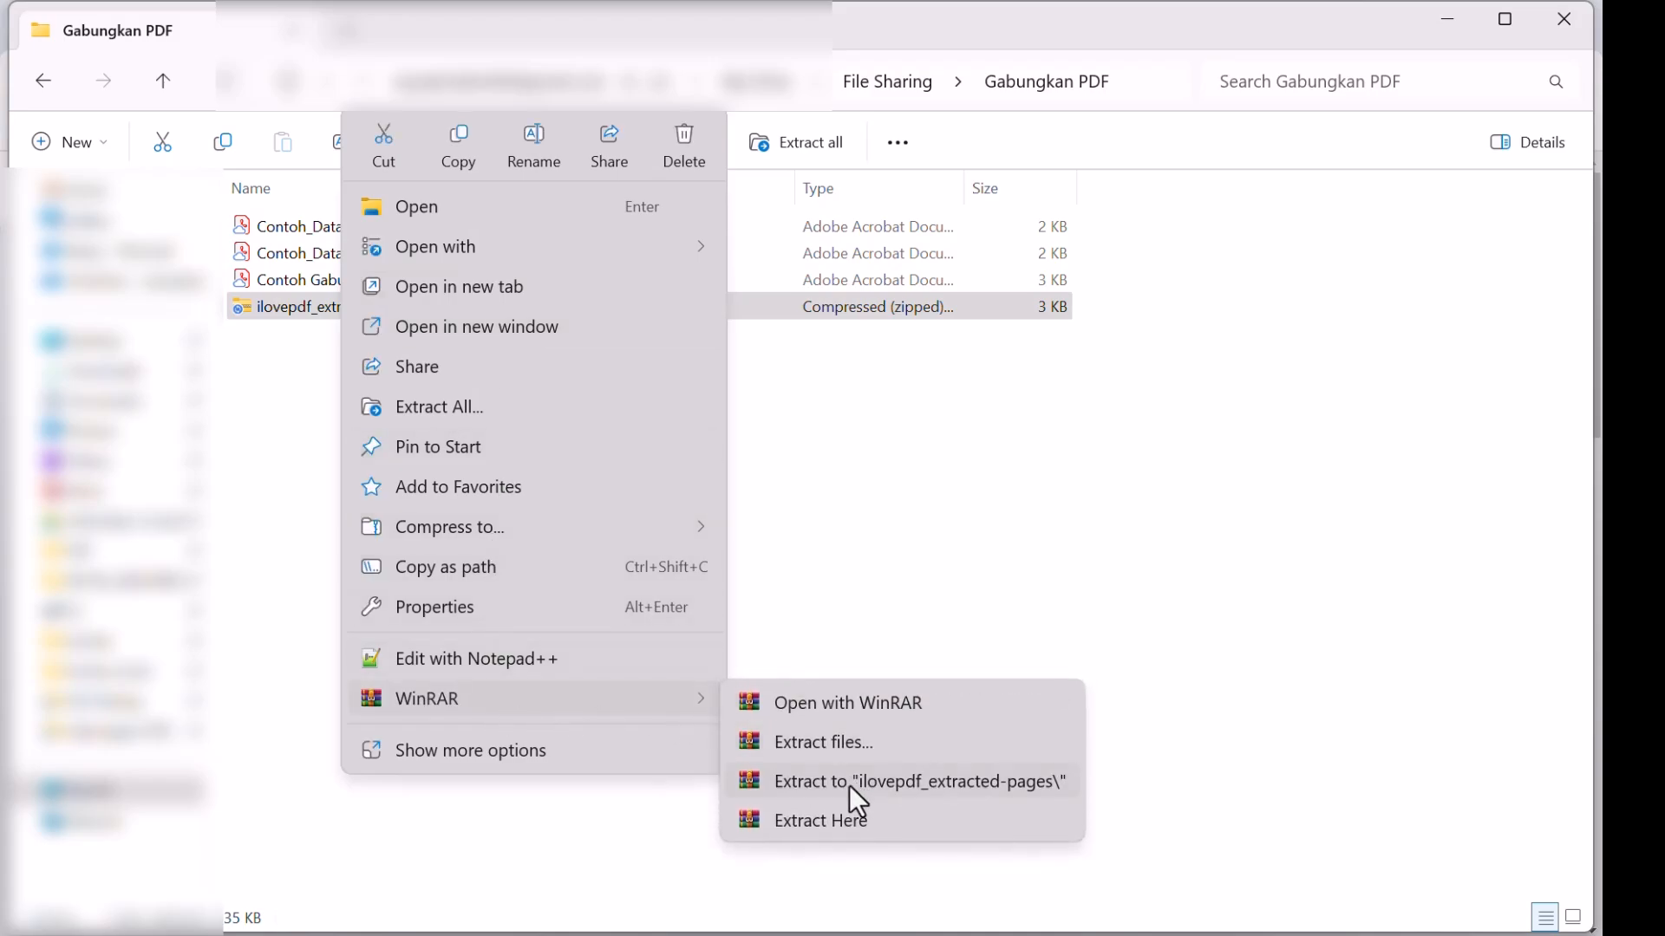
left_click(856, 784)
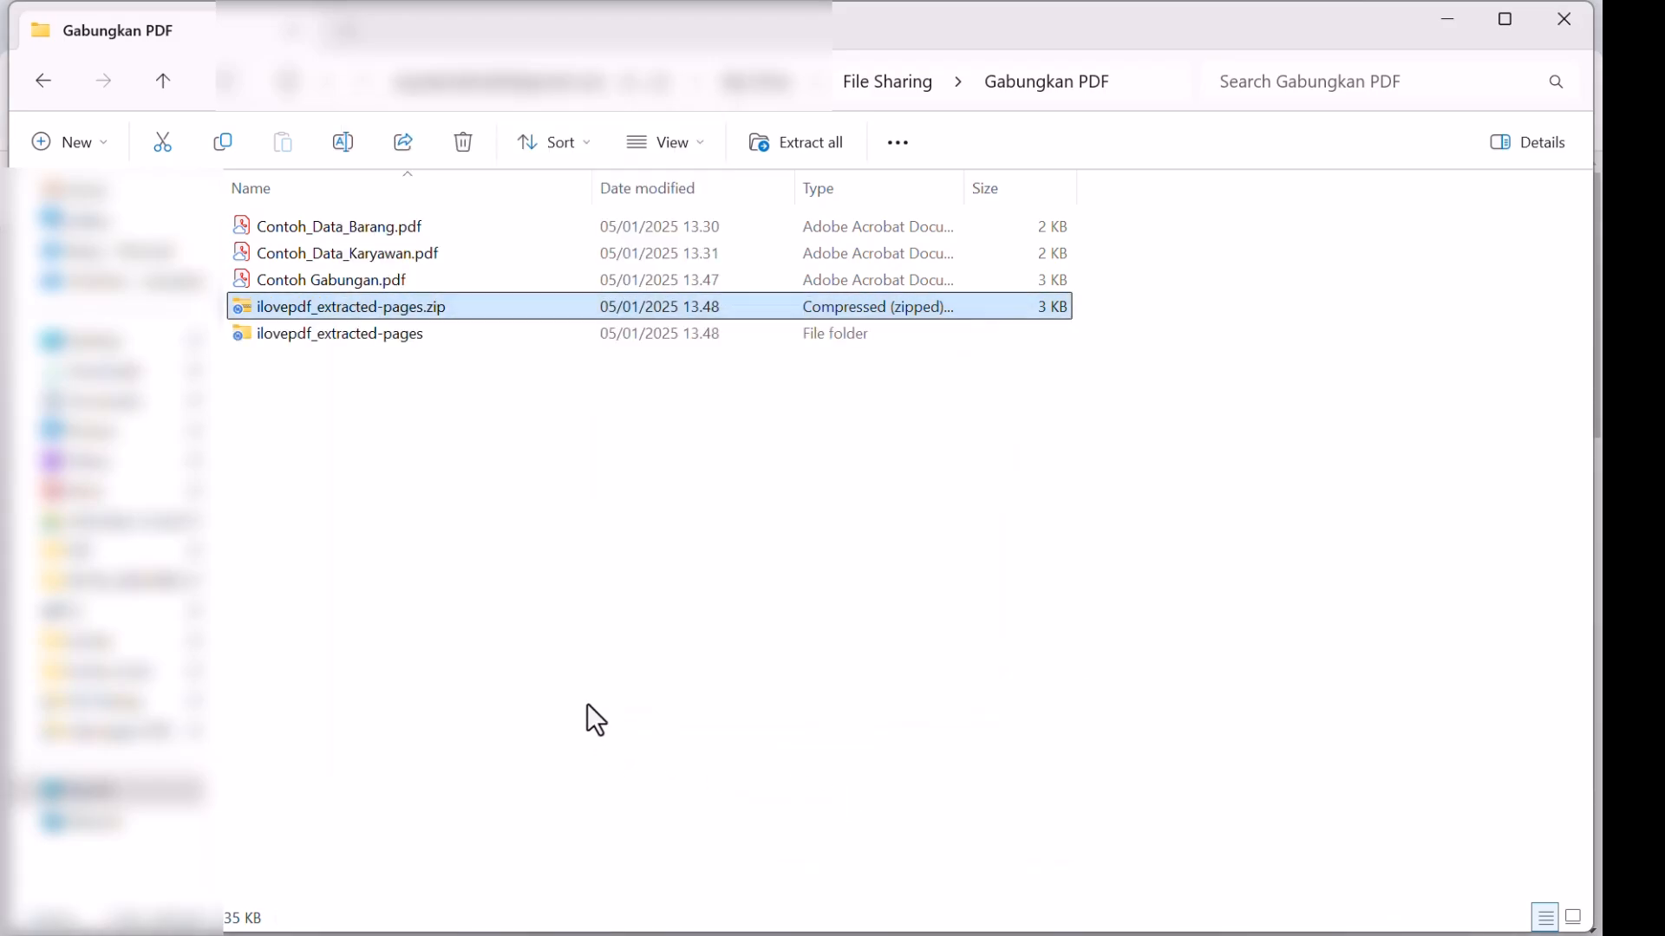
Open Contoh Gabungan-1.pdf from the ilovepdf_extracted-pages folder, look through its page, and close it.
left_click(411, 401)
double_click(362, 326)
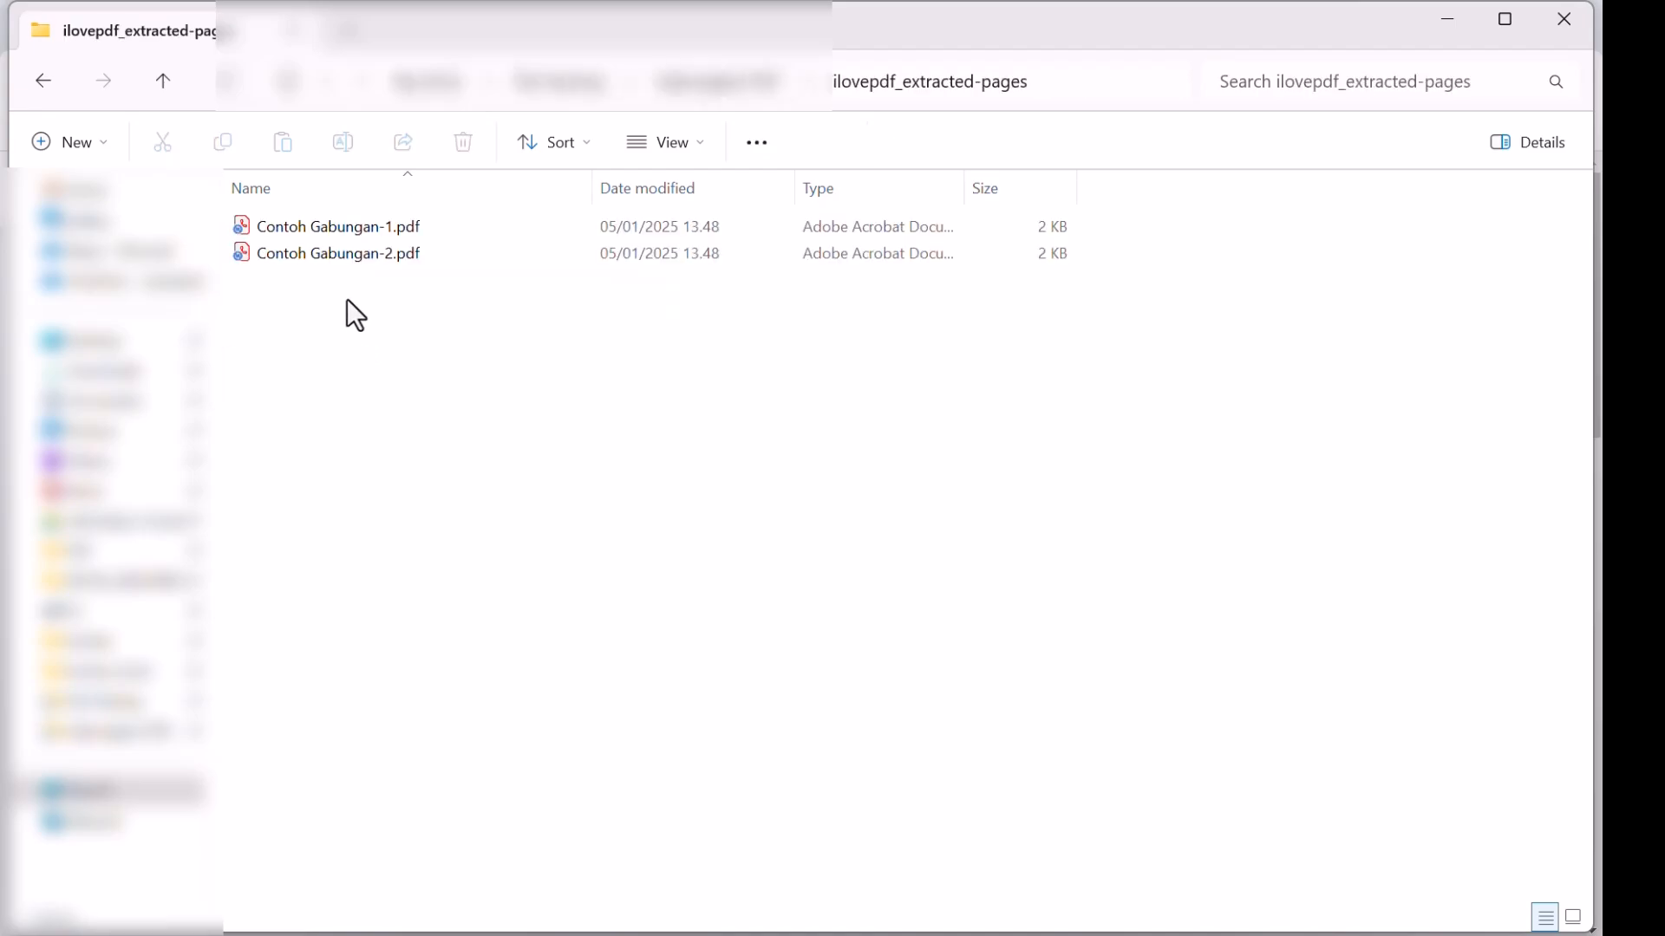
left_click(378, 227)
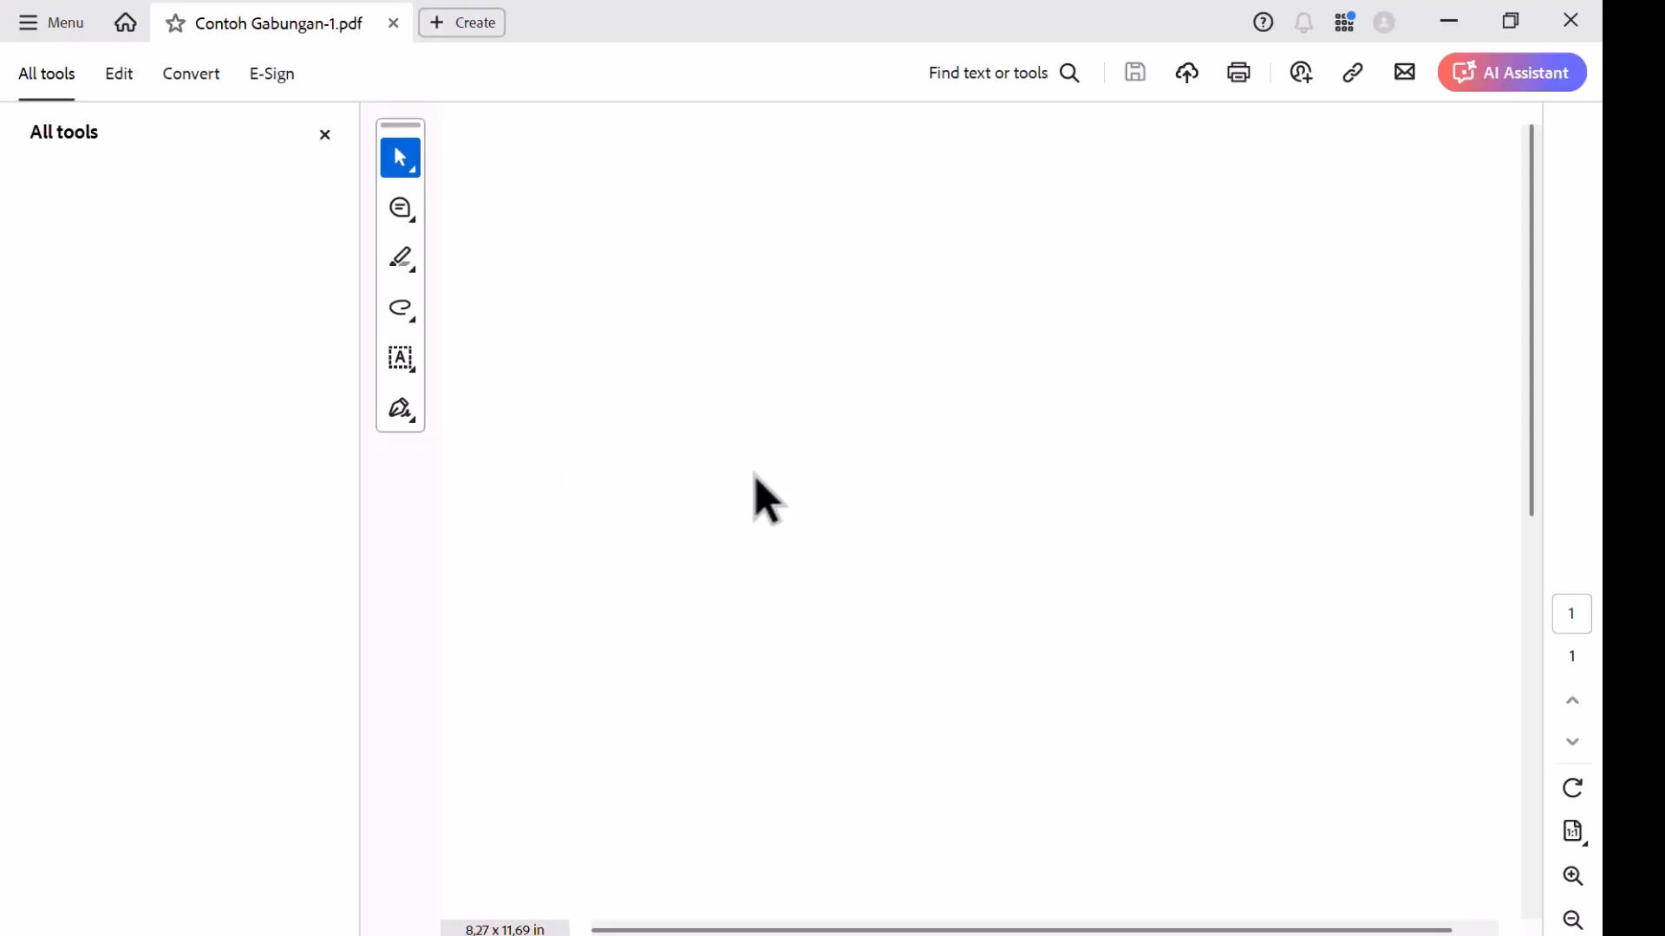
scroll(760, 479, "down", 4)
scroll(868, 260, "up", 1)
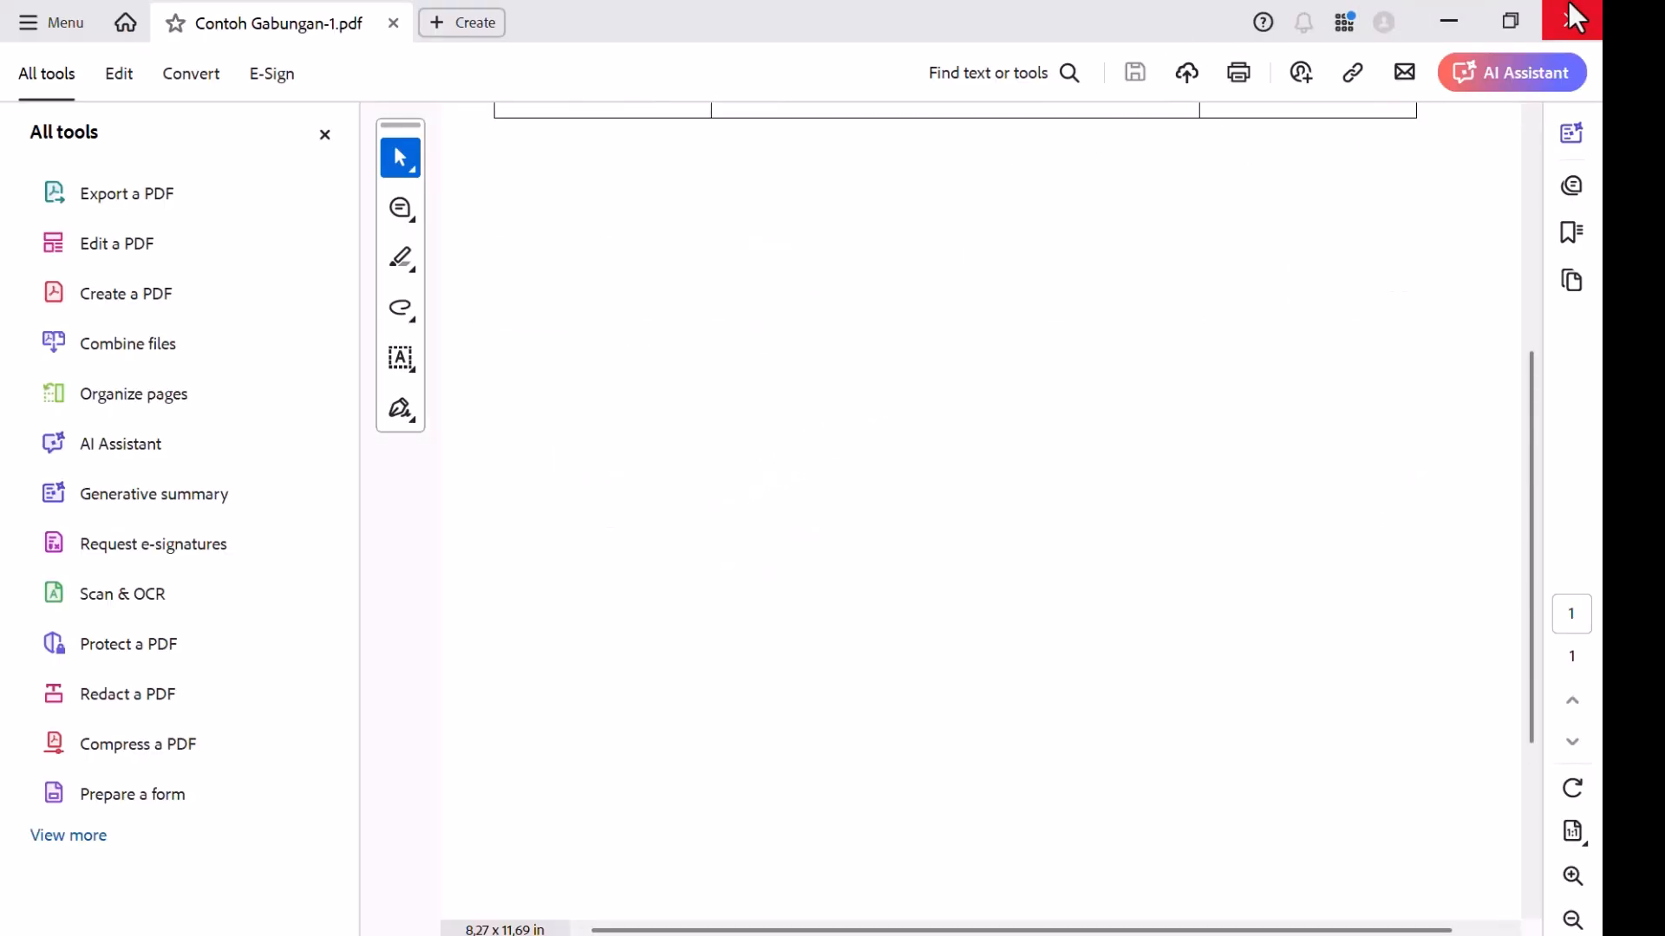
key("alt+F4")
Open Contoh Gabungan-2.pdf, look through its page, and close it.
left_click(418, 249)
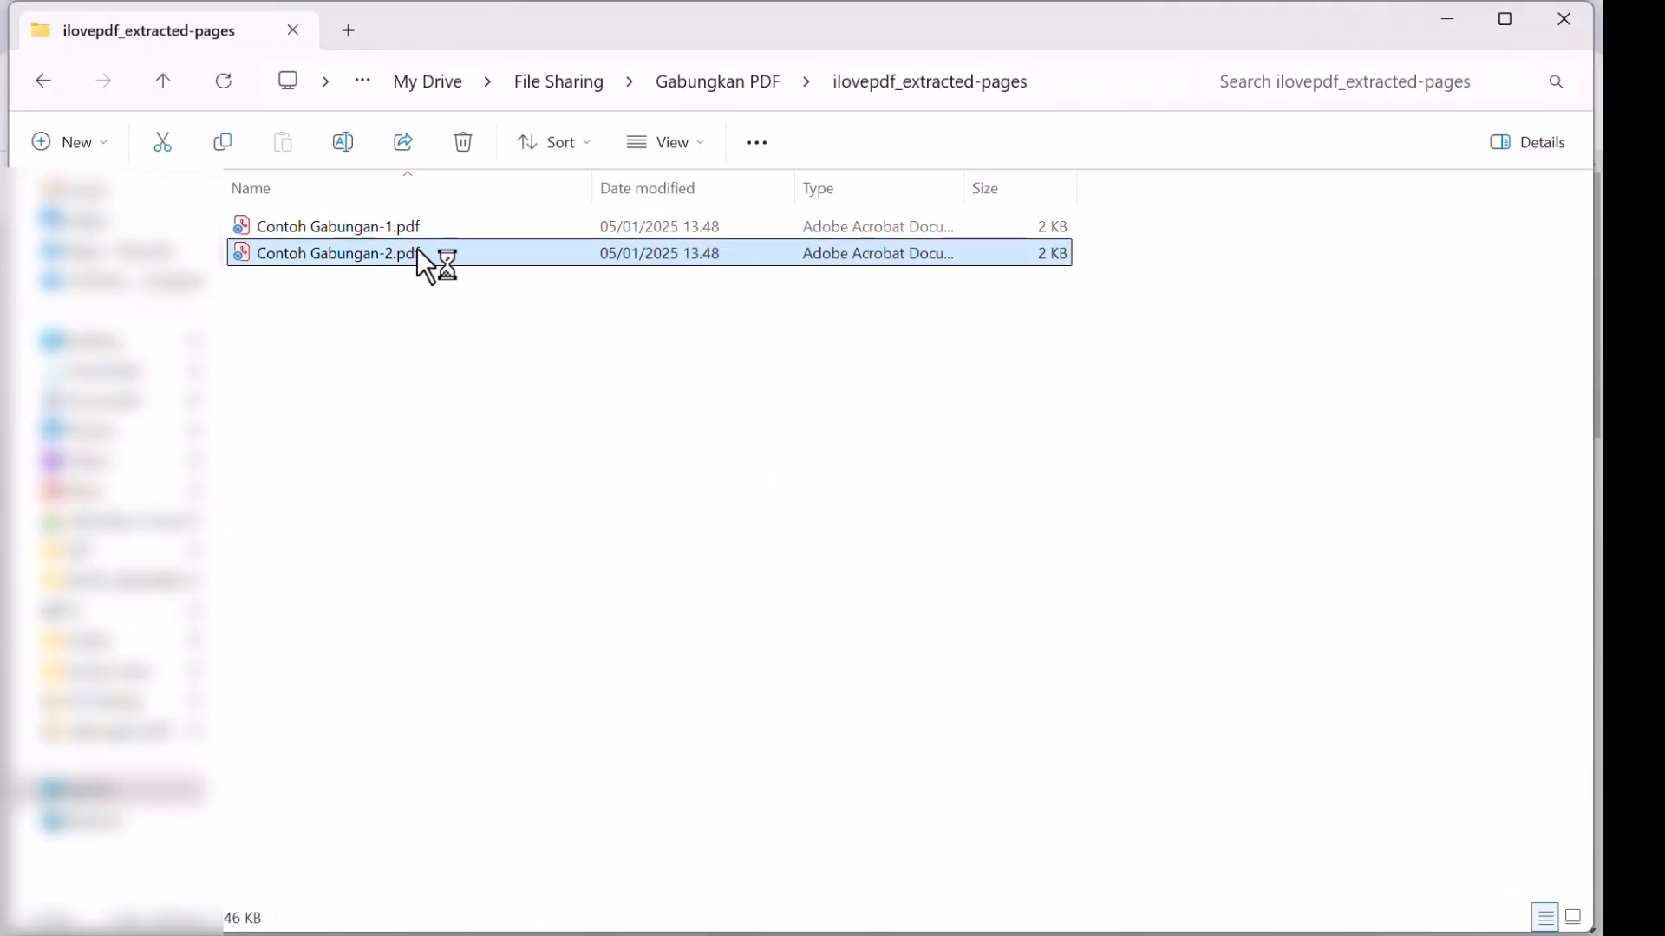
double_click(418, 249)
scroll(694, 433, "down", 3)
scroll(764, 475, "down", 3)
left_click(1571, 20)
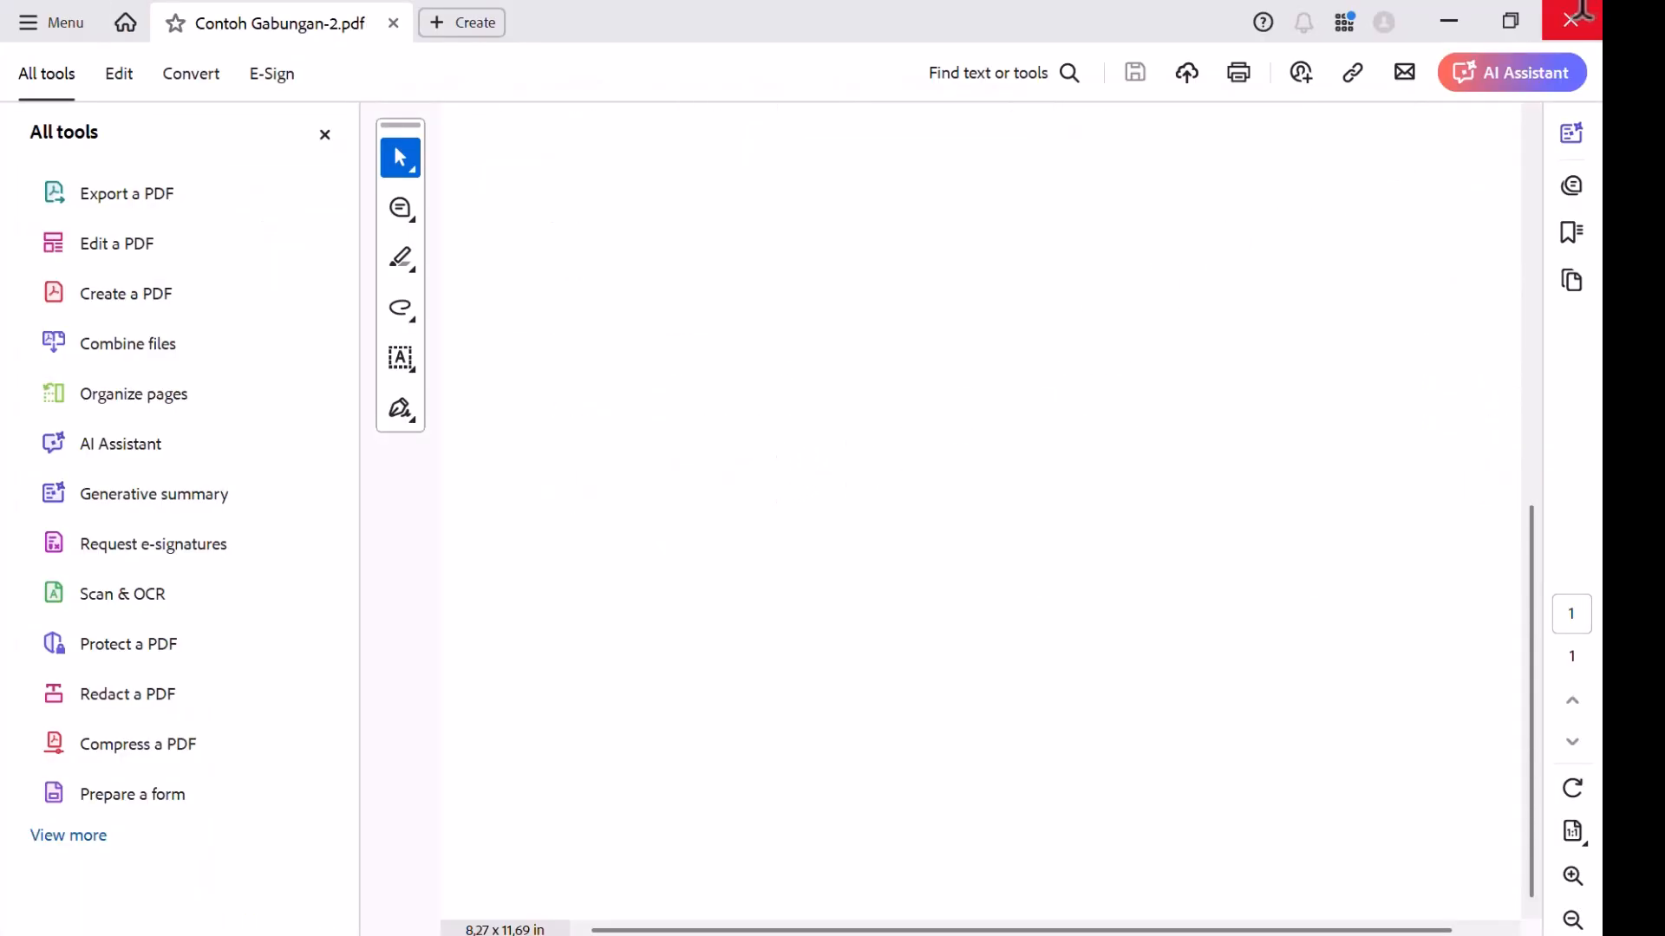
Switch back to iLovePDF in Chrome, open the Kompres PDF tool, and start choosing a PDF file.
mouse_move(379, 928)
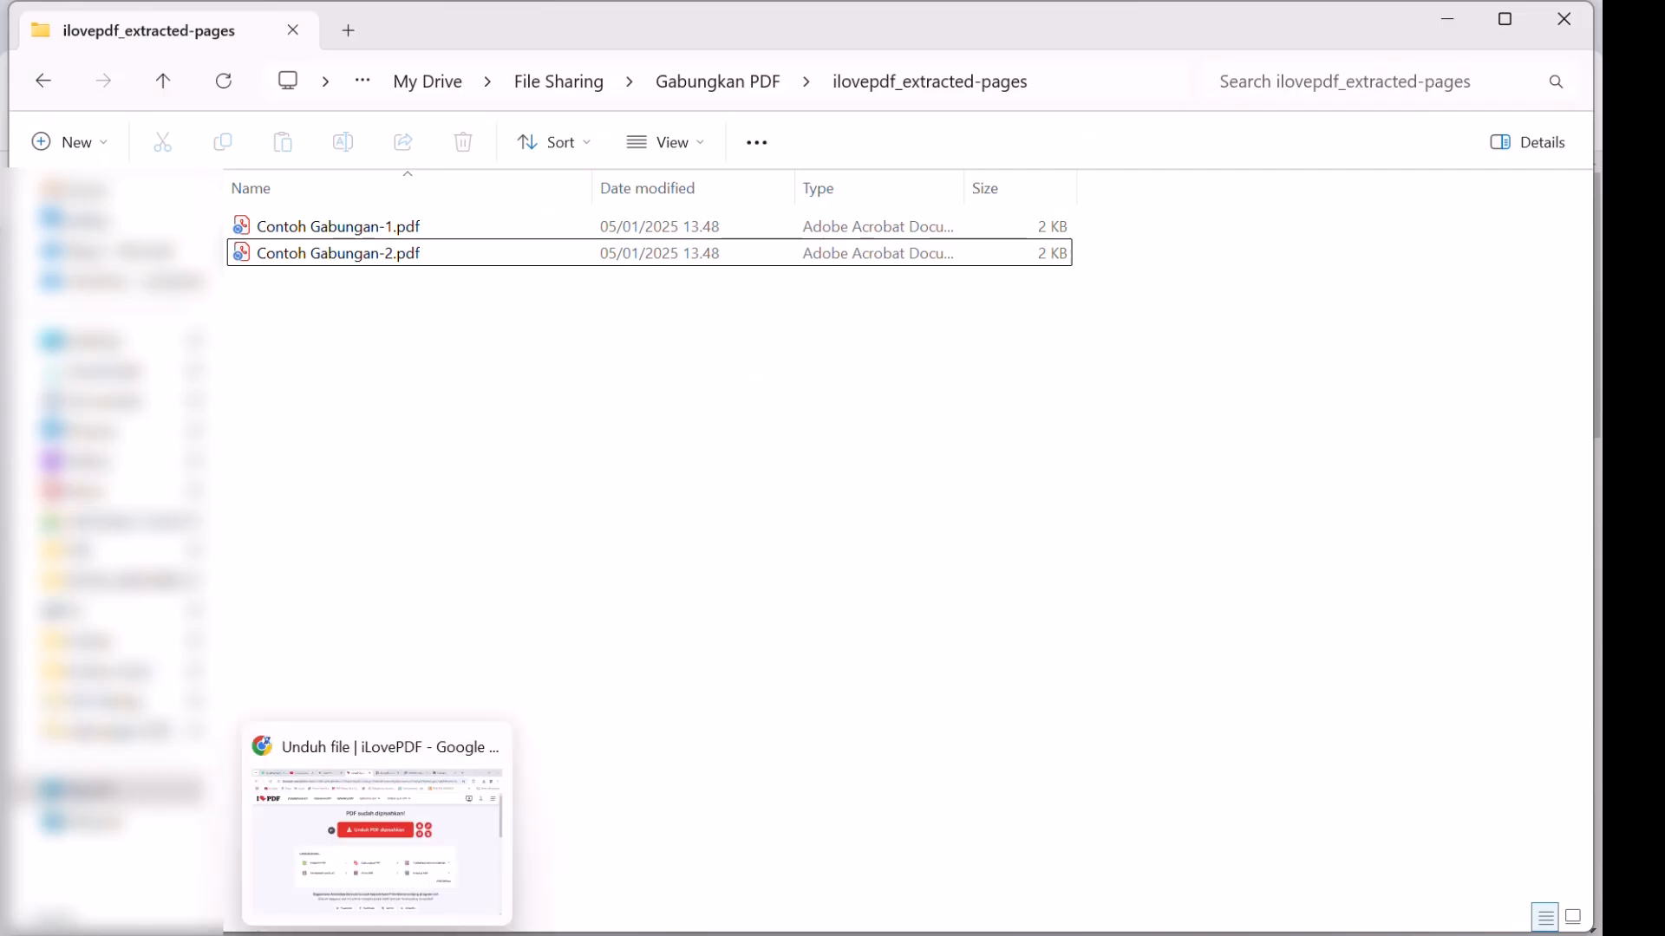
left_click(378, 824)
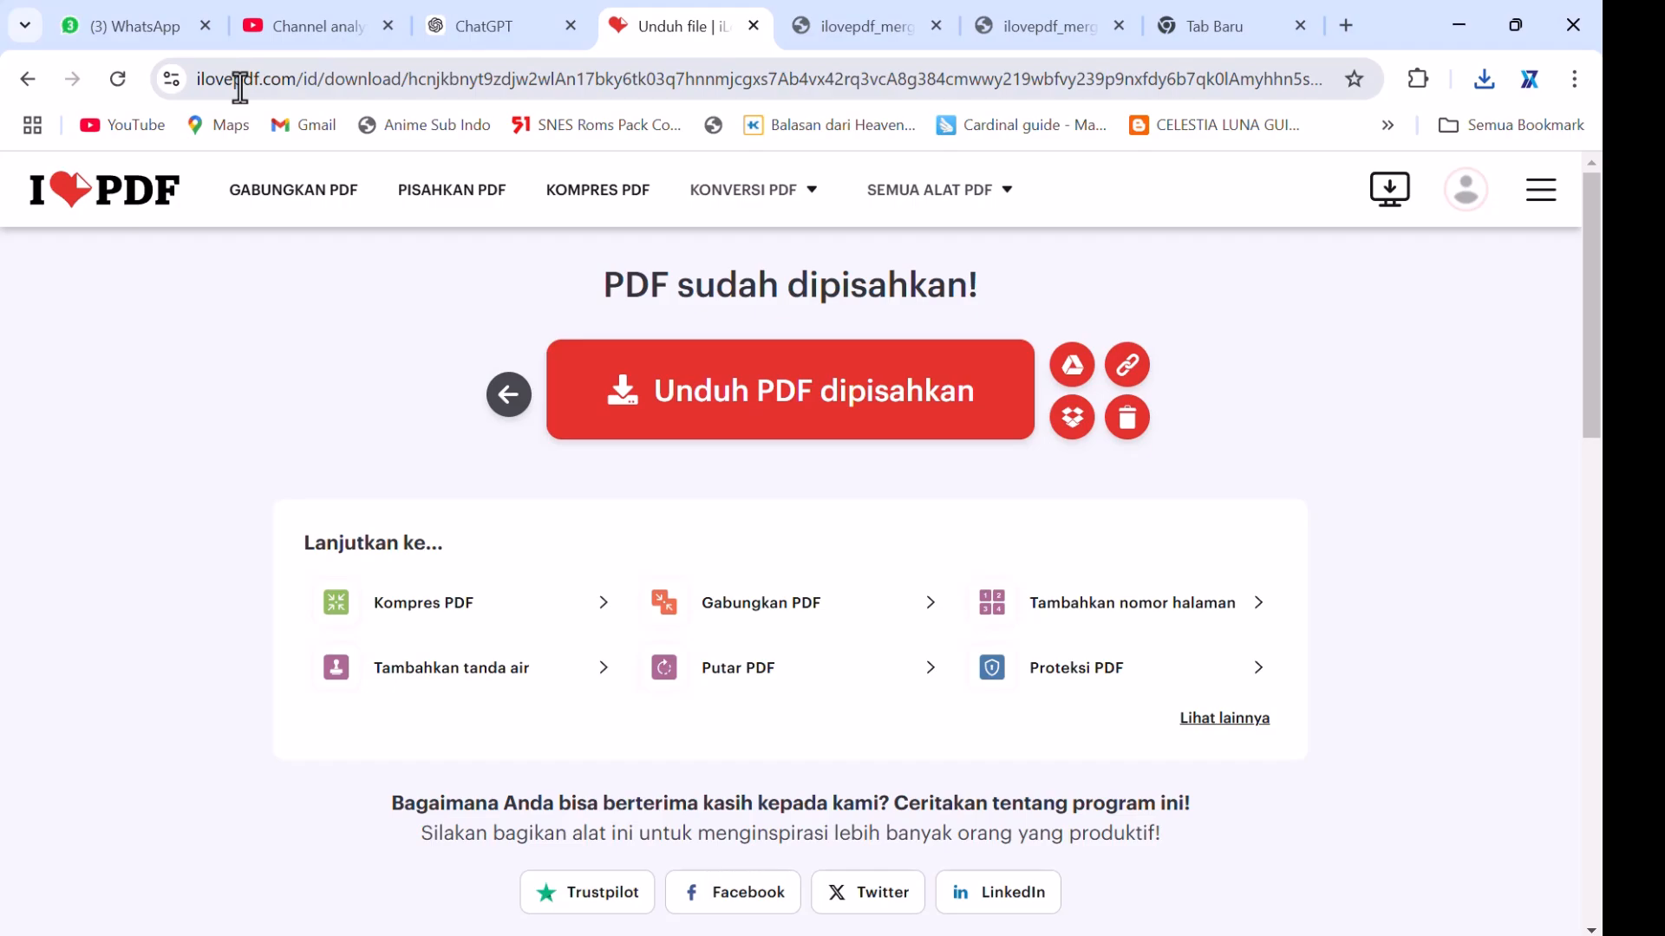
left_click(590, 197)
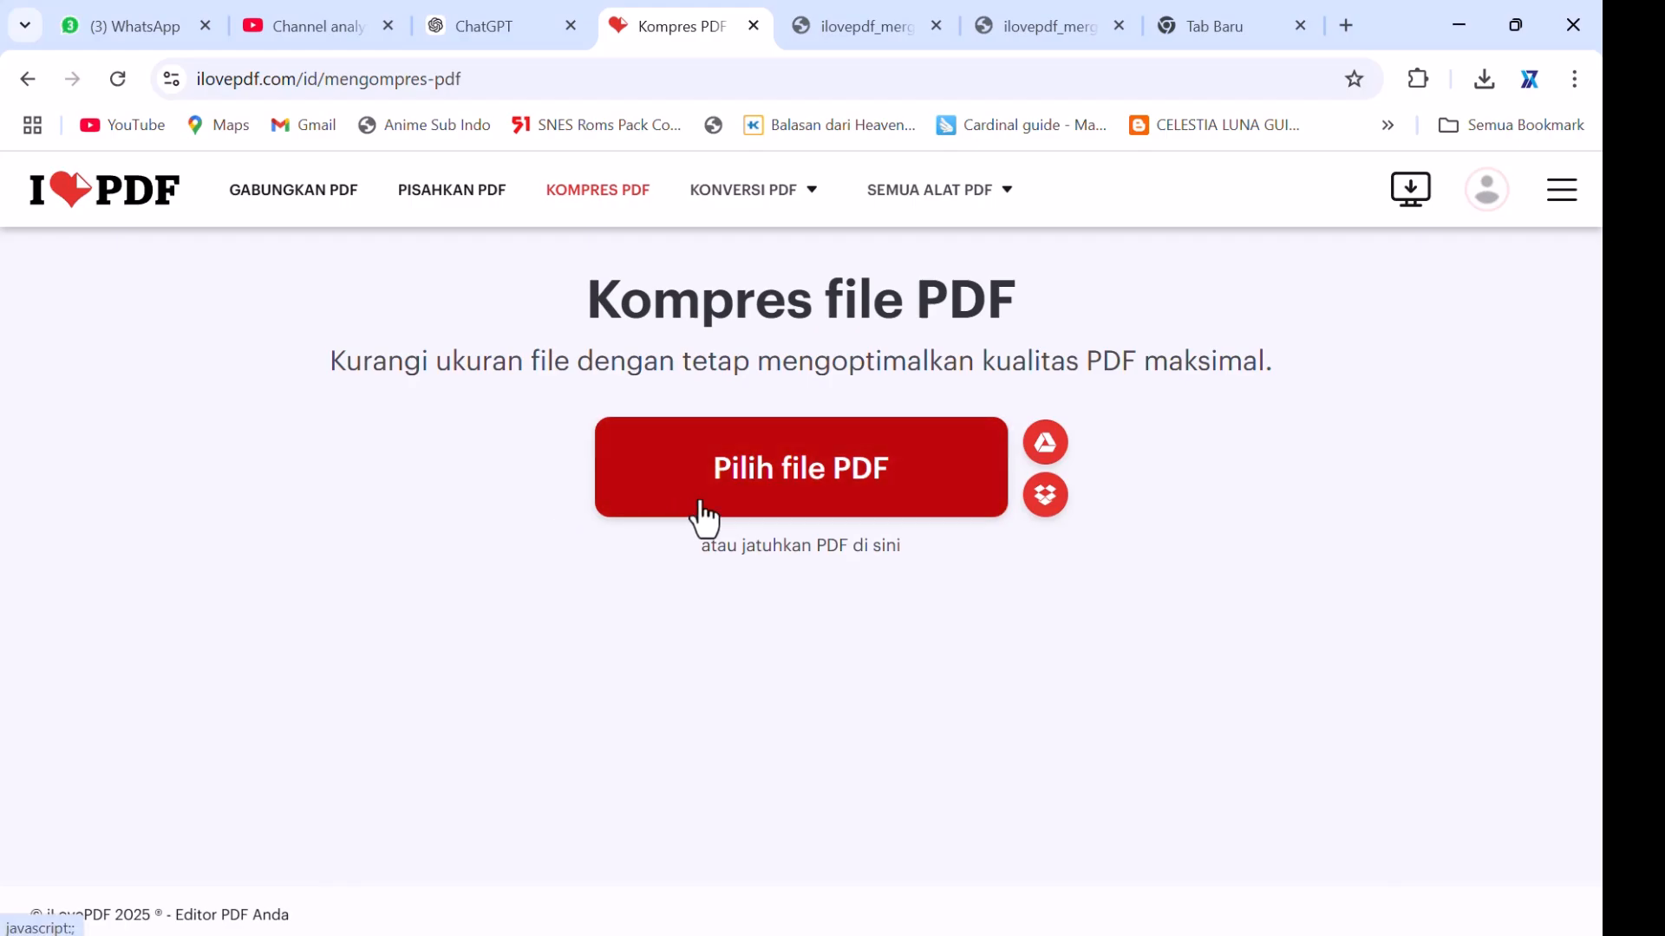
left_click(605, 441)
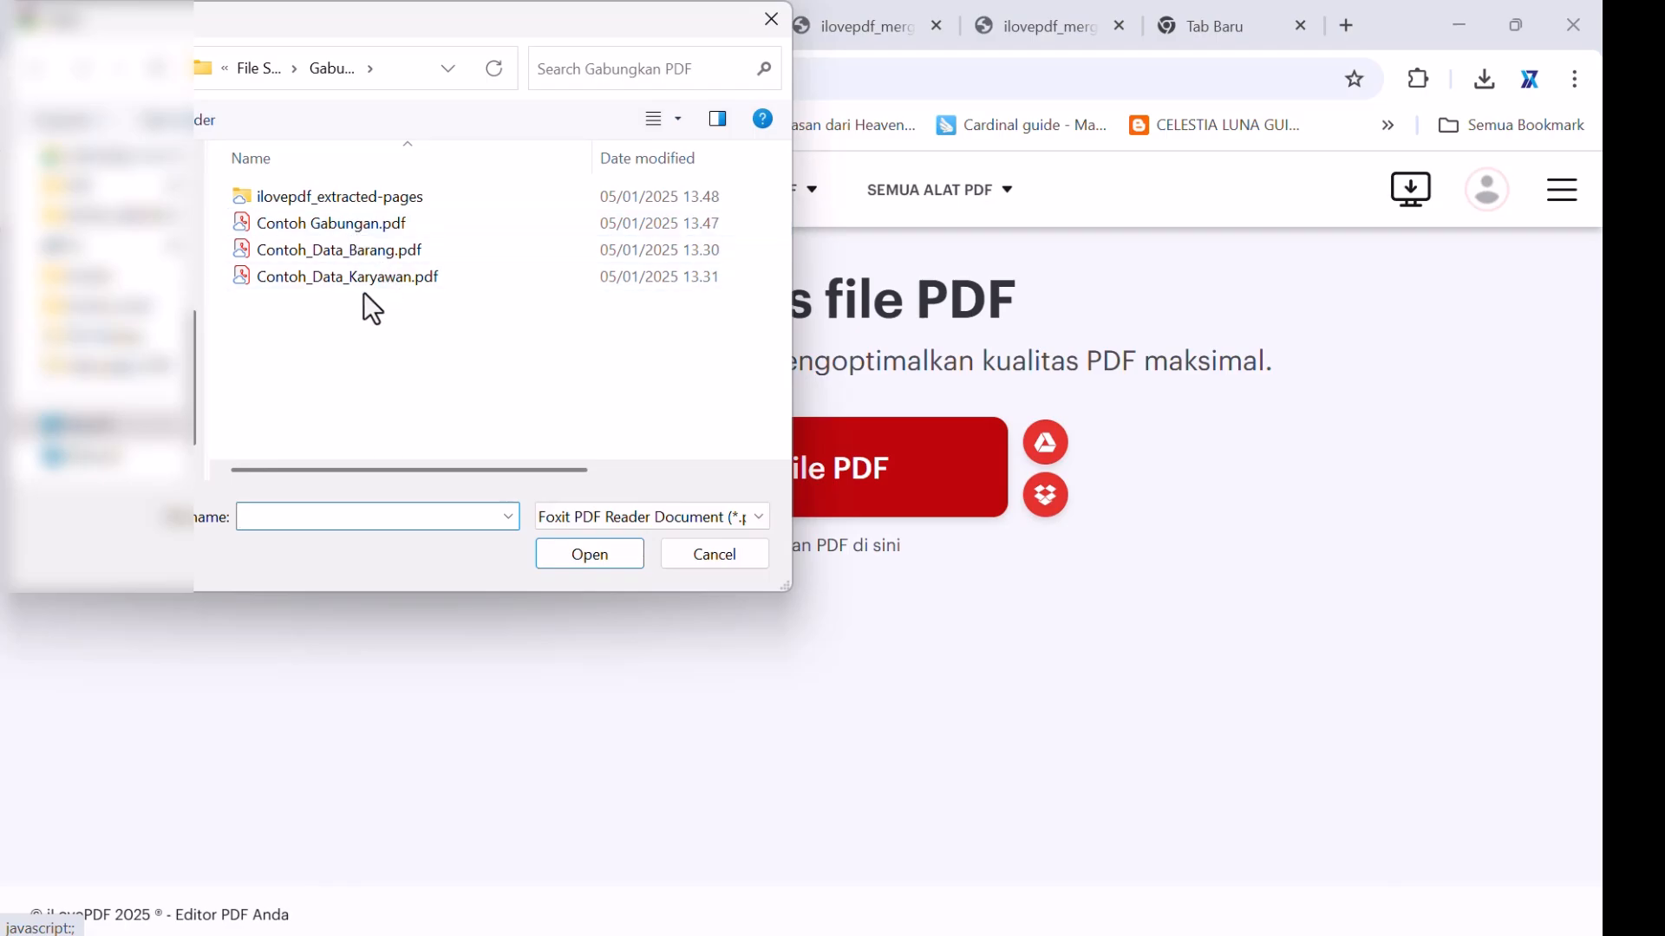
left_click(352, 196)
double_click(353, 196)
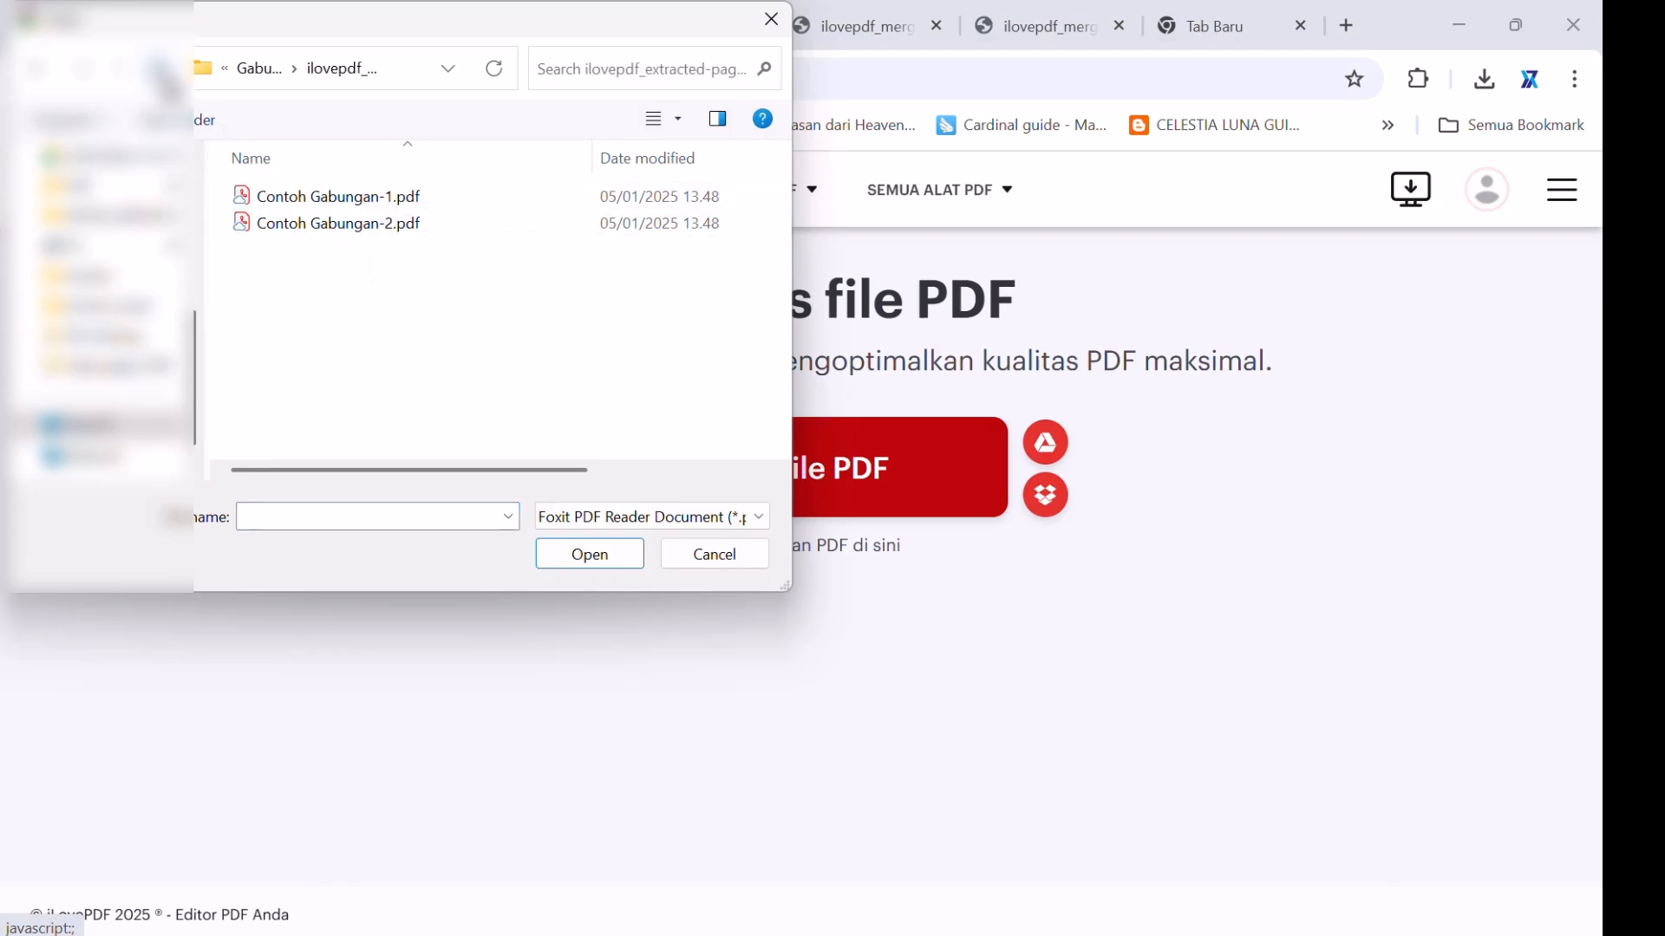
left_click(156, 69)
Compress Contoh Gabungan.pdf with Kompresi yang disarankan and close the opened compressed copy.
left_click(343, 224)
double_click(343, 224)
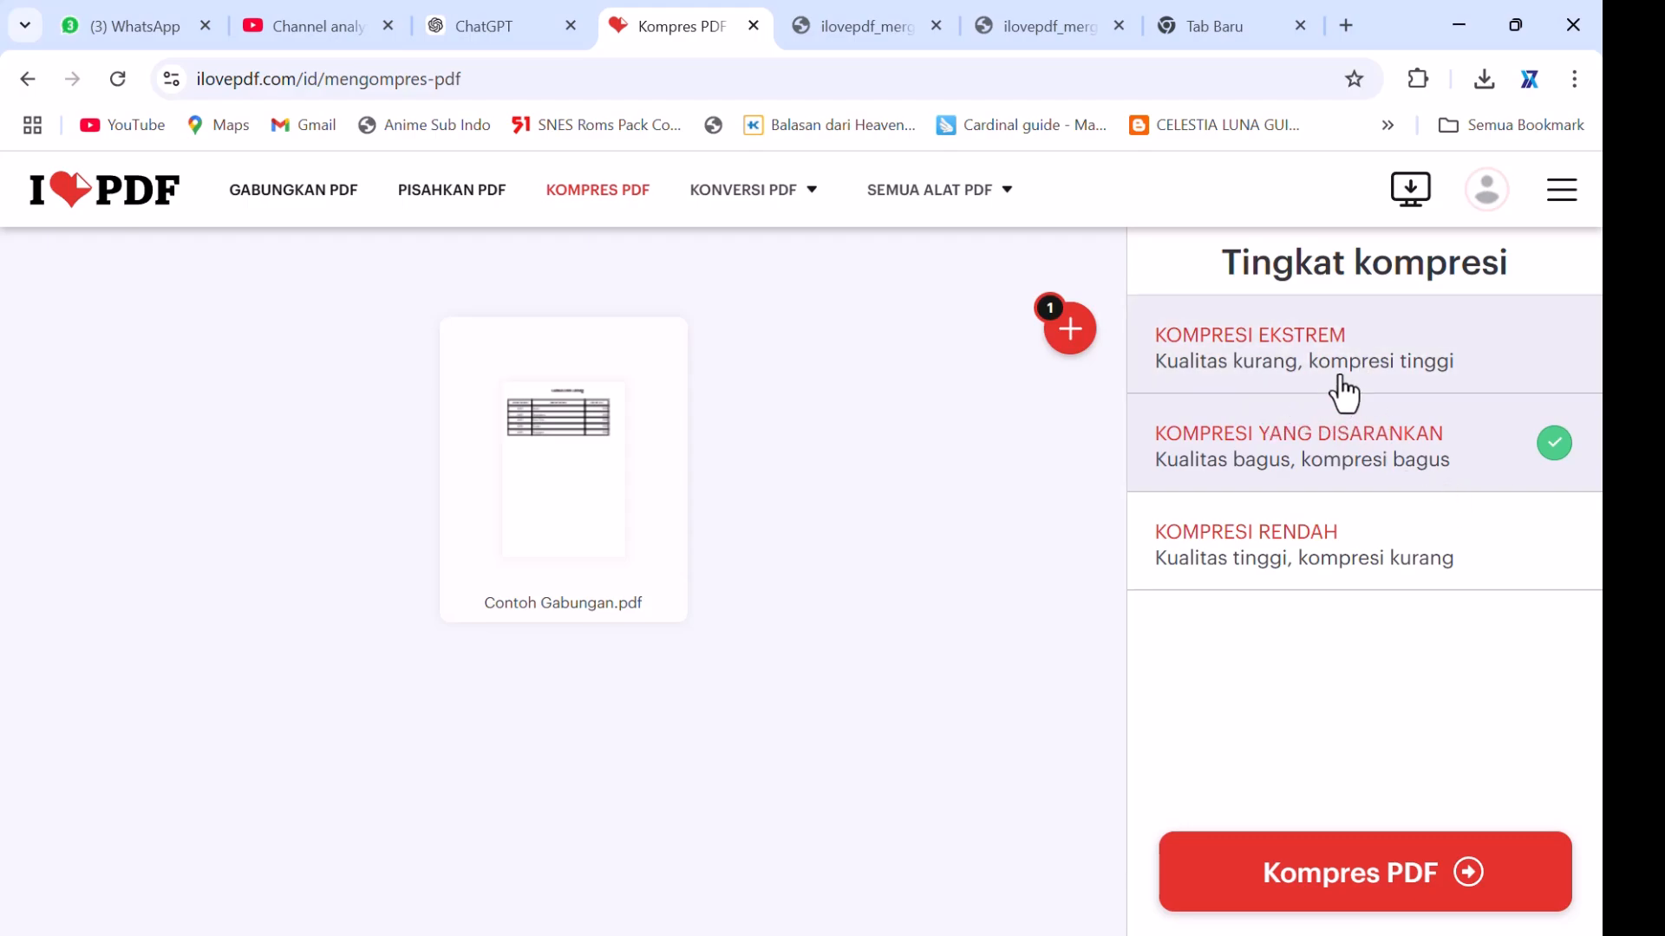
left_click(1449, 862)
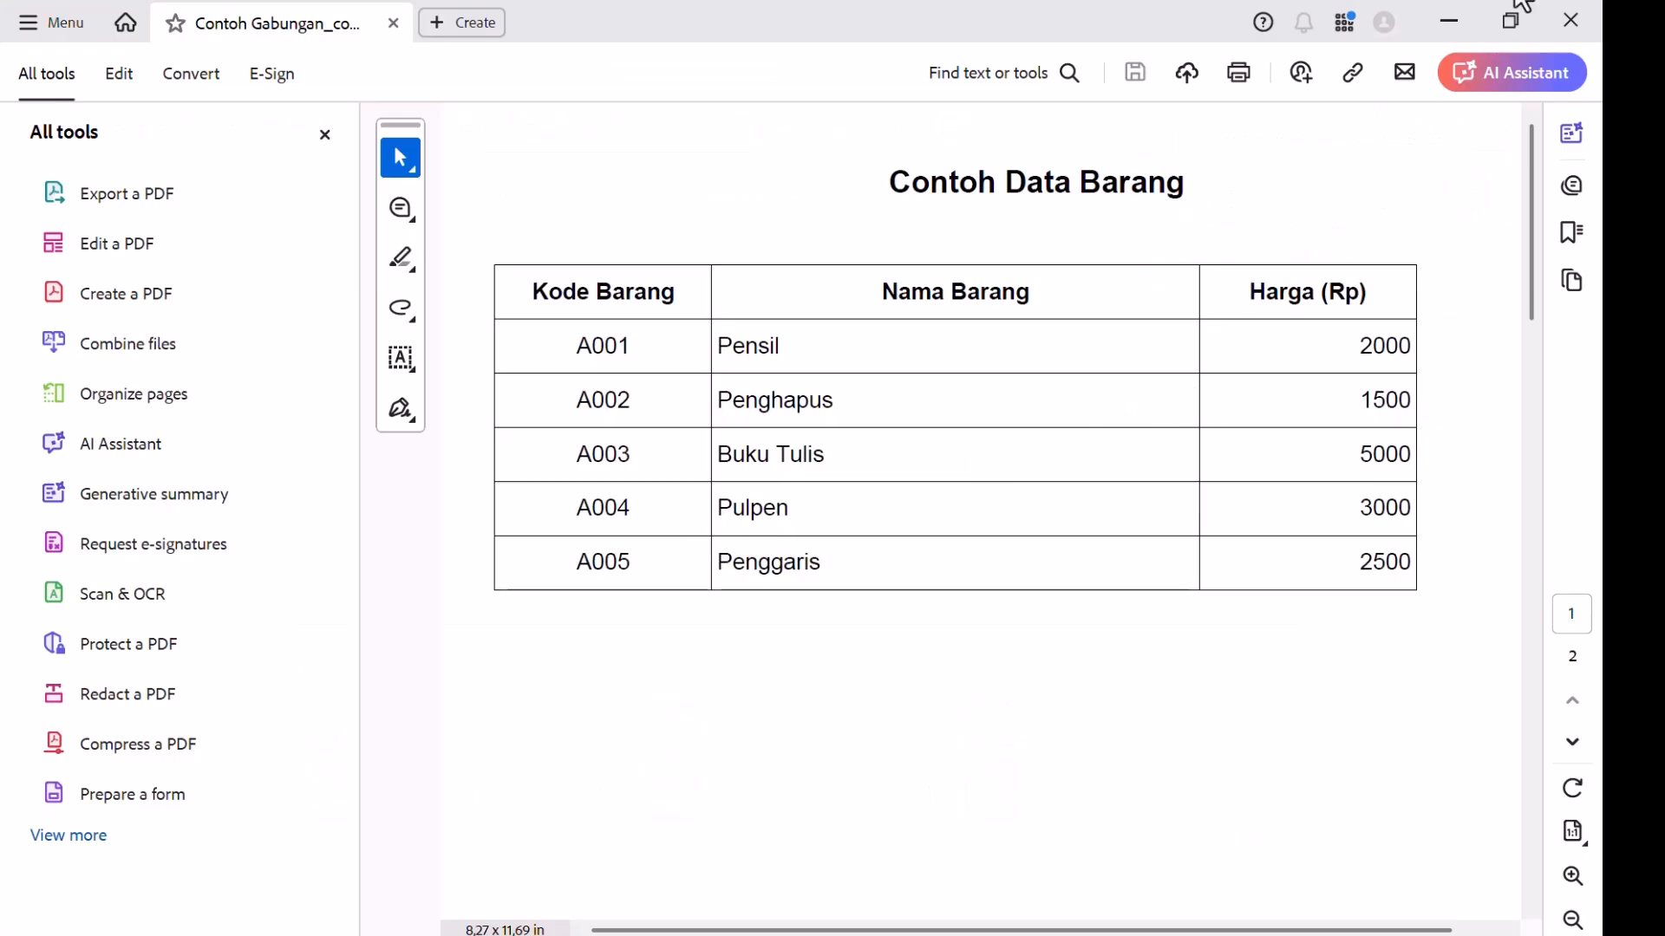
left_click(1571, 19)
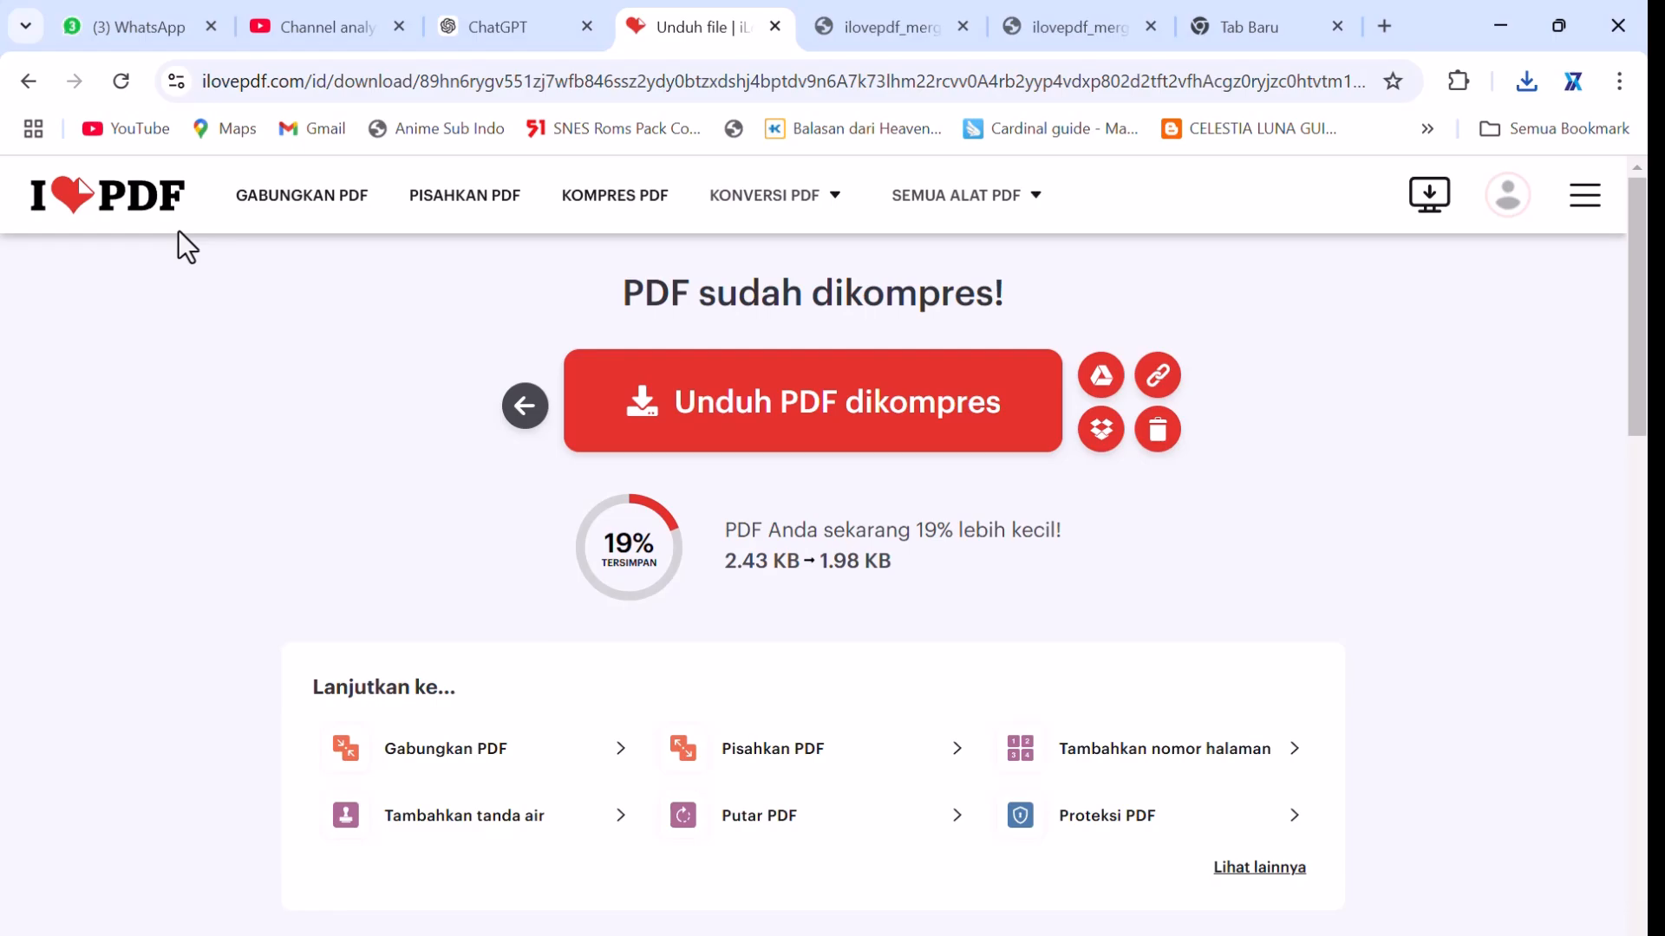
Return to the iLovePDF home page and look through the other PDF tools it offers.
left_click(133, 204)
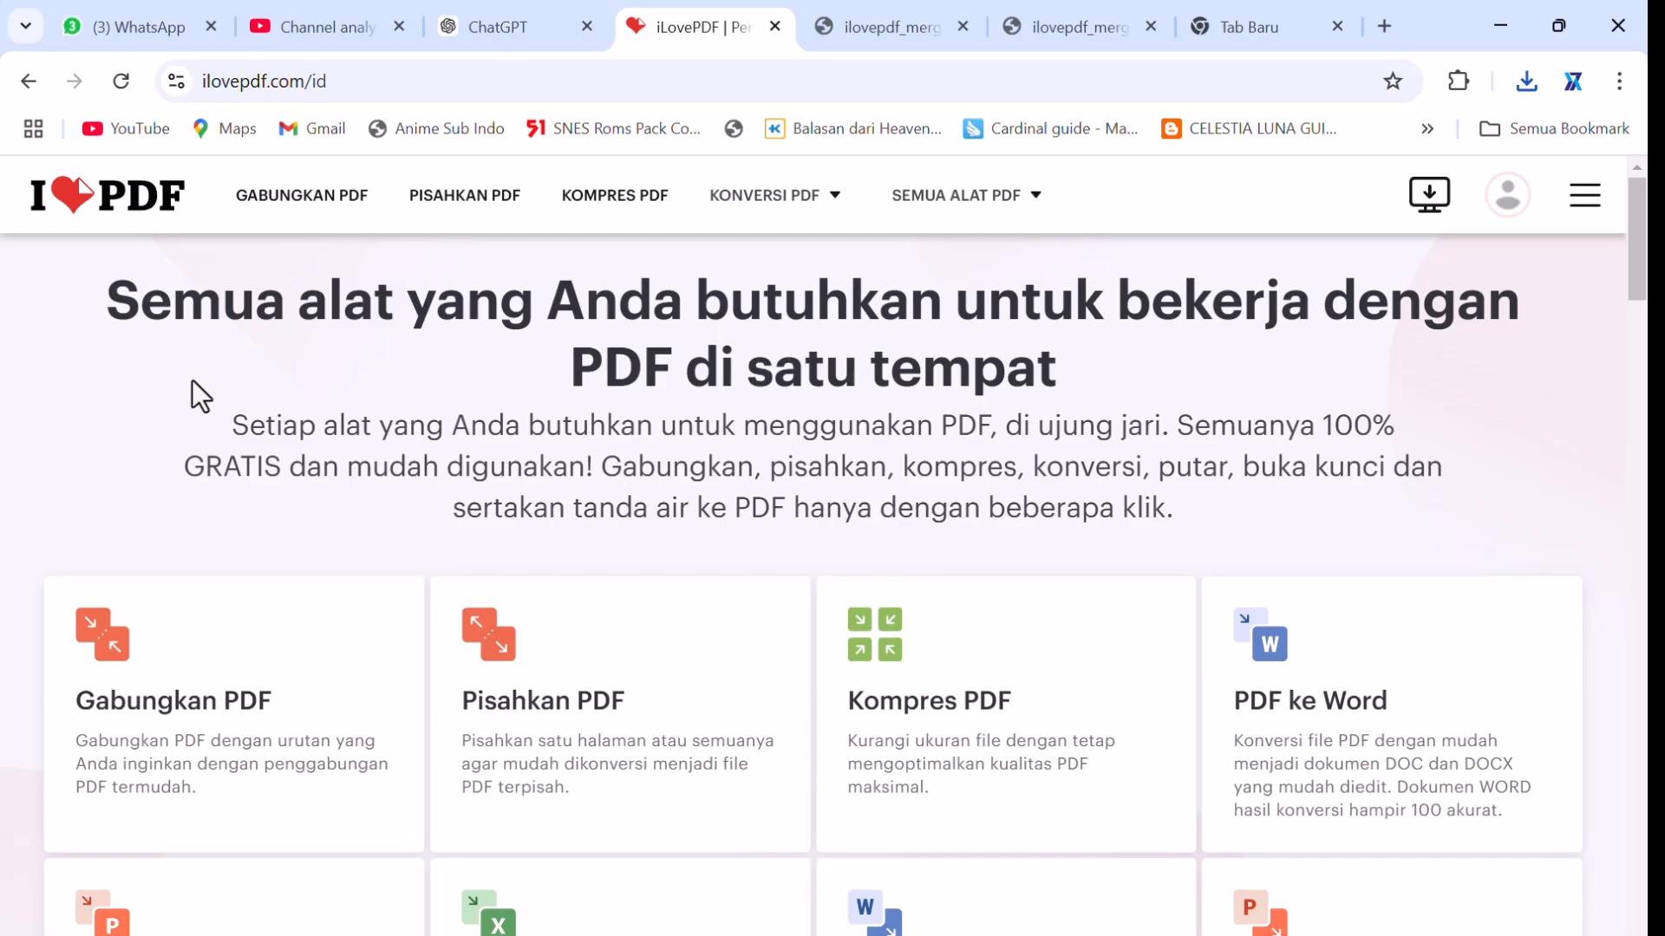
scroll(186, 486, "down", 5)
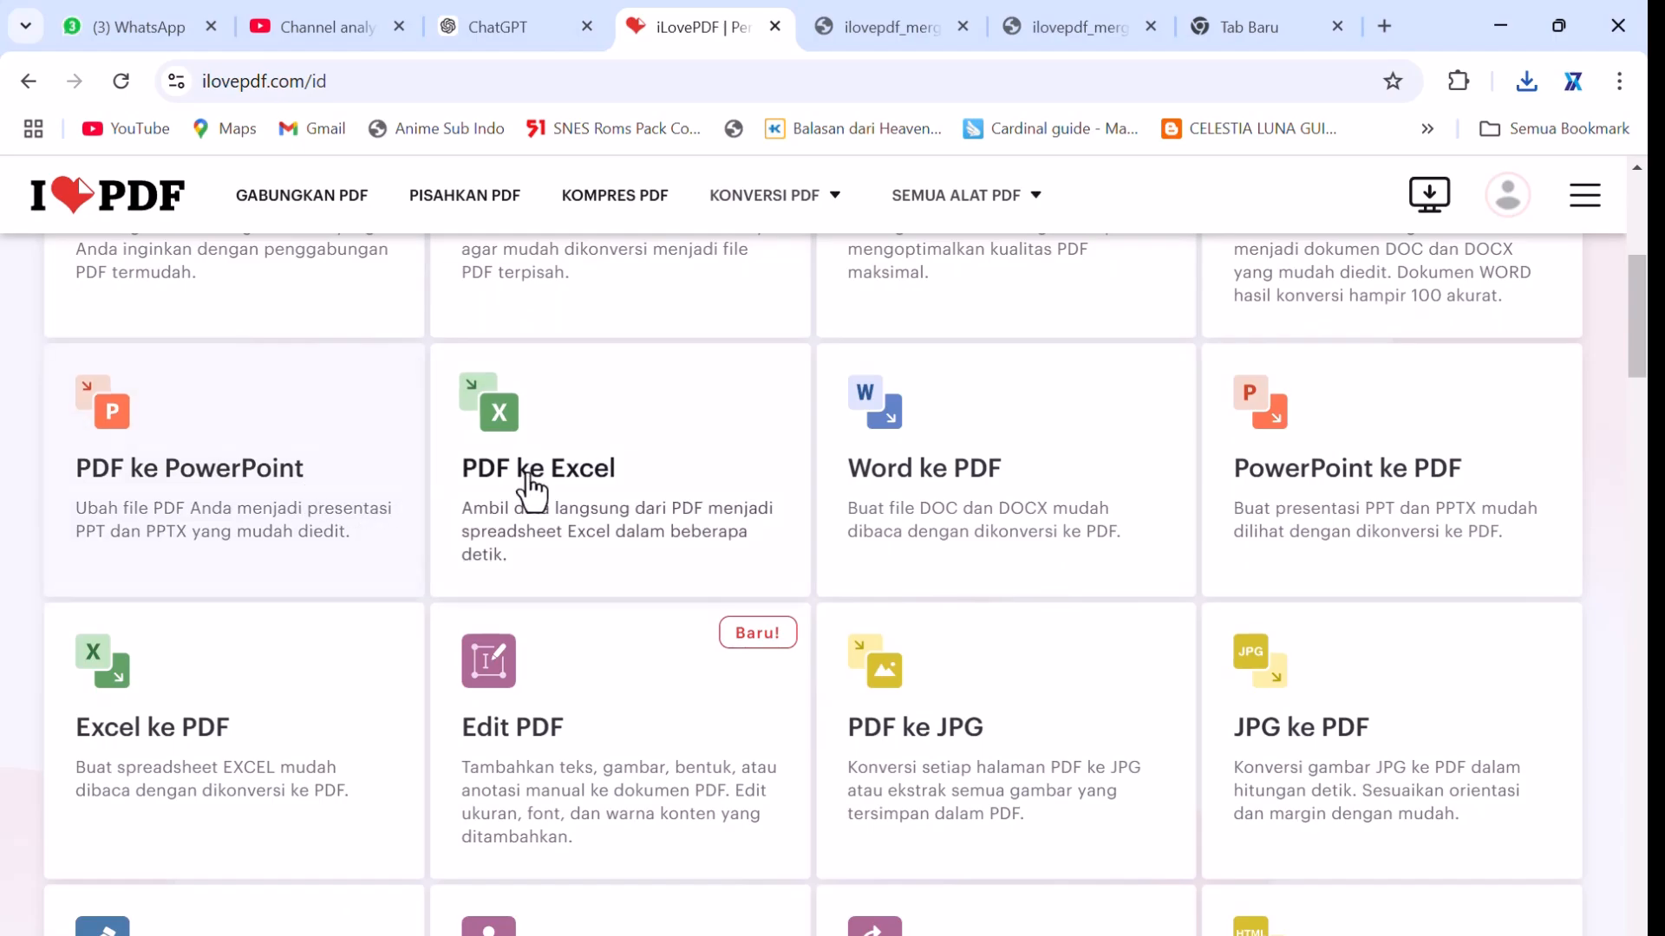
scroll(731, 491, "up", 5)
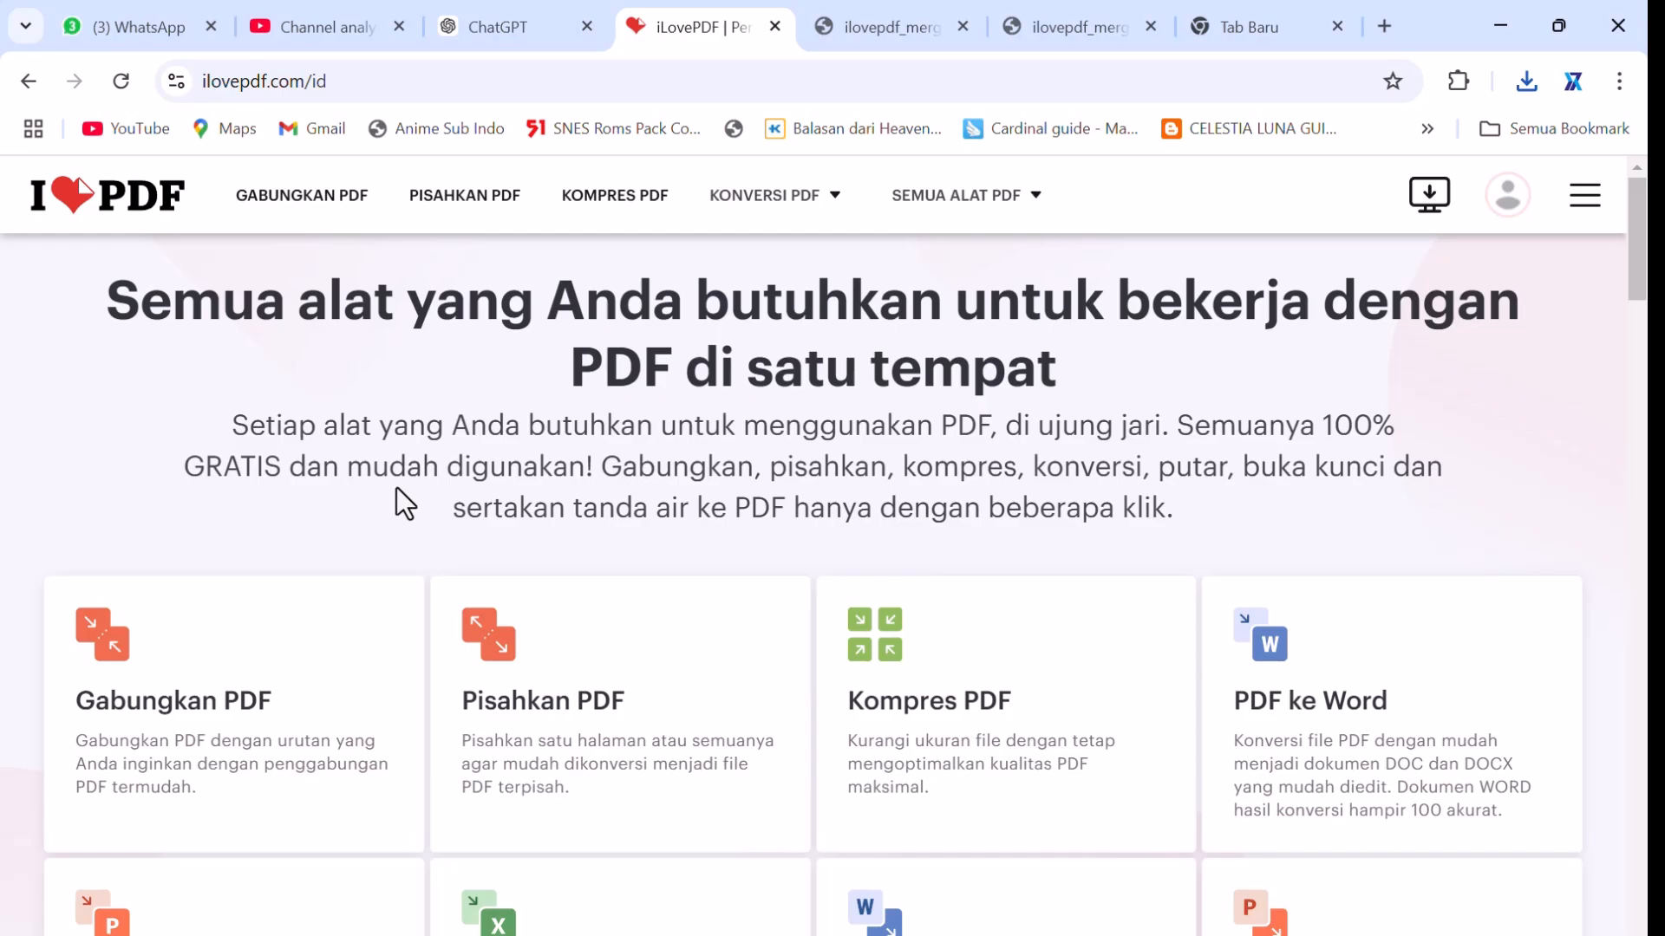
scroll(483, 587, "down", 5)
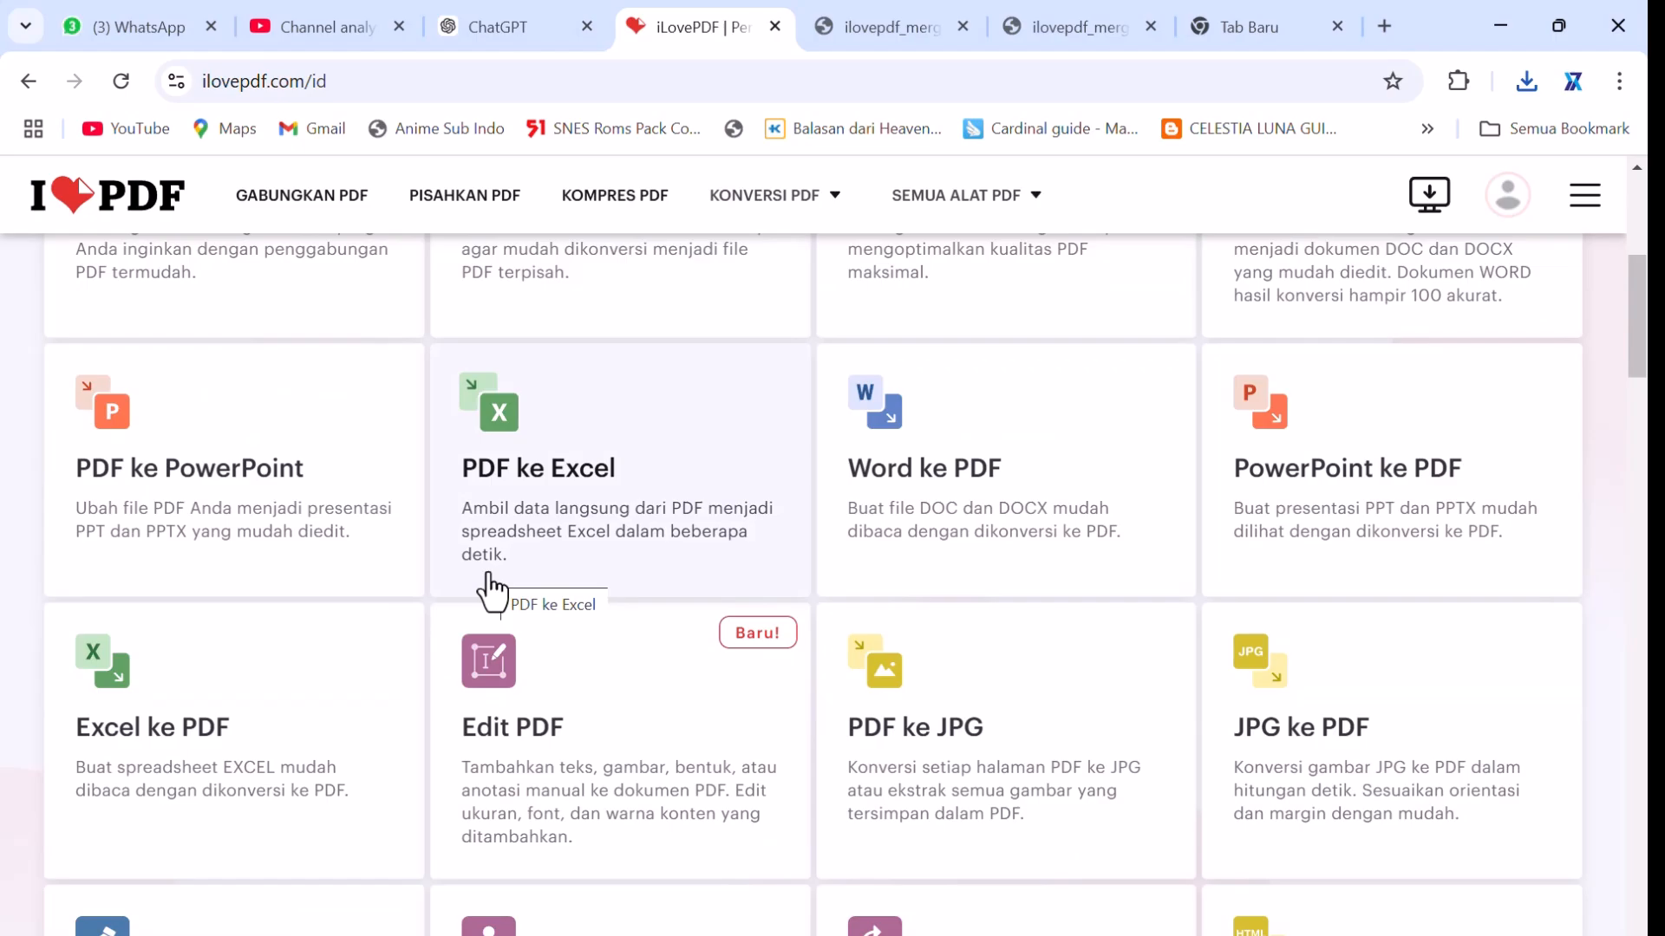
scroll(492, 593, "down", 7)
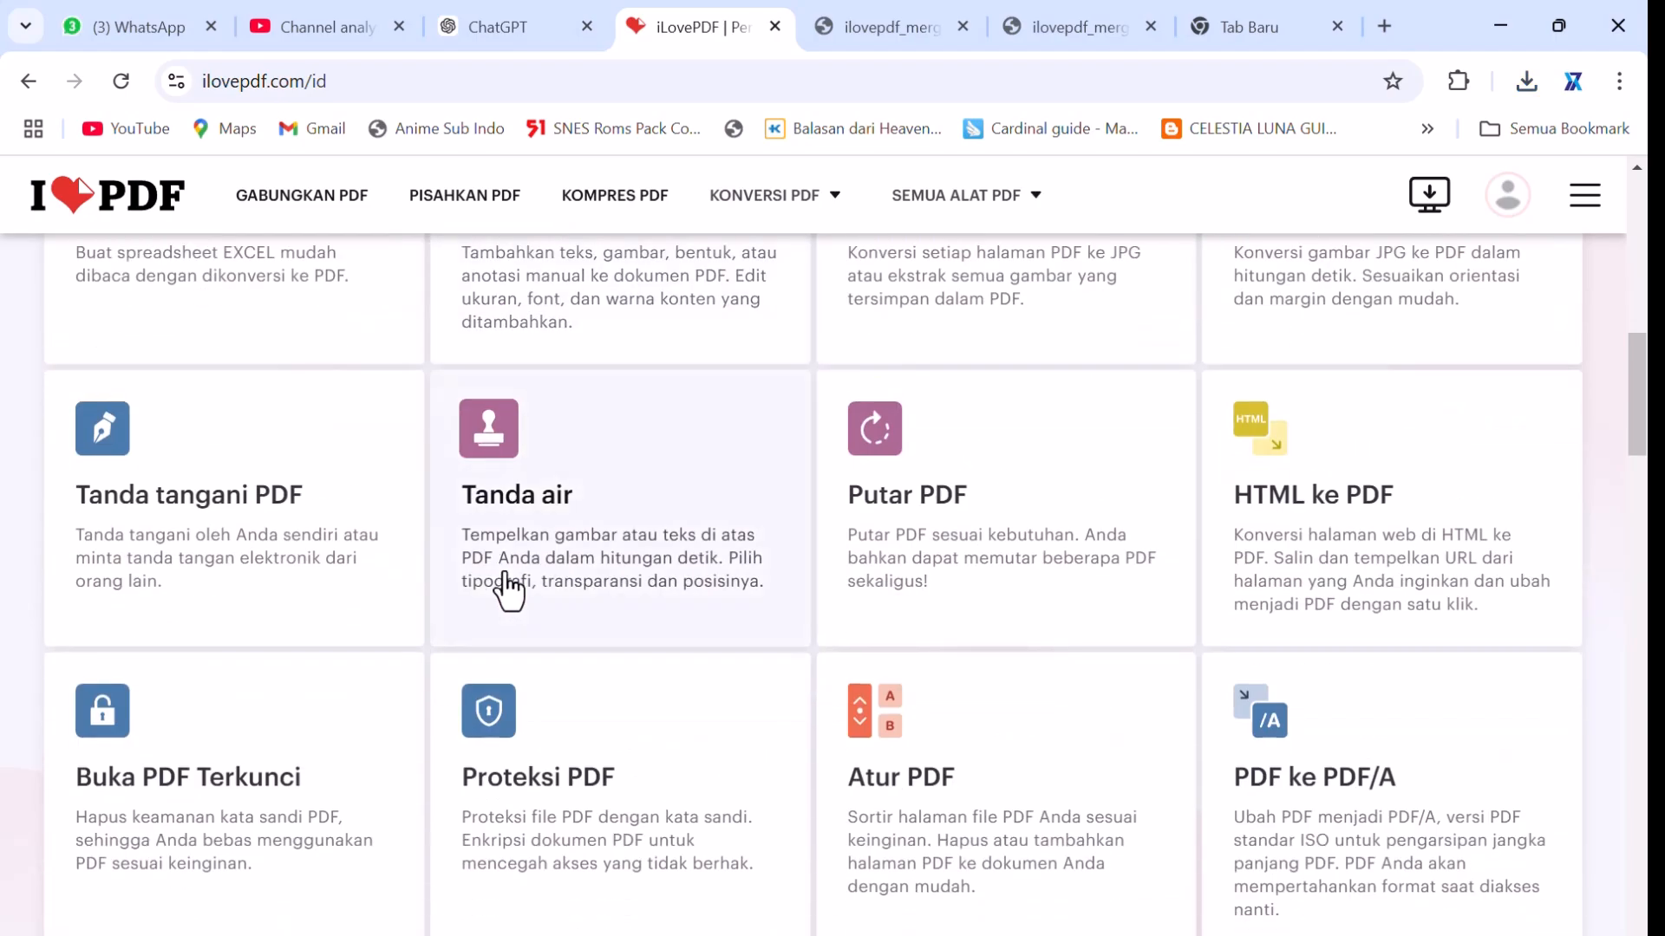